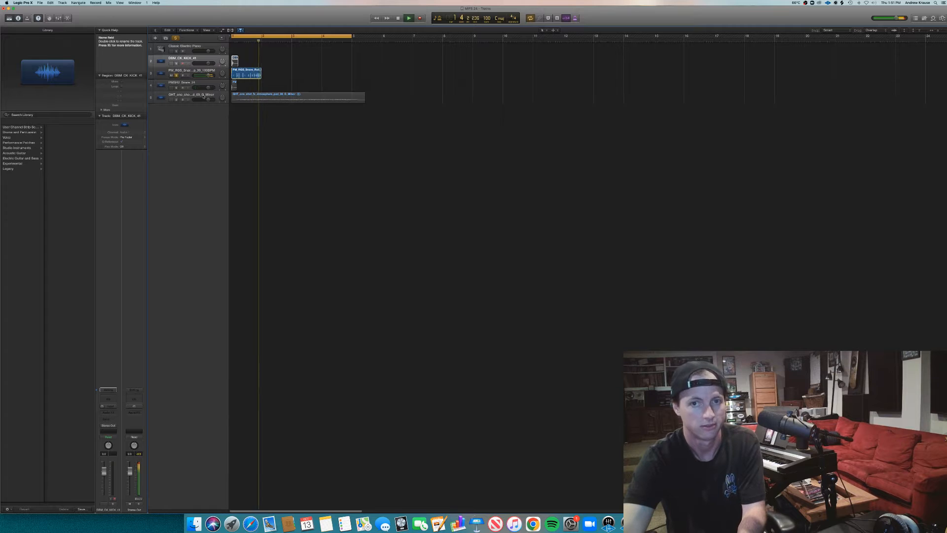
Solo the atmosphere pad track in place of the PM_RS3 loop track and listen to the pad.
{"action": "key", "text": "space"}
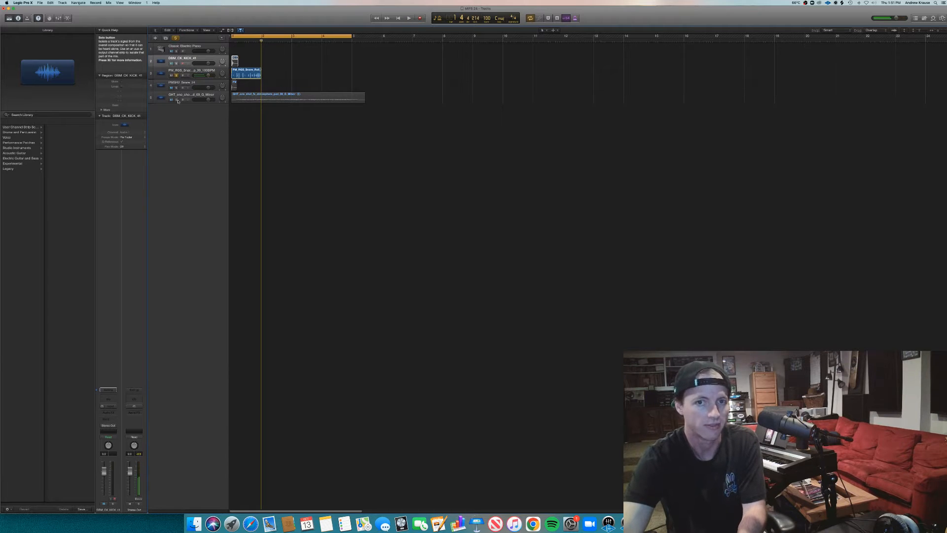
{"action": "left_click", "coordinate": [176, 100]}
{"action": "left_click", "coordinate": [176, 75]}
{"action": "key", "text": "space"}
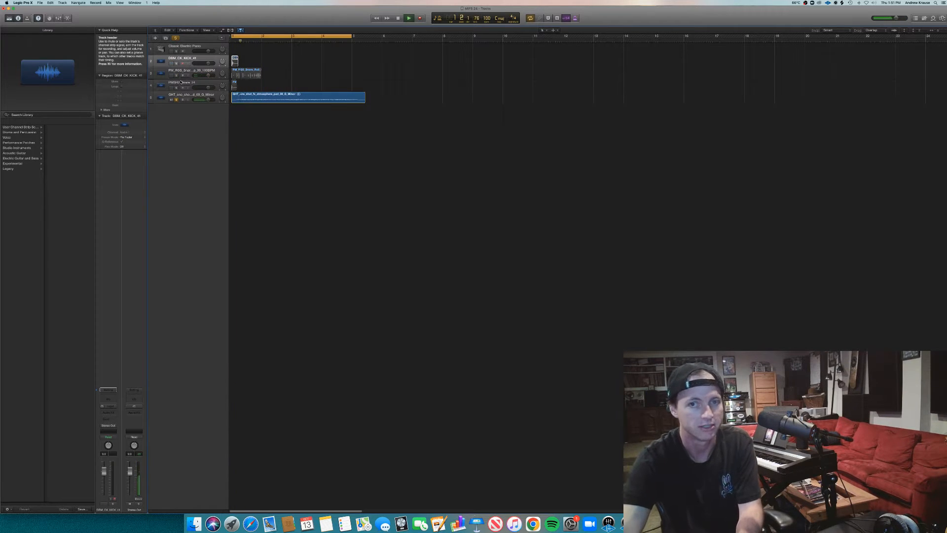
{"action": "key", "text": "space"}
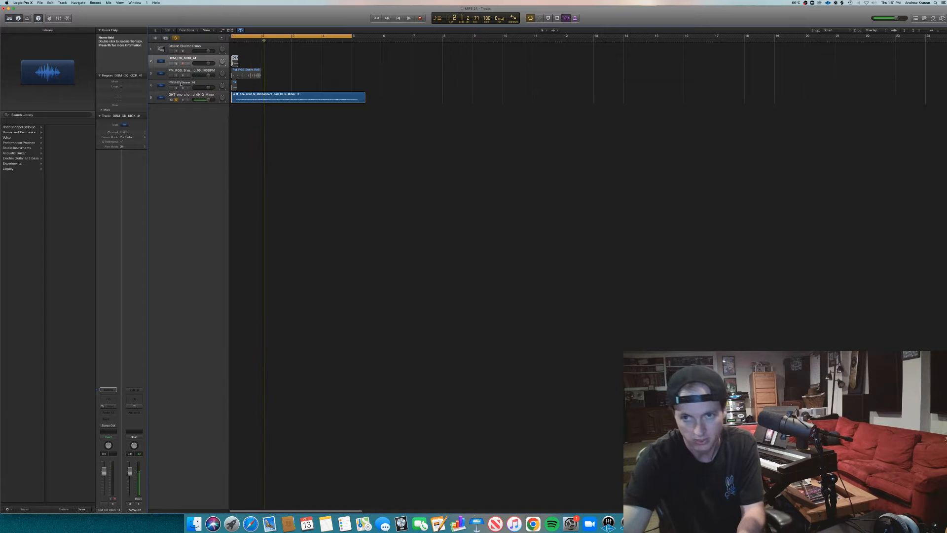
Shorten the atmosphere pad region so it ends at bar 5.
{"action": "left_click", "coordinate": [286, 97]}
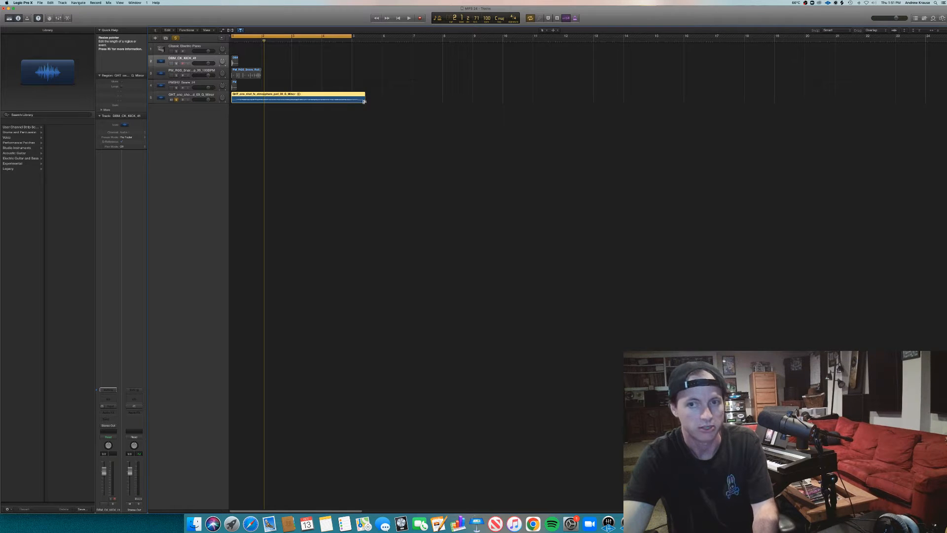
{"action": "left_click_drag", "start_coordinate": [364, 101], "coordinate": [346, 123]}
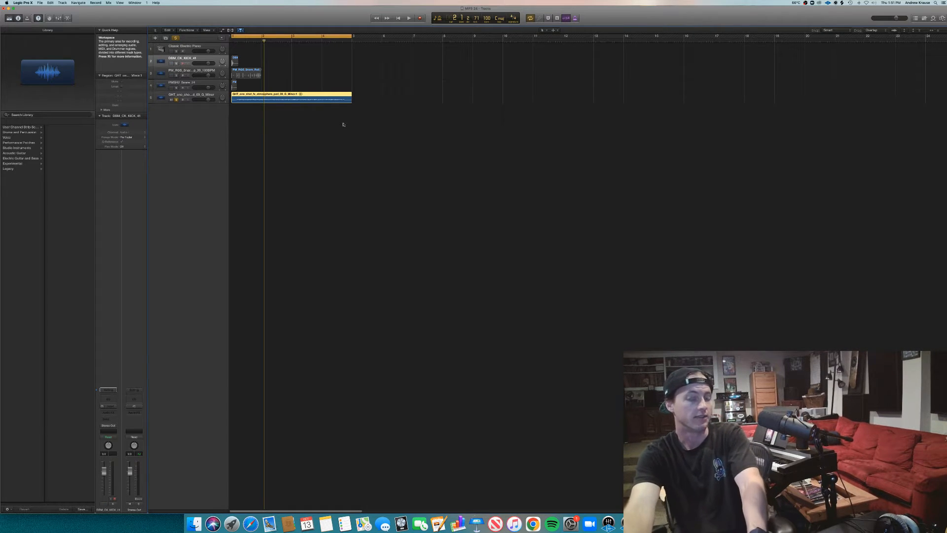
Create an empty MIDI region at bar 1 of the Classic Electric Piano track and extend it to bar 5.
{"action": "left_click", "coordinate": [238, 52]}
{"action": "right_click", "coordinate": [240, 51]}
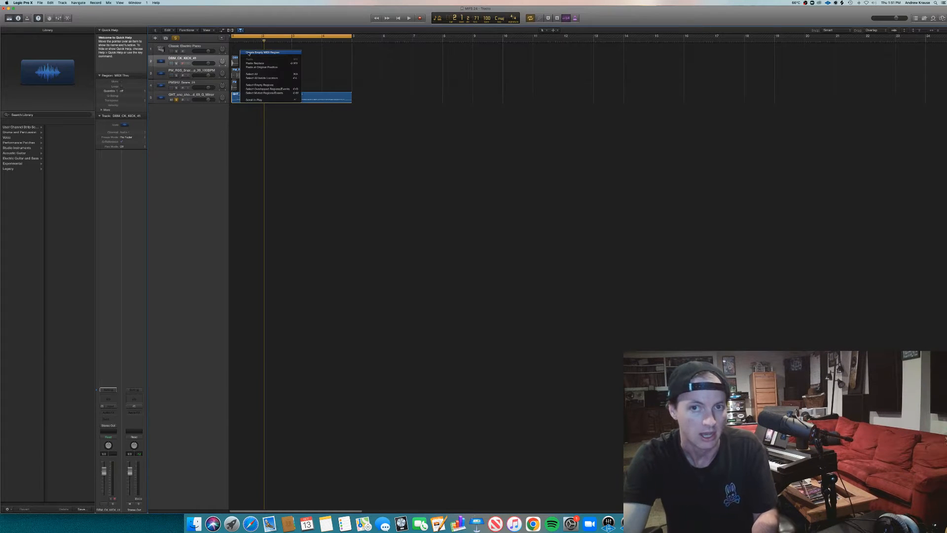
{"action": "left_click", "coordinate": [252, 53]}
{"action": "left_click_drag", "start_coordinate": [262, 53], "coordinate": [351, 59]}
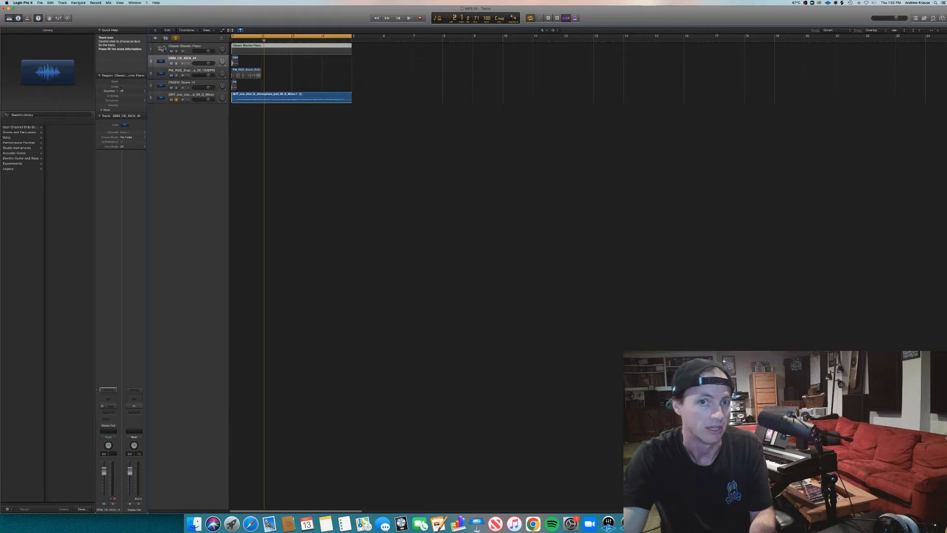
Solo the Classic Electric Piano track in place of the pad track and open its MIDI region in the Piano Roll.
{"action": "left_click", "coordinate": [177, 52]}
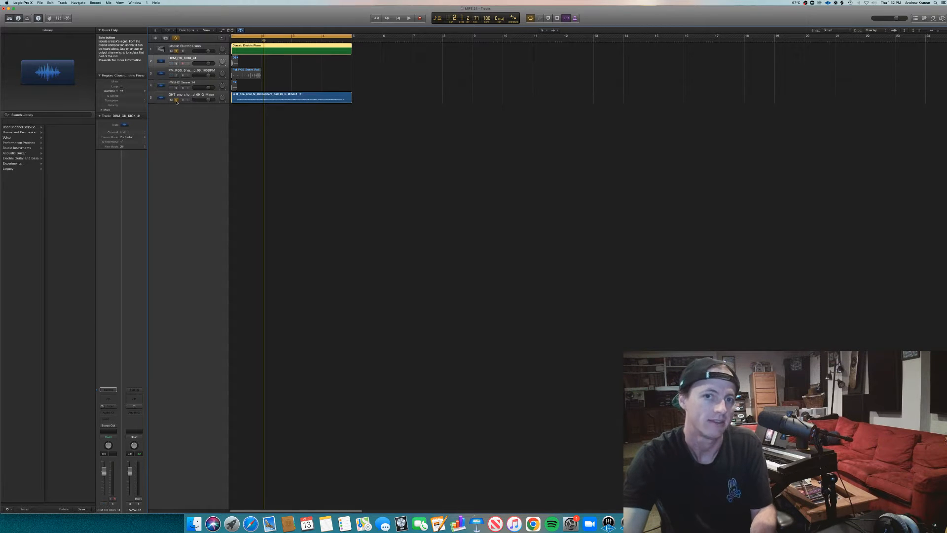
{"action": "left_click", "coordinate": [176, 99]}
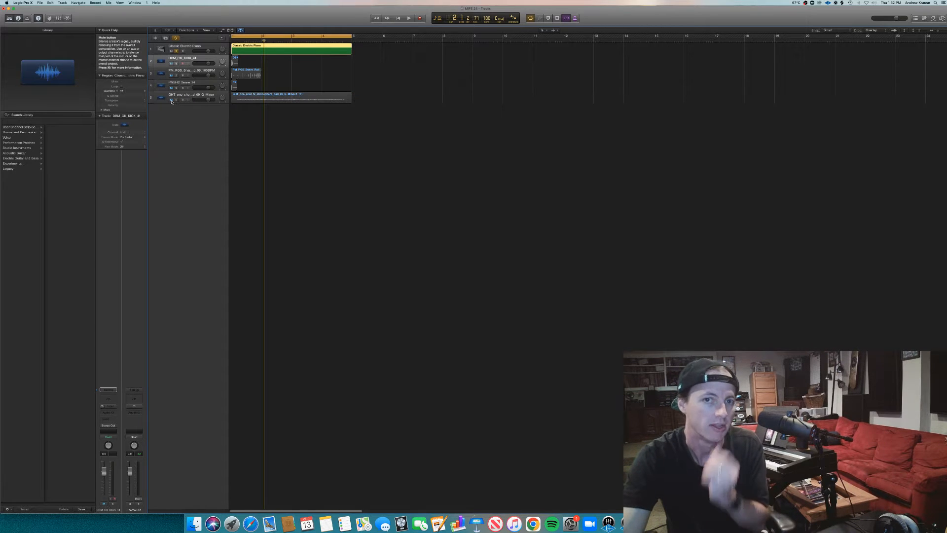
{"action": "double_click", "coordinate": [273, 54]}
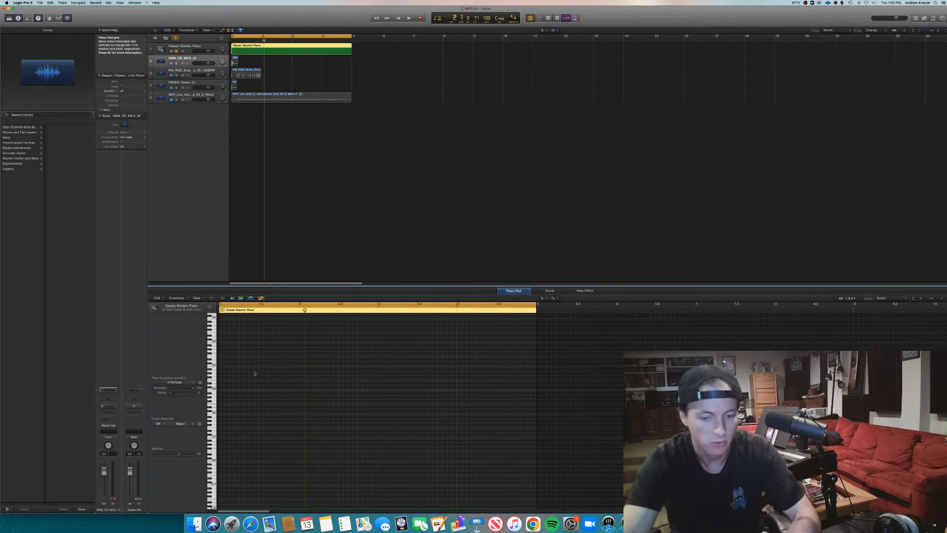
Draw an ascending eight-note scale of consecutive eighth notes across bar 1.
{"action": "left_click", "coordinate": [221, 399]}
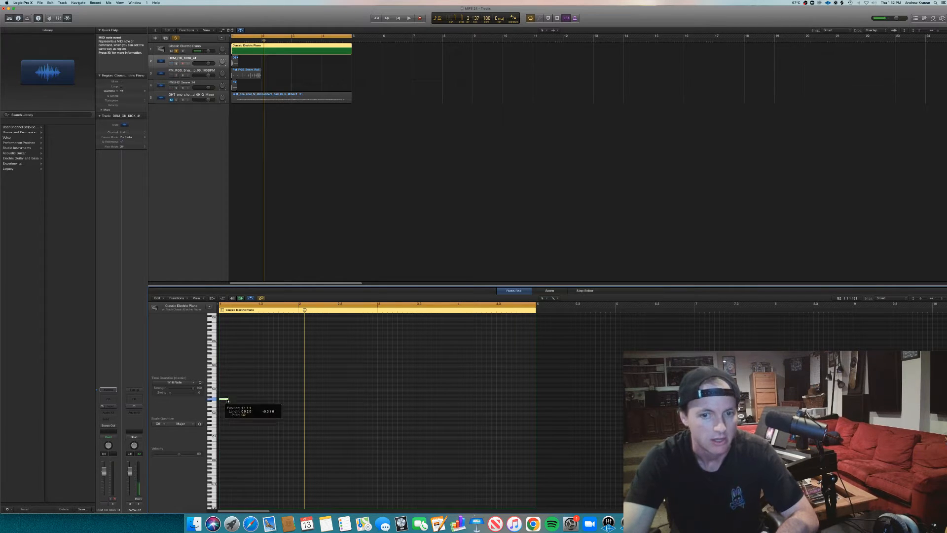
{"action": "left_click_drag", "start_coordinate": [224, 399], "coordinate": [224, 406]}
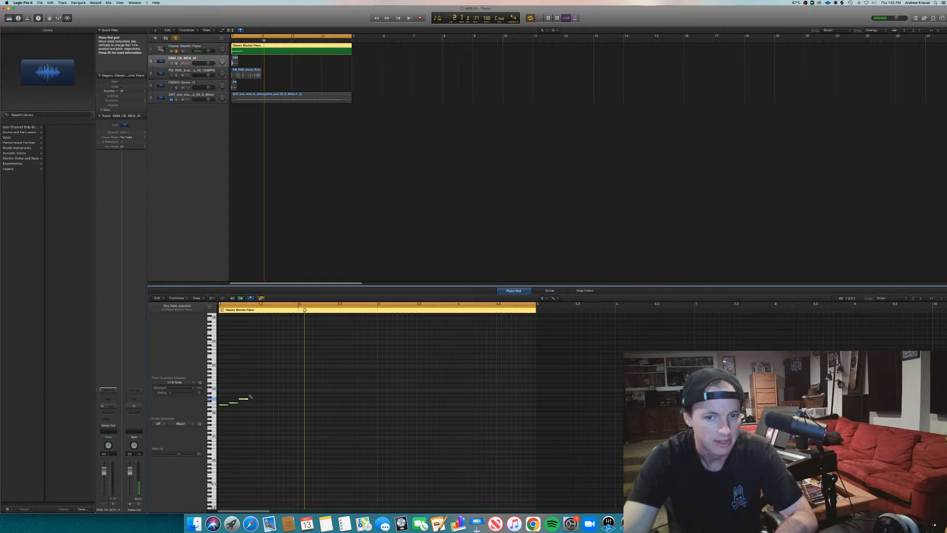
{"action": "left_click", "coordinate": [251, 395]}
{"action": "left_click", "coordinate": [270, 388]}
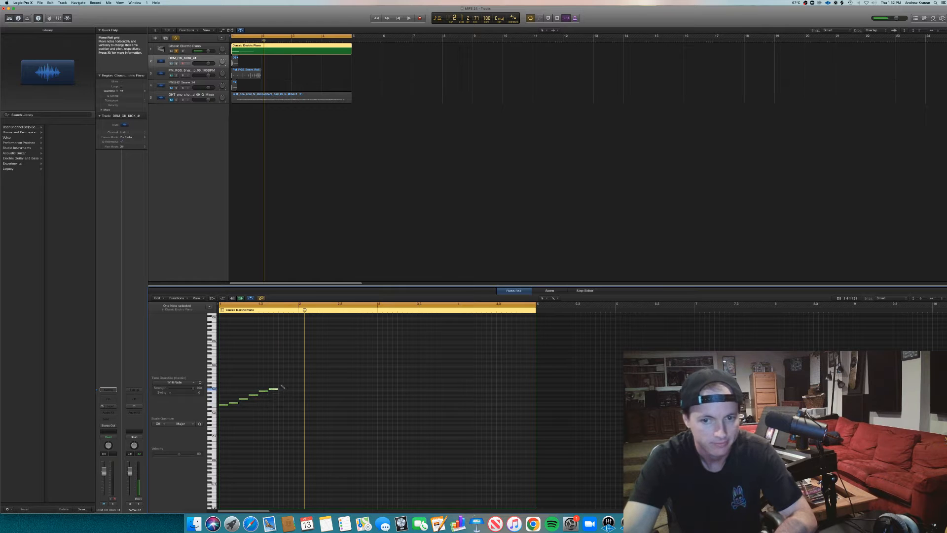
{"action": "left_click", "coordinate": [292, 381]}
Transpose all eight notes of the scale up about three semitones.
{"action": "key", "text": "super+a"}
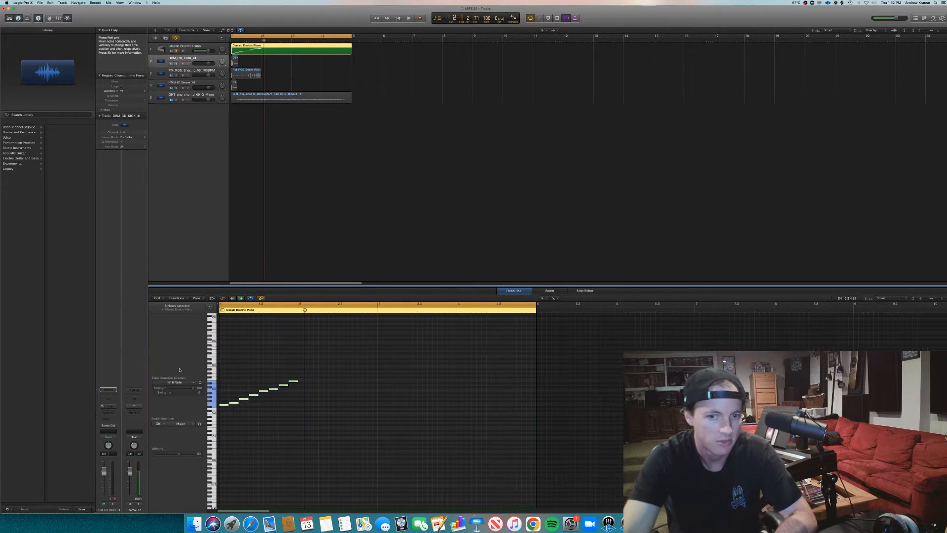
{"action": "left_click_drag", "start_coordinate": [225, 407], "coordinate": [225, 401]}
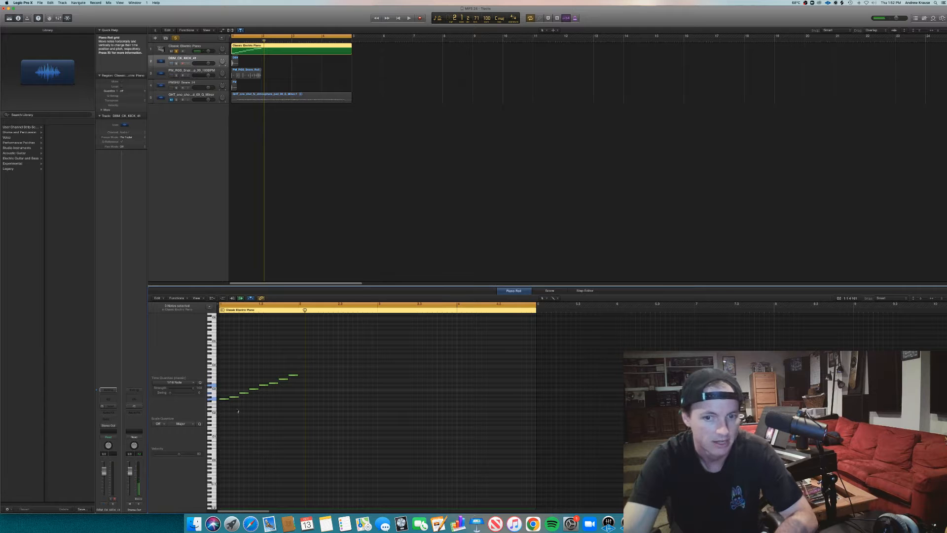
Play back the transposed scale in bar 1 of the piano region.
{"action": "left_click", "coordinate": [231, 397]}
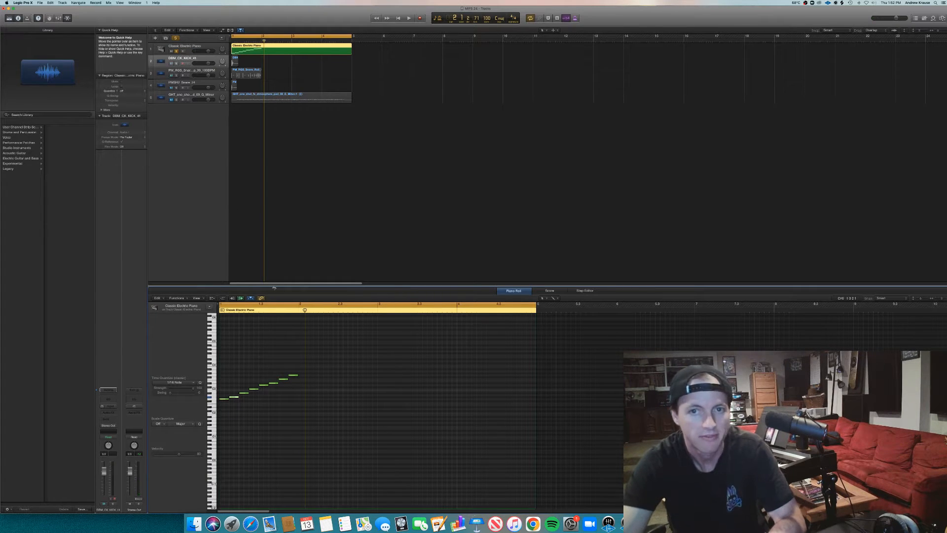
{"action": "left_click", "coordinate": [280, 148]}
{"action": "left_click", "coordinate": [270, 50]}
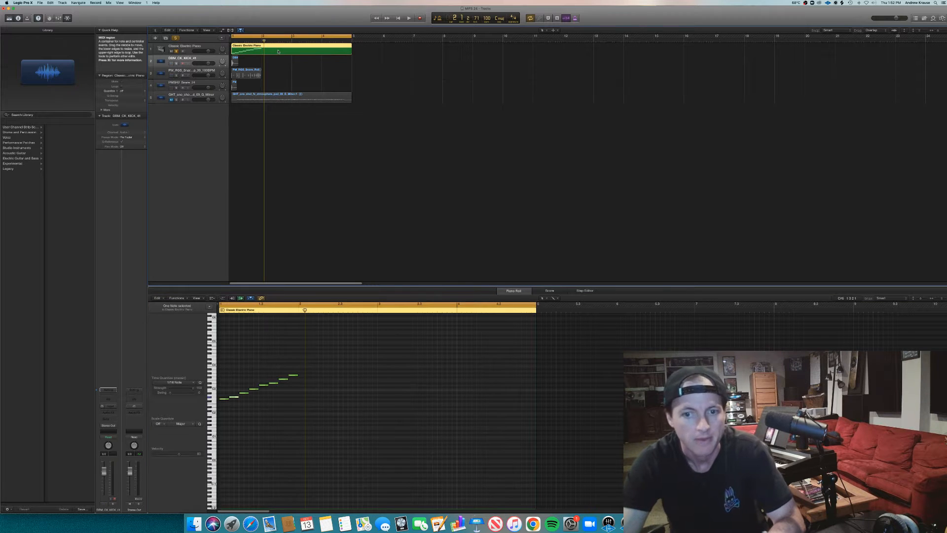
{"action": "key", "text": "space"}
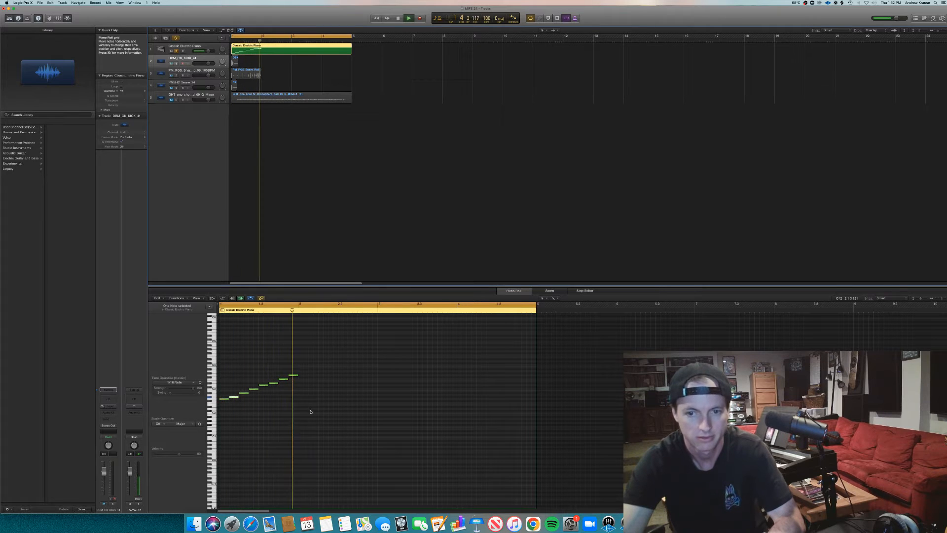
{"action": "key", "text": "space"}
Move the complete eight-note scale from bar 1 to the start of bar 4 as a reference.
{"action": "left_click_drag", "start_coordinate": [312, 431], "coordinate": [225, 348]}
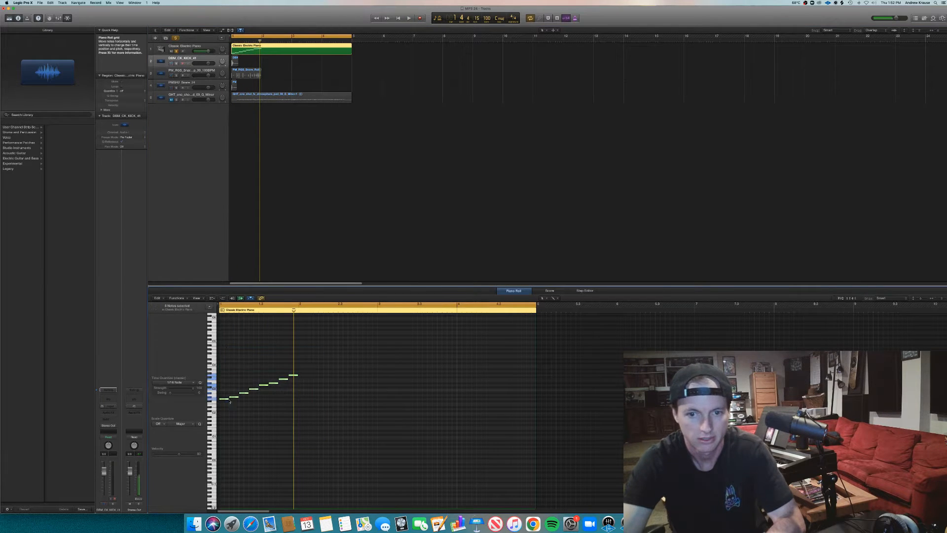
{"action": "left_click_drag", "start_coordinate": [222, 400], "coordinate": [459, 398]}
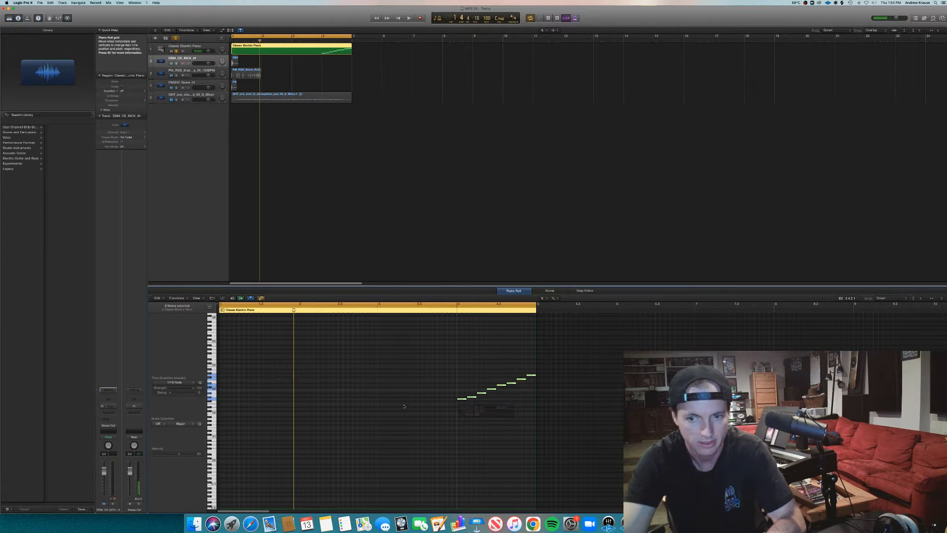
Add the scale's root note at the start of bar 1 and its upper octave on beat 2, and play them.
{"action": "left_click", "coordinate": [221, 399], "text": "super"}
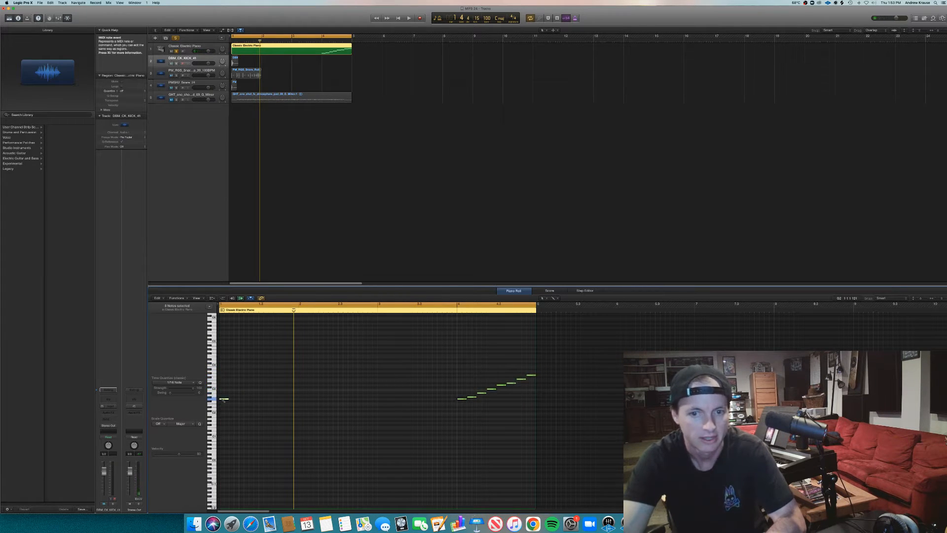
{"action": "left_click_drag", "start_coordinate": [243, 387], "coordinate": [246, 375]}
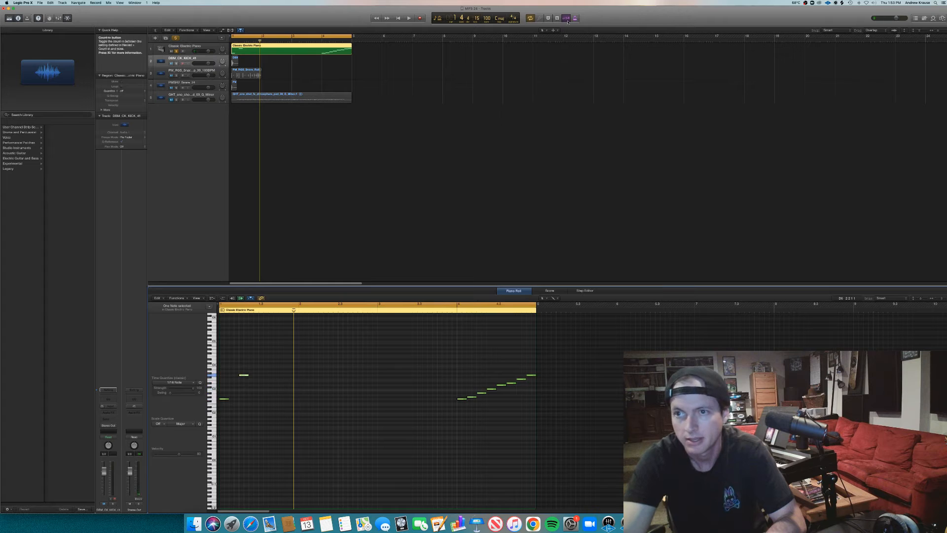
{"action": "key", "text": "space"}
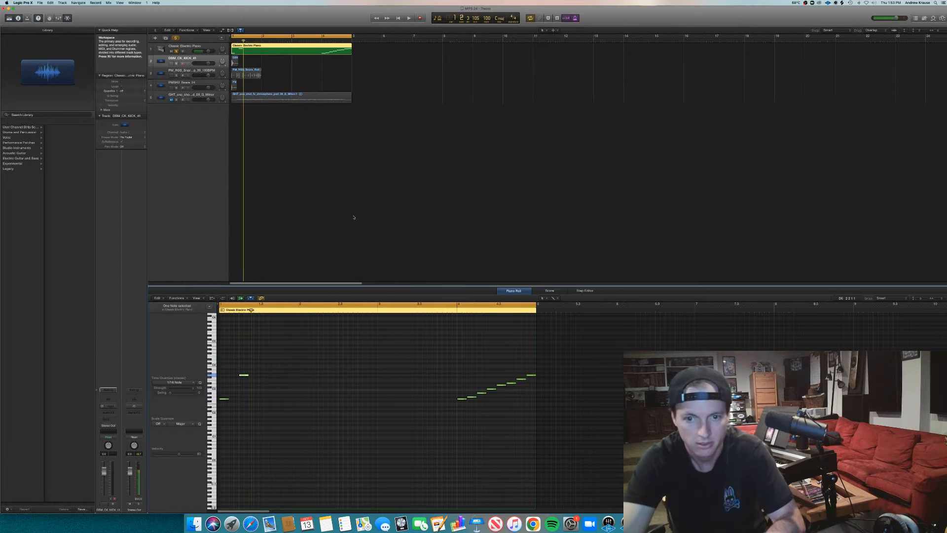
{"action": "key", "text": "space"}
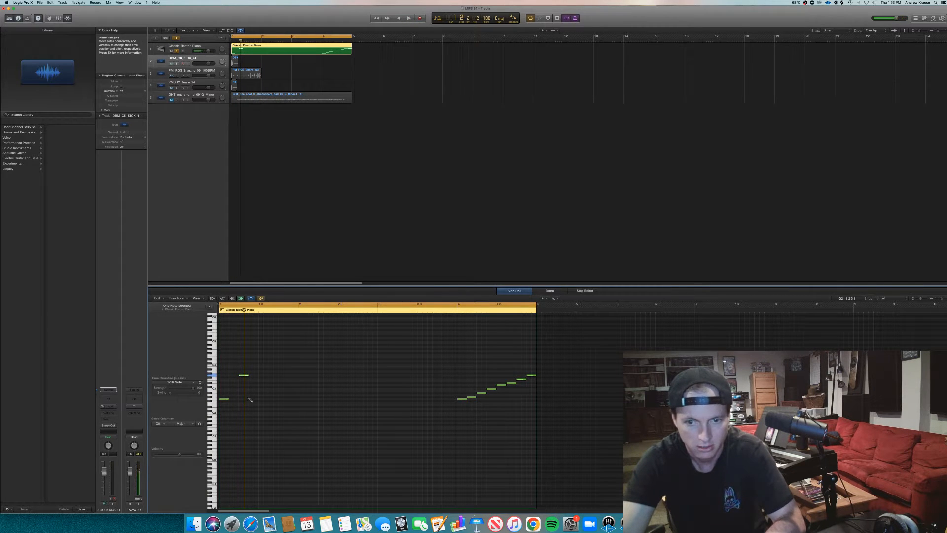
Add three rising eighth notes from the scale's second degree, starting halfway through beat 2 of bar 1, while auditioning the phrase.
{"action": "key", "text": "space"}
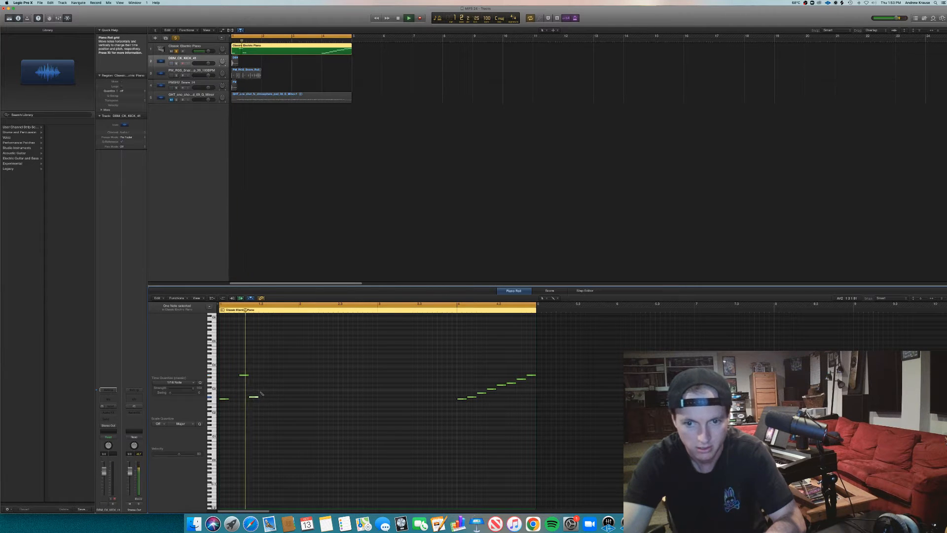
{"action": "key", "text": "space"}
{"action": "left_click", "coordinate": [262, 392]}
{"action": "key", "text": "space"}
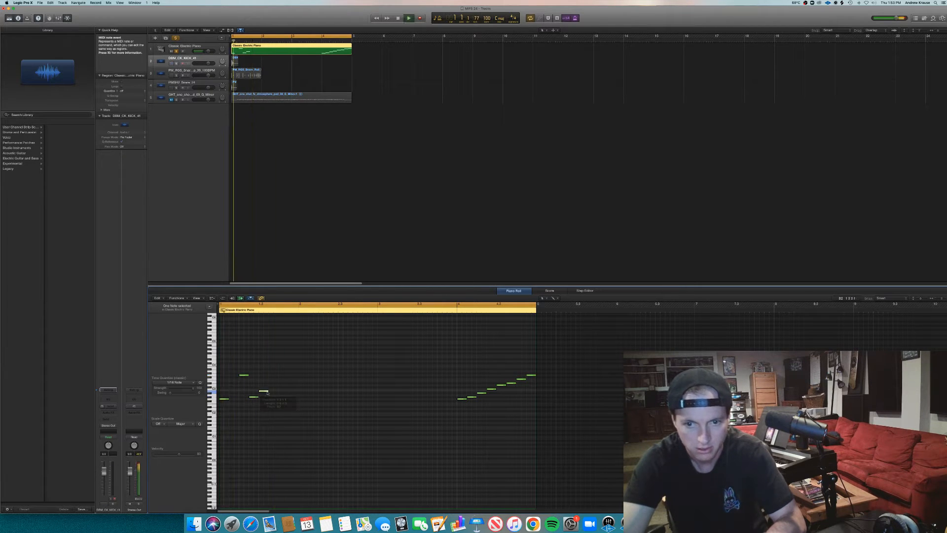
{"action": "left_click", "coordinate": [273, 384]}
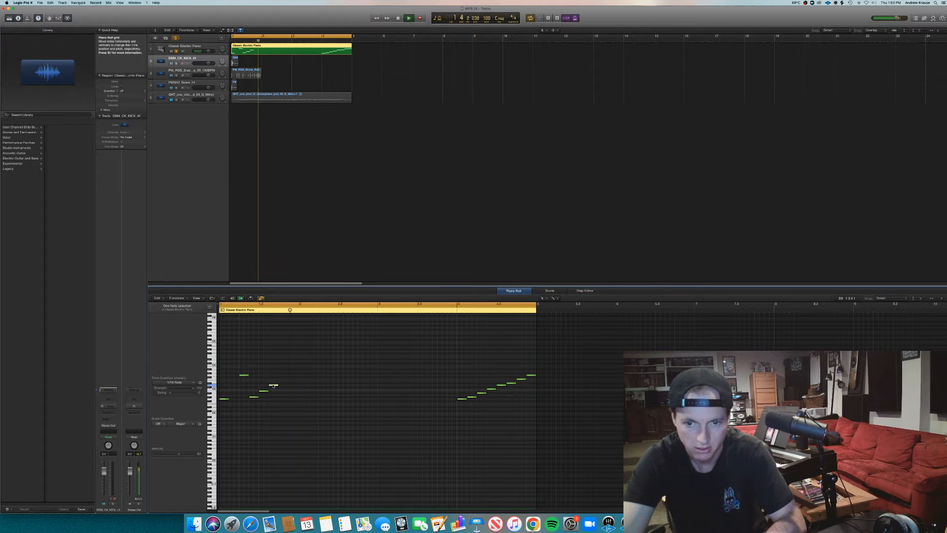
{"action": "left_click", "coordinate": [272, 386]}
{"action": "key", "text": "space"}
{"action": "key", "text": "space"}
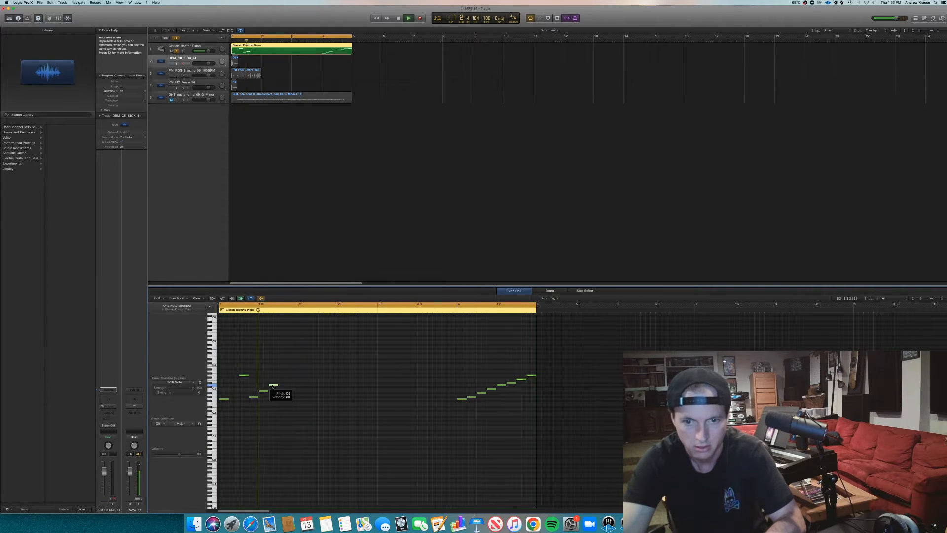
{"action": "key", "text": "space"}
Add the upper-octave note on beat 4 of bar 1 and a note below the root half a beat after it, and audition them.
{"action": "left_click", "coordinate": [281, 383]}
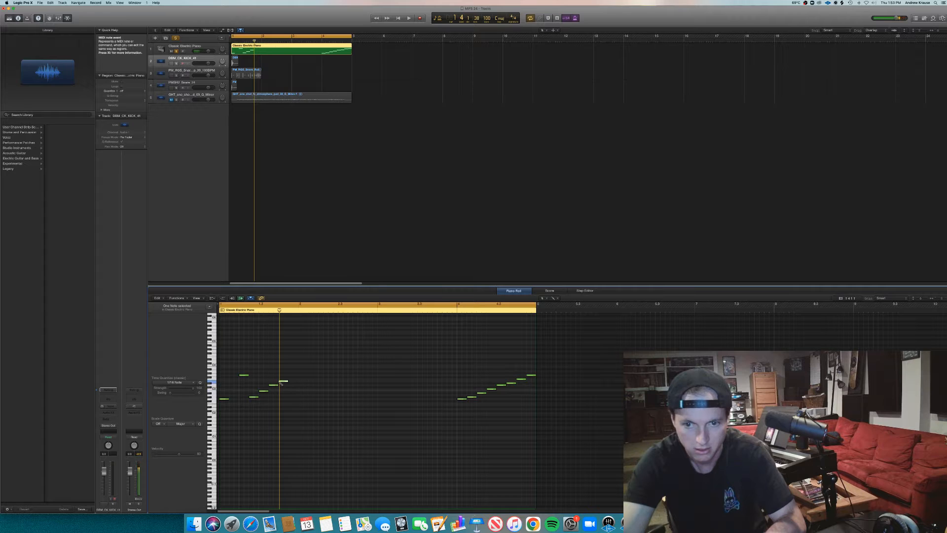
{"action": "left_click_drag", "start_coordinate": [281, 382], "coordinate": [282, 376]}
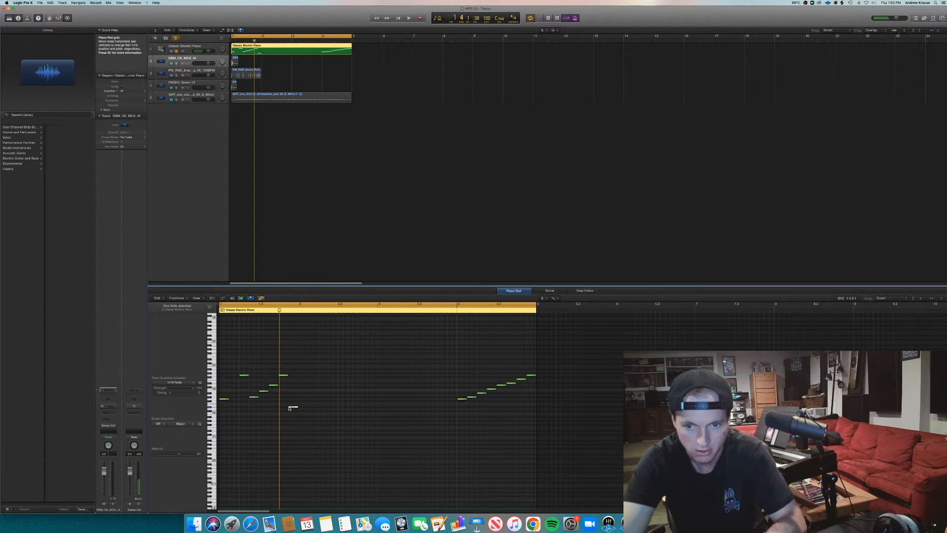
{"action": "key", "text": "space"}
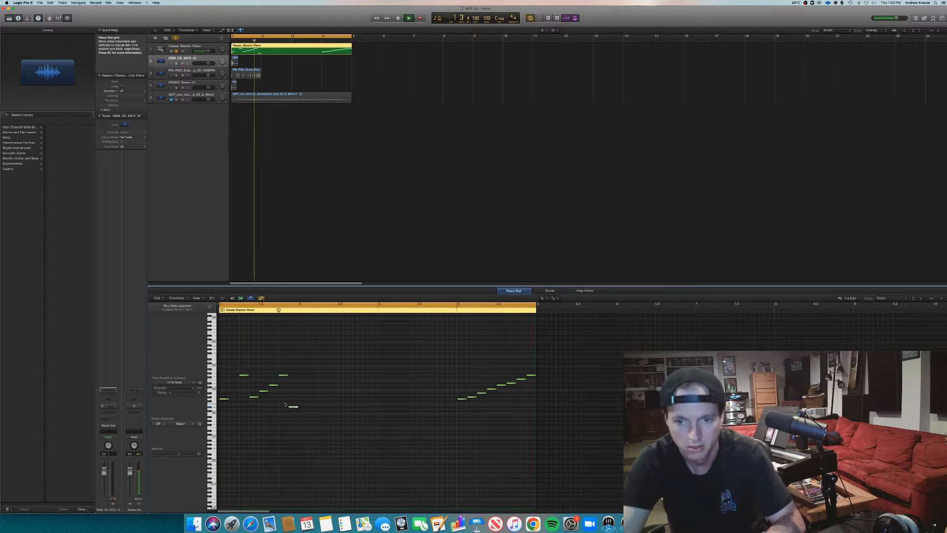
{"action": "key", "text": "space"}
Play back the bar 1 melody repeatedly to check how the phrase sounds.
{"action": "key", "text": "space"}
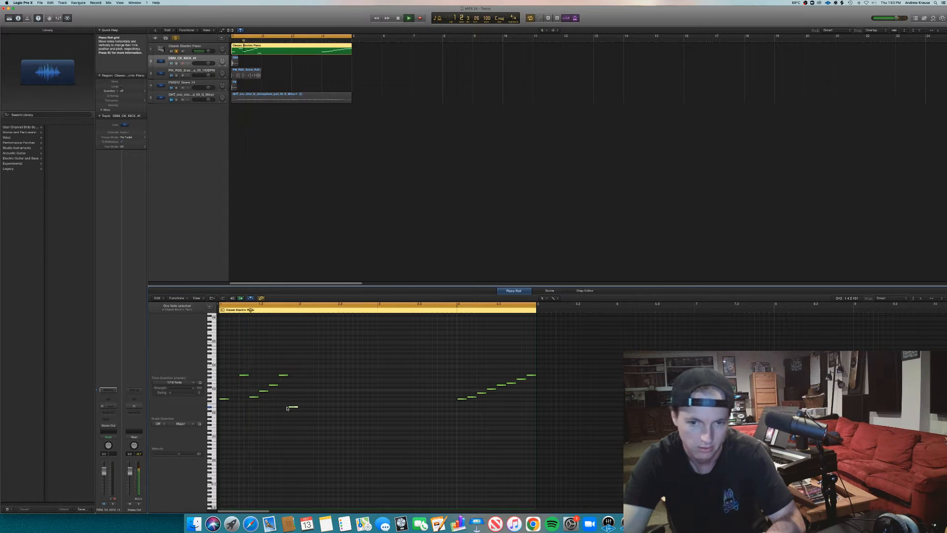
{"action": "key", "text": "space"}
{"action": "key", "text": "space"}
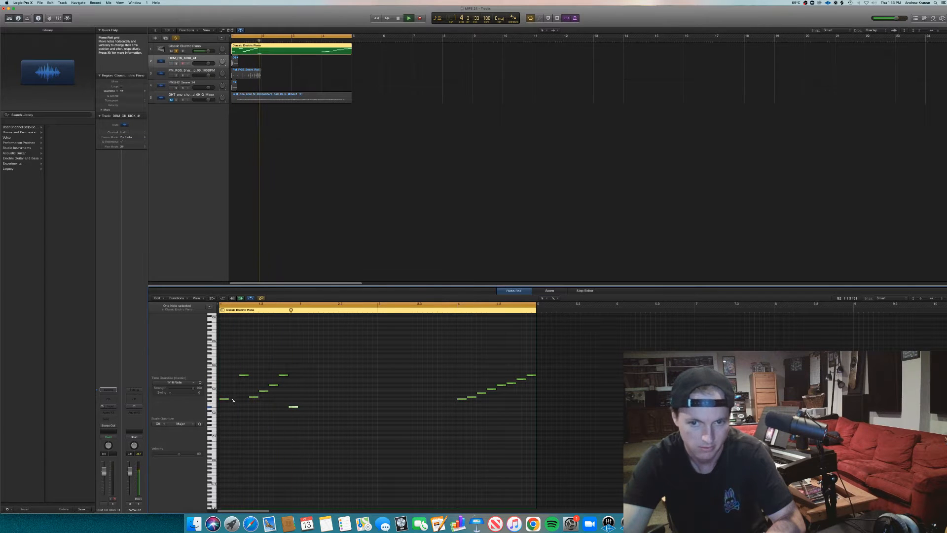
{"action": "key", "text": "space"}
{"action": "key", "text": "space"}
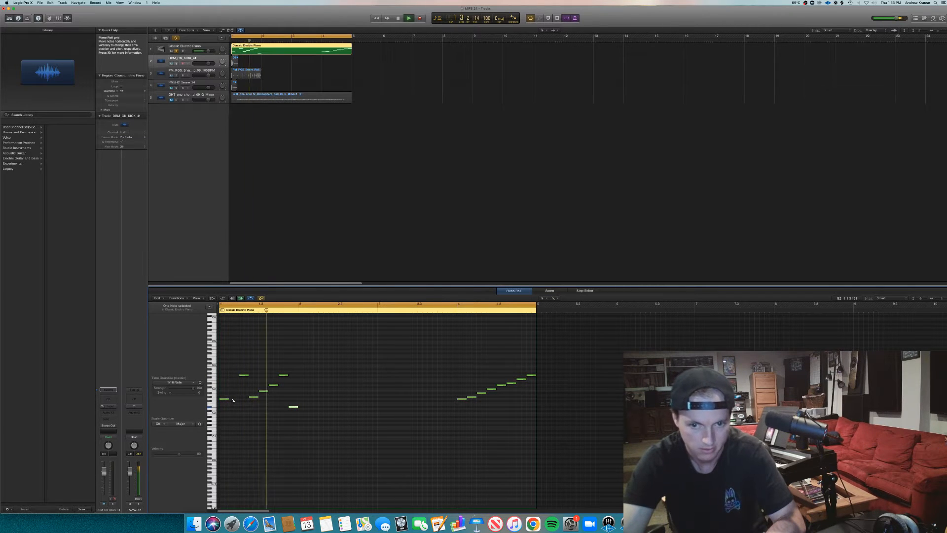
{"action": "key", "text": "space"}
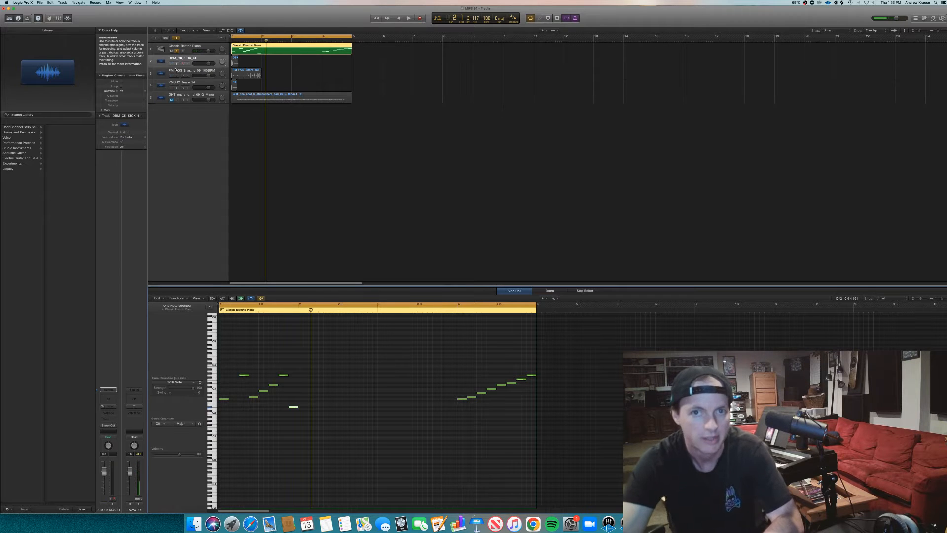
Replace the Classic Electric Piano track's instrument with the East West Play plug-in in its stereo version.
{"action": "key", "text": "Up"}
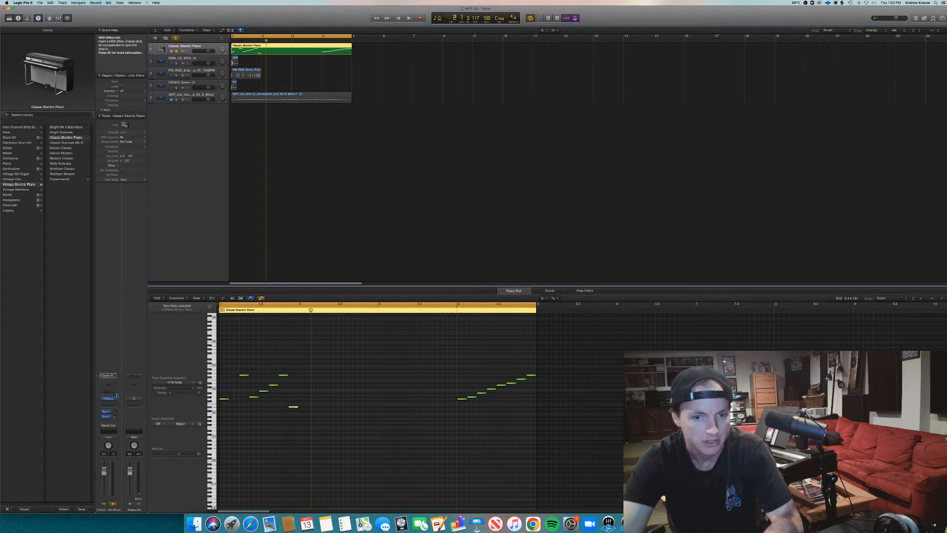
{"action": "left_click", "coordinate": [112, 398]}
{"action": "mouse_move", "coordinate": [135, 502]}
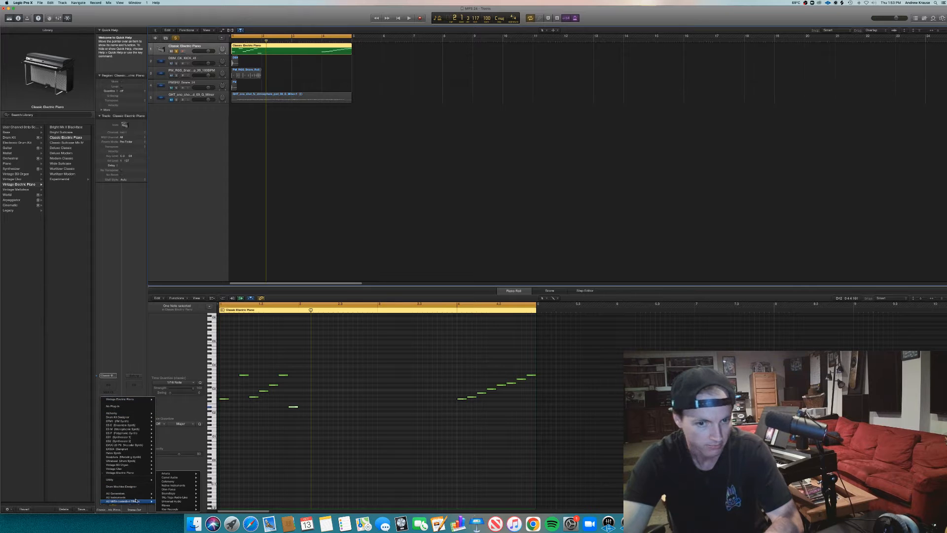
{"action": "mouse_move", "coordinate": [170, 473]}
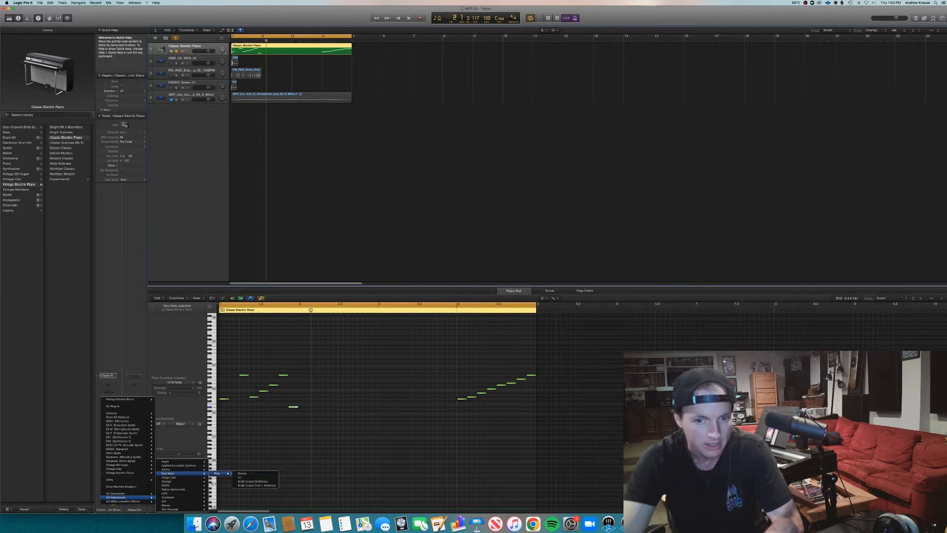
{"action": "left_click", "coordinate": [244, 473]}
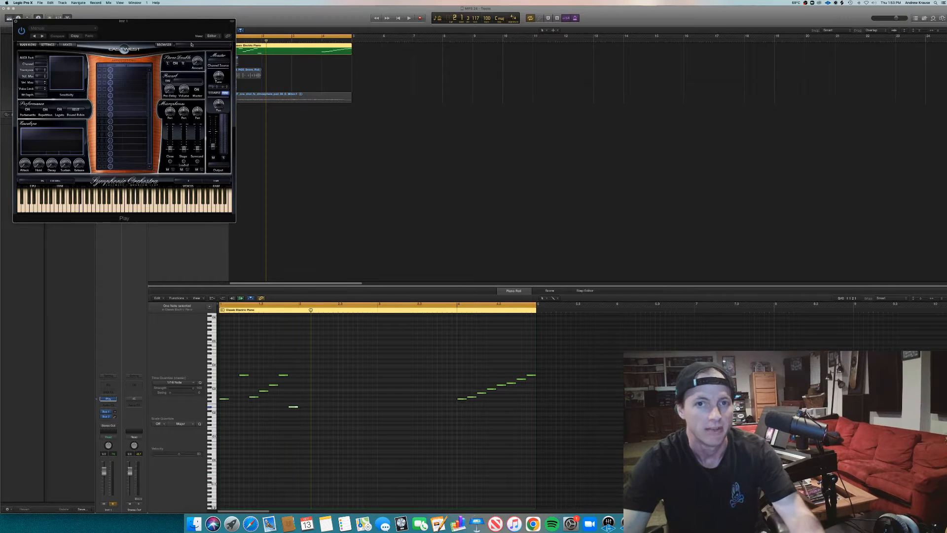
Browse the EW Ra library in Play to the Far East bowed Erhu elements and load the Erhu Leg patch.
{"action": "left_click", "coordinate": [164, 45]}
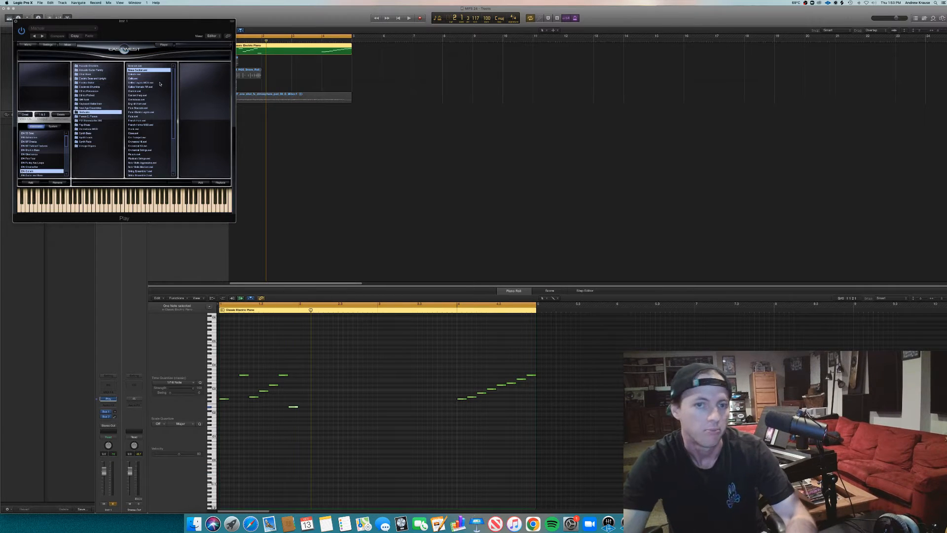
{"action": "scroll", "coordinate": [65, 144], "scroll_direction": "down", "scroll_amount": 2}
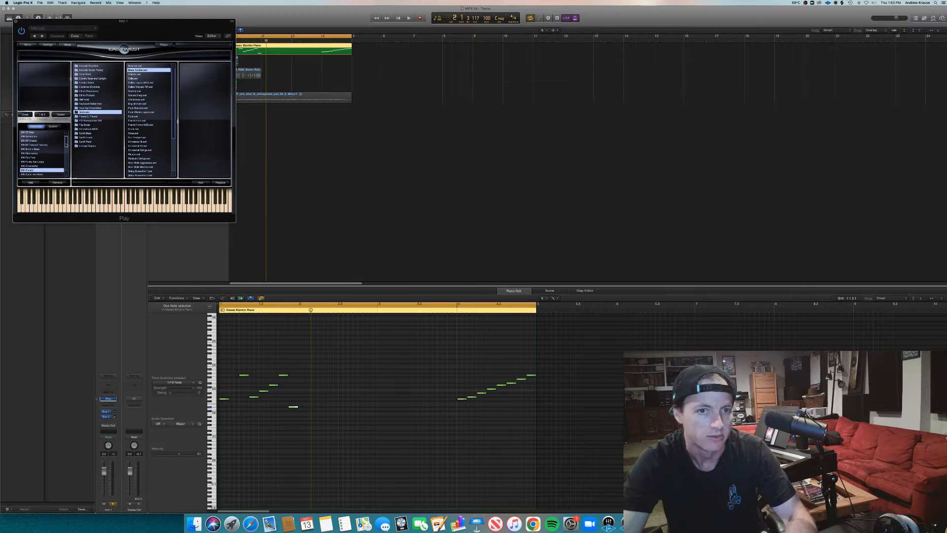
{"action": "scroll", "coordinate": [66, 146], "scroll_direction": "down", "scroll_amount": 2}
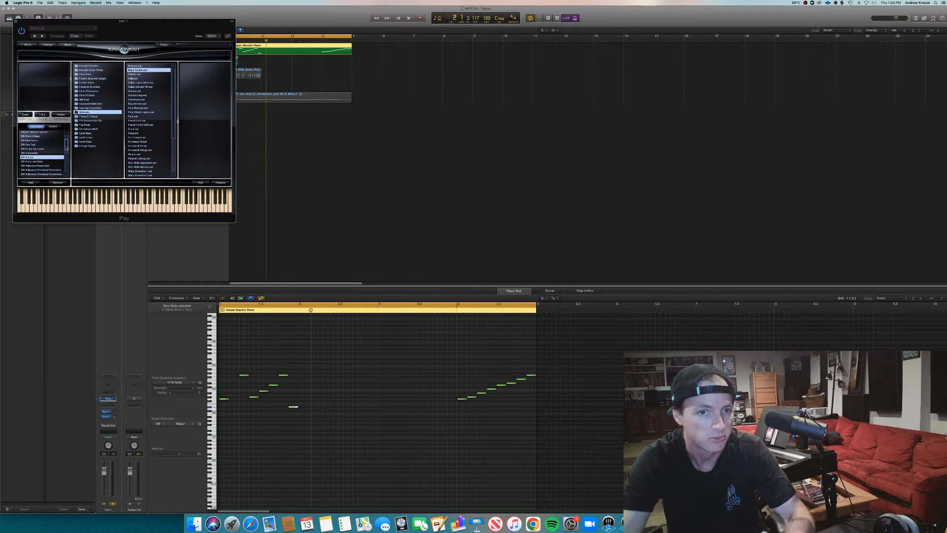
{"action": "left_click_drag", "start_coordinate": [66, 146], "coordinate": [66, 161]}
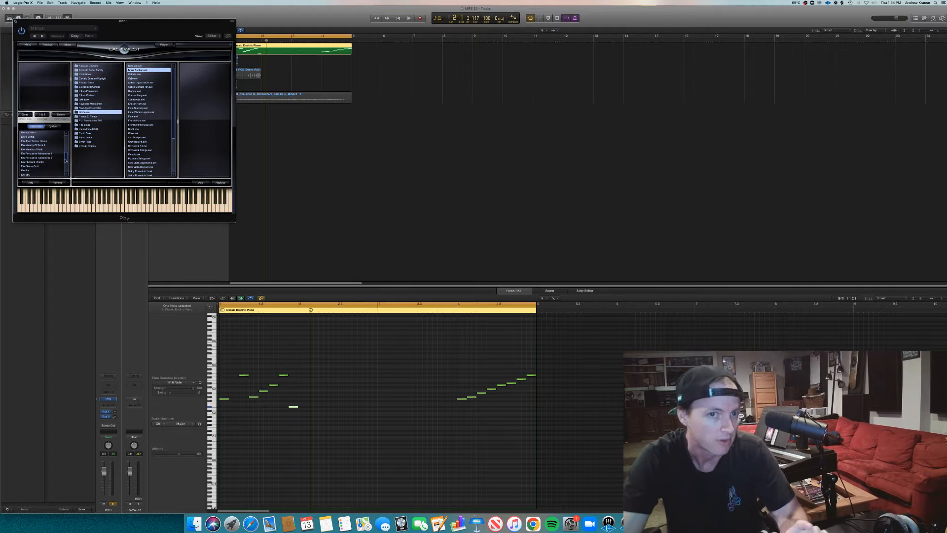
{"action": "left_click", "coordinate": [26, 171]}
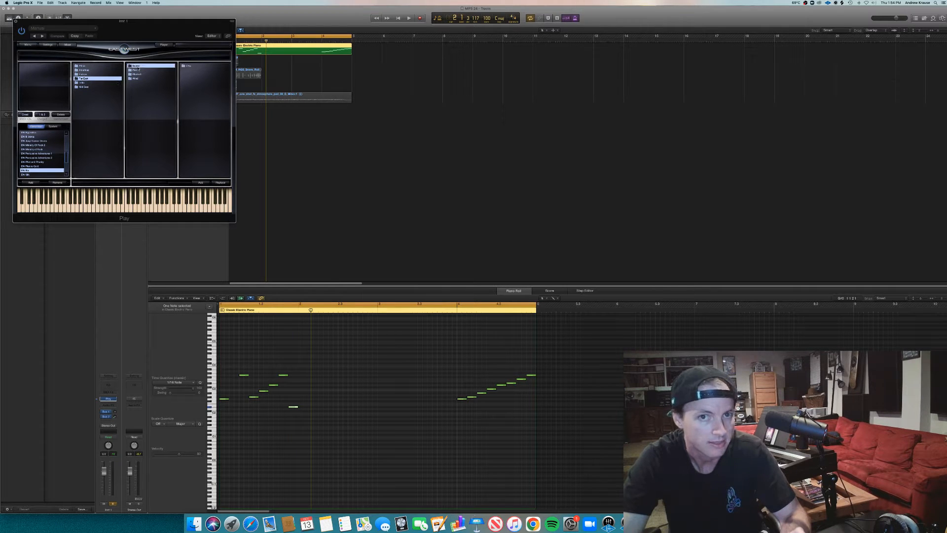
{"action": "left_click", "coordinate": [183, 66]}
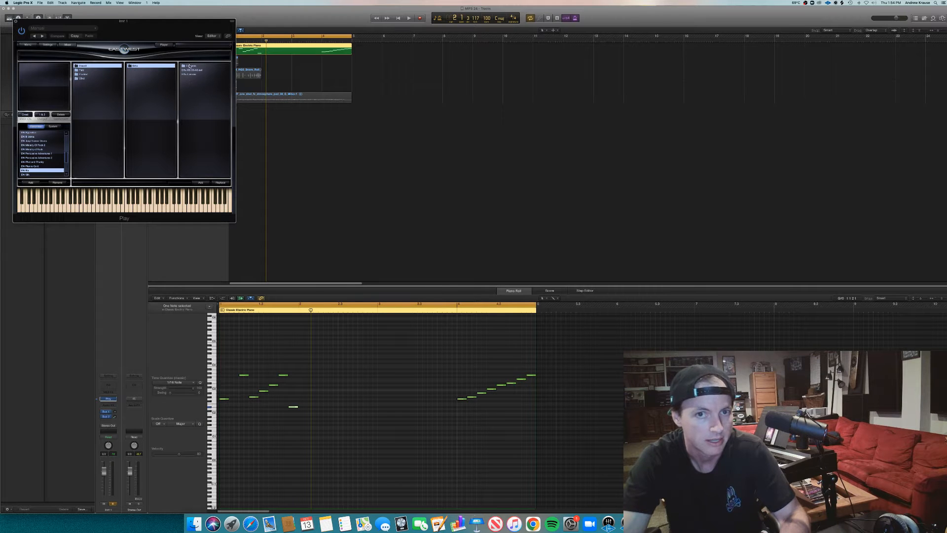
{"action": "left_click", "coordinate": [189, 66]}
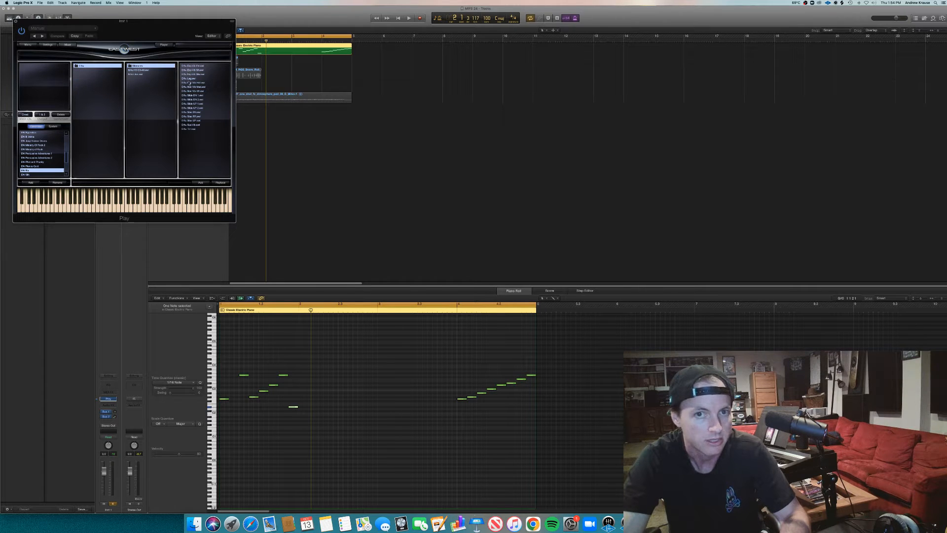
{"action": "double_click", "coordinate": [190, 79]}
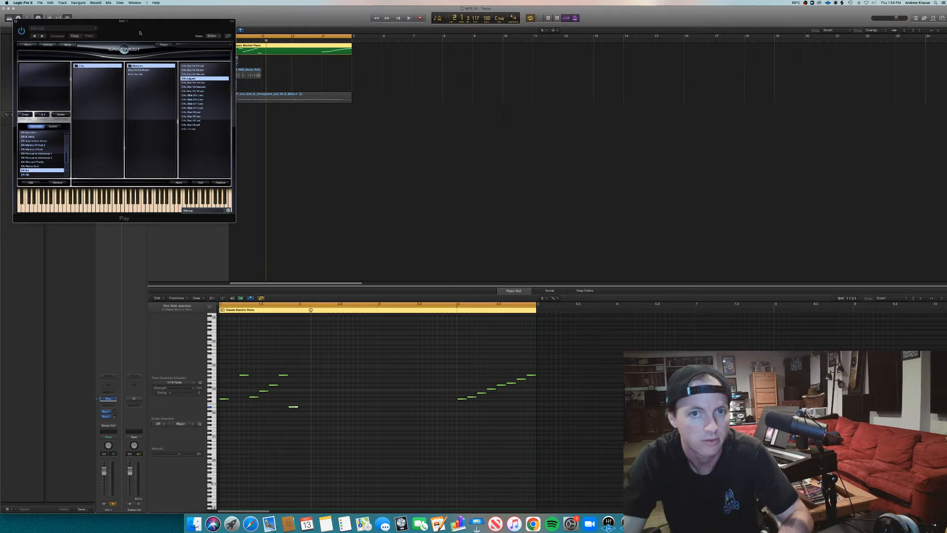
Move the Play plug-in window clear of the track list and audition the melody with the erhu sound.
{"action": "left_click_drag", "start_coordinate": [140, 33], "coordinate": [475, 124]}
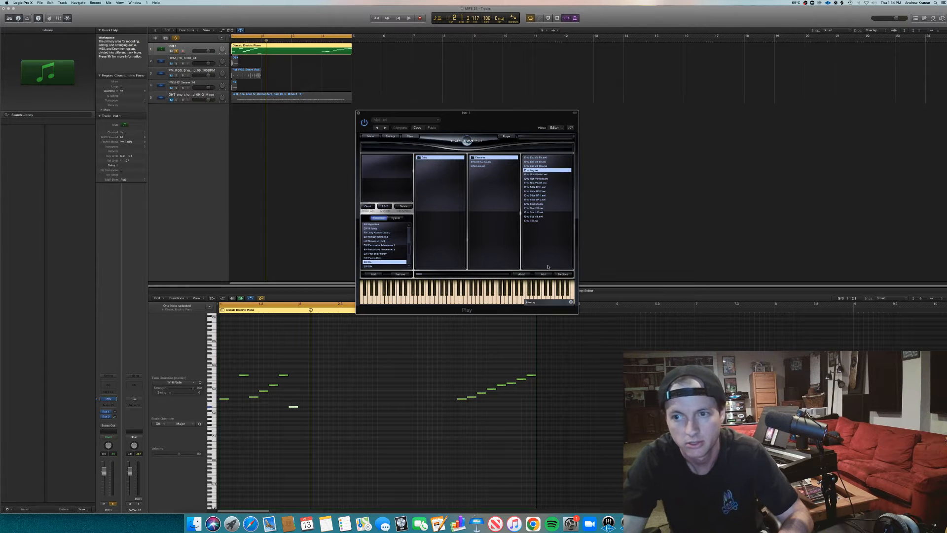
{"action": "key", "text": "space"}
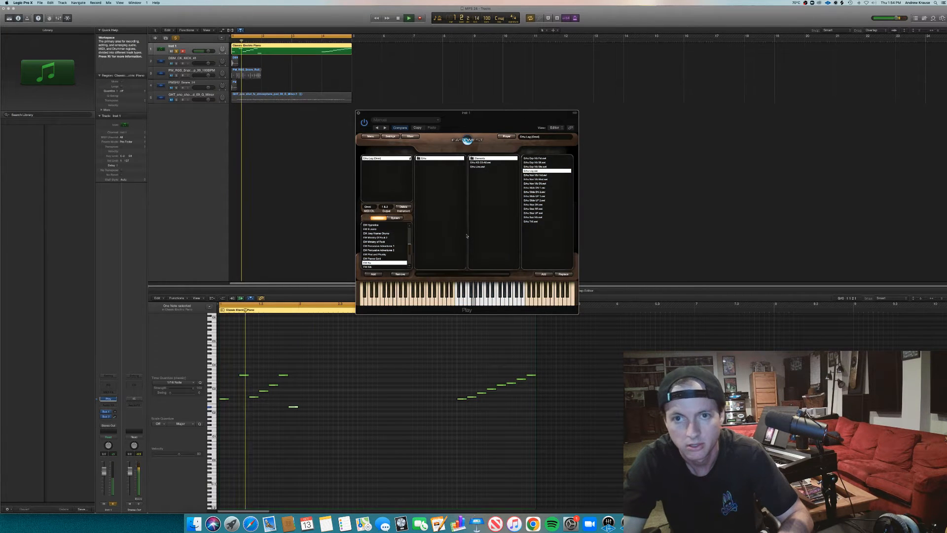
{"action": "key", "text": "space"}
Transpose all of the bar 1 melody notes up one octave and play them back.
{"action": "left_click_drag", "start_coordinate": [320, 441], "coordinate": [217, 339]}
{"action": "left_click_drag", "start_coordinate": [225, 400], "coordinate": [226, 377]}
{"action": "key", "text": "space"}
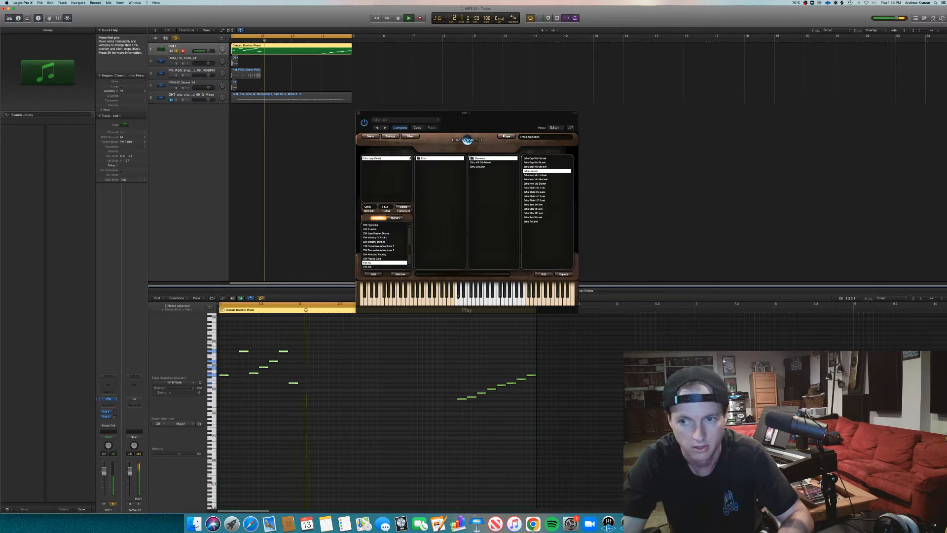
{"action": "key", "text": "space"}
Replace the loaded patch with Erhu Slide DN 1 and audition the phrase.
{"action": "double_click", "coordinate": [536, 188]}
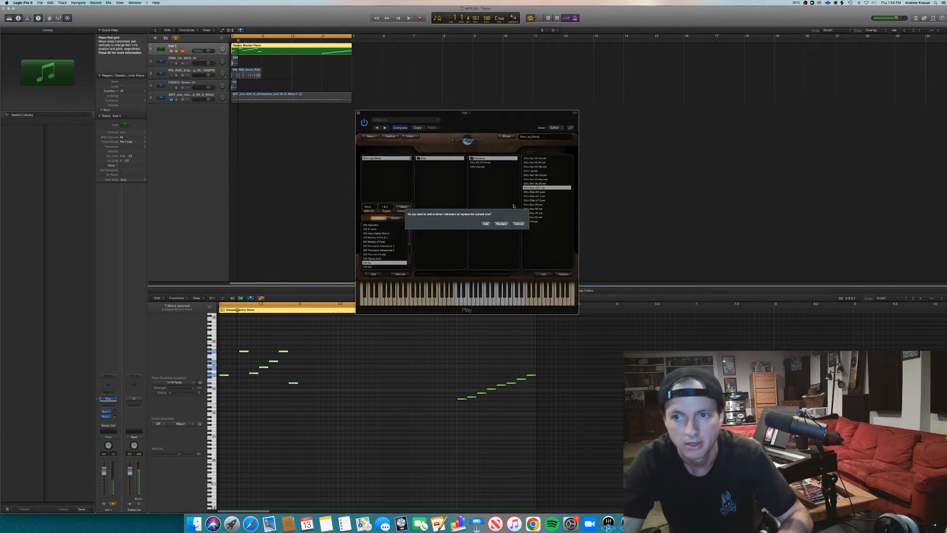
{"action": "left_click", "coordinate": [501, 223]}
{"action": "key", "text": "space"}
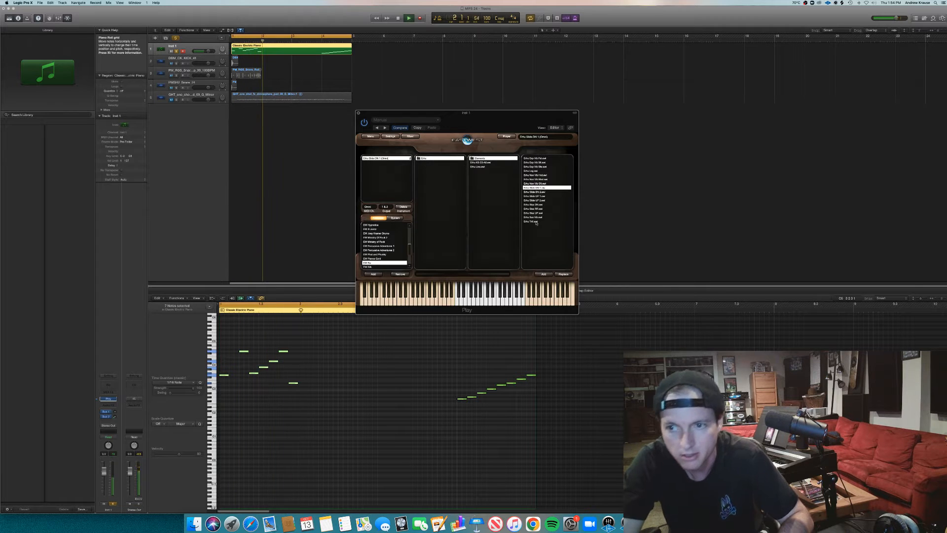
{"action": "key", "text": "space"}
Replace the current instrument with the Erhu Live patch and play the phrase several times.
{"action": "left_click", "coordinate": [491, 167]}
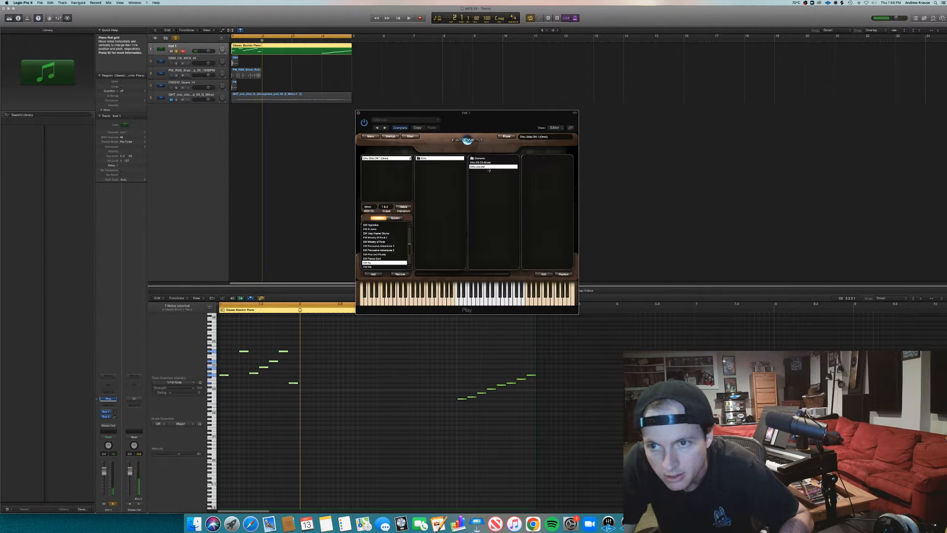
{"action": "double_click", "coordinate": [492, 168]}
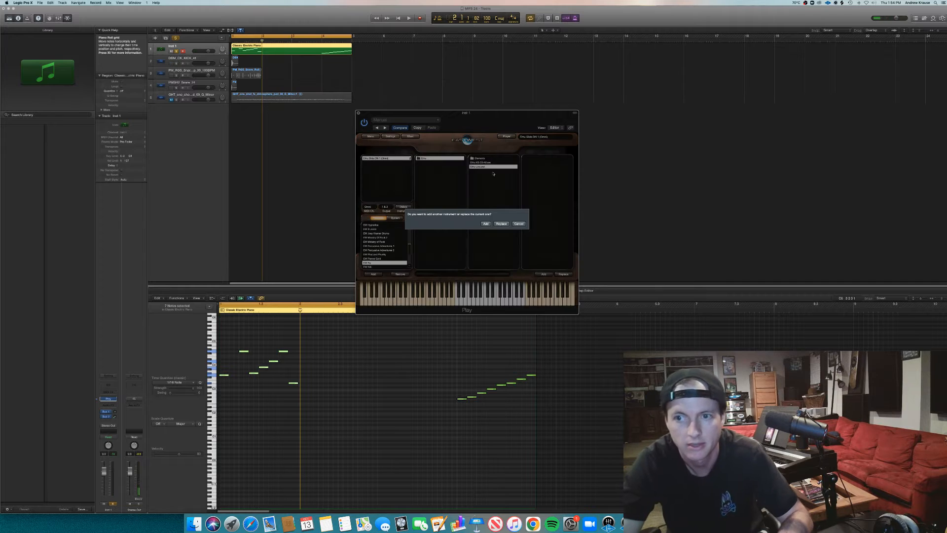
{"action": "left_click", "coordinate": [502, 224]}
{"action": "key", "text": "space"}
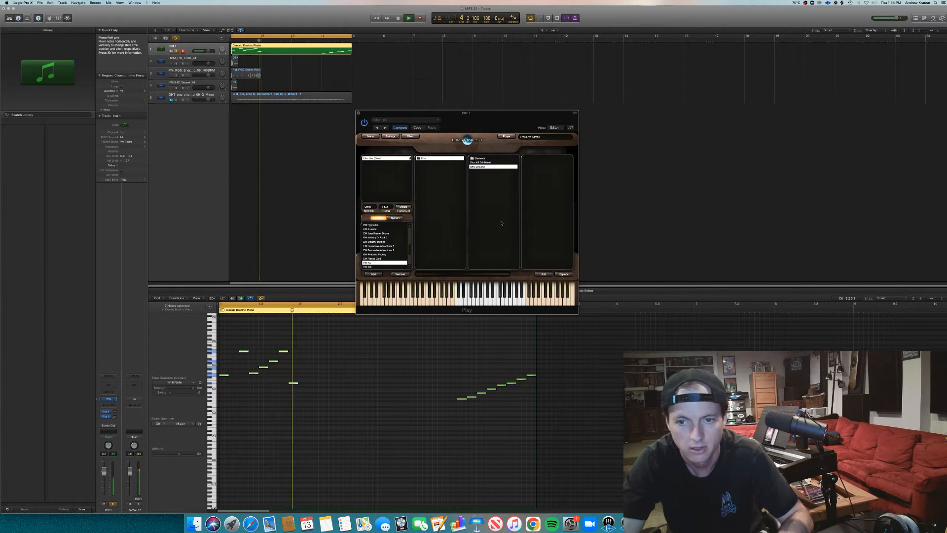
{"action": "key", "text": "space"}
{"action": "key", "text": "space"}
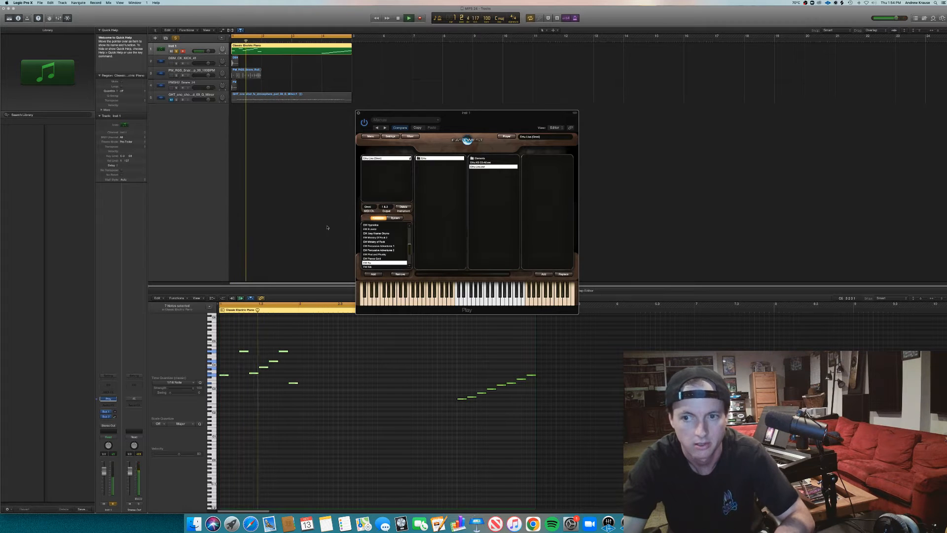
{"action": "key", "text": "space"}
{"action": "key", "text": "space"}
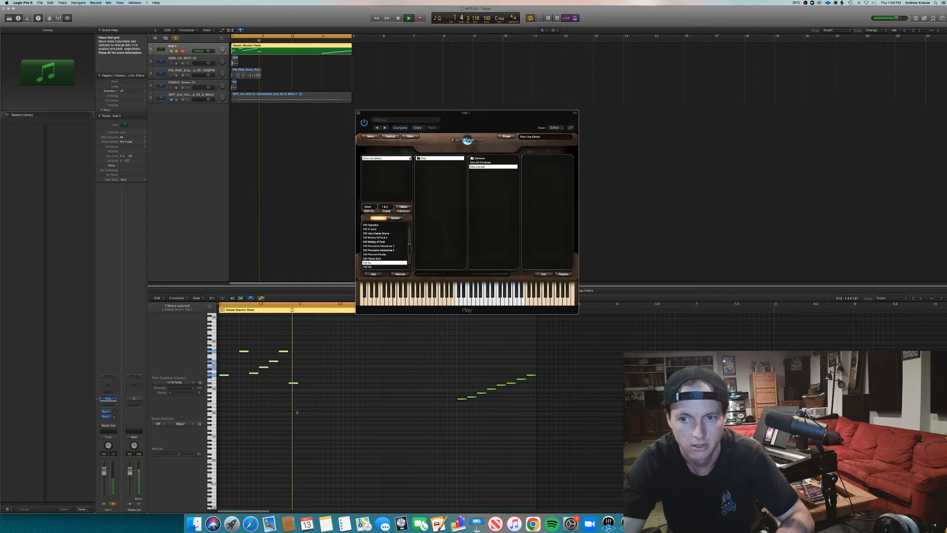
{"action": "key", "text": "space"}
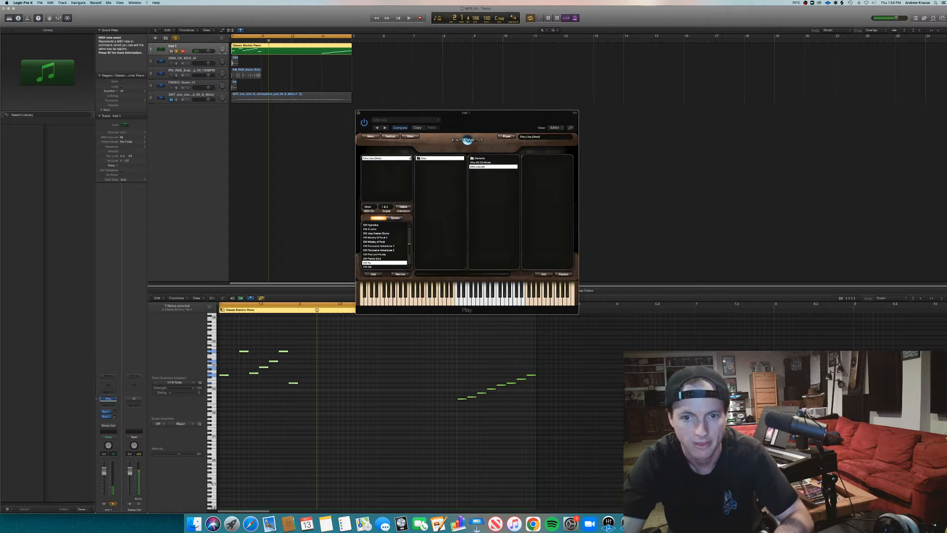
Show the MIDI Draw area below the Piano Roll and set its controller to Pitch Bend.
{"action": "left_click", "coordinate": [223, 299]}
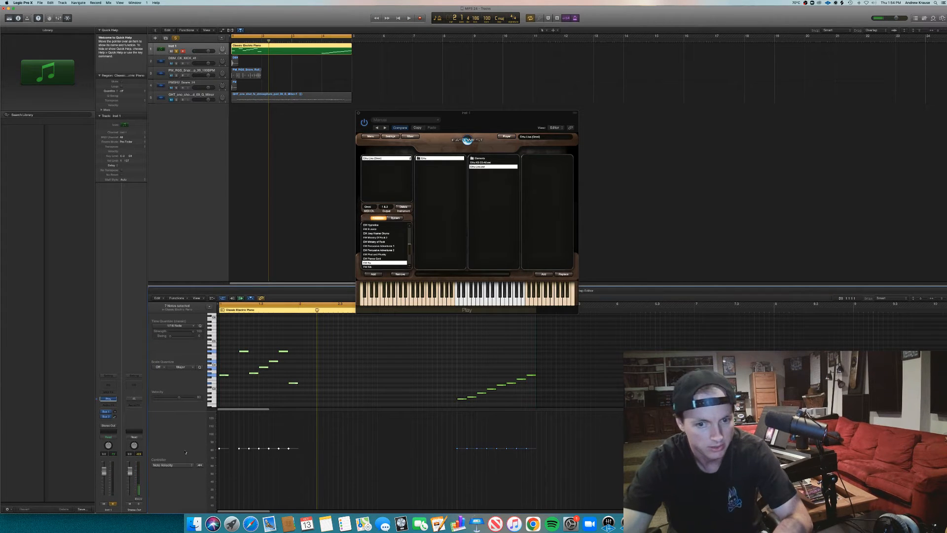
{"action": "left_click", "coordinate": [182, 467]}
{"action": "left_click", "coordinate": [182, 463]}
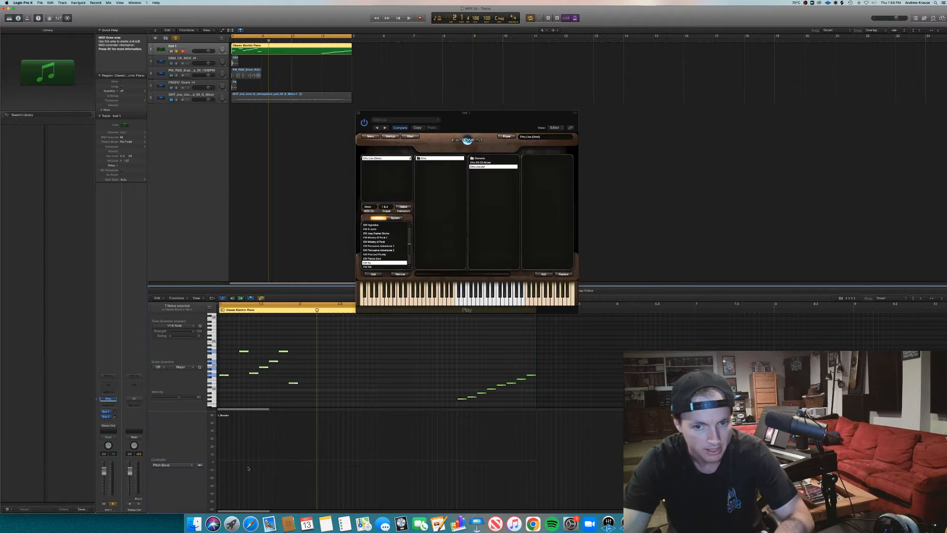
Draw a pitch bend line at zero across the region, lower its starting point so the first note bends upward, and play it.
{"action": "left_click", "coordinate": [242, 461]}
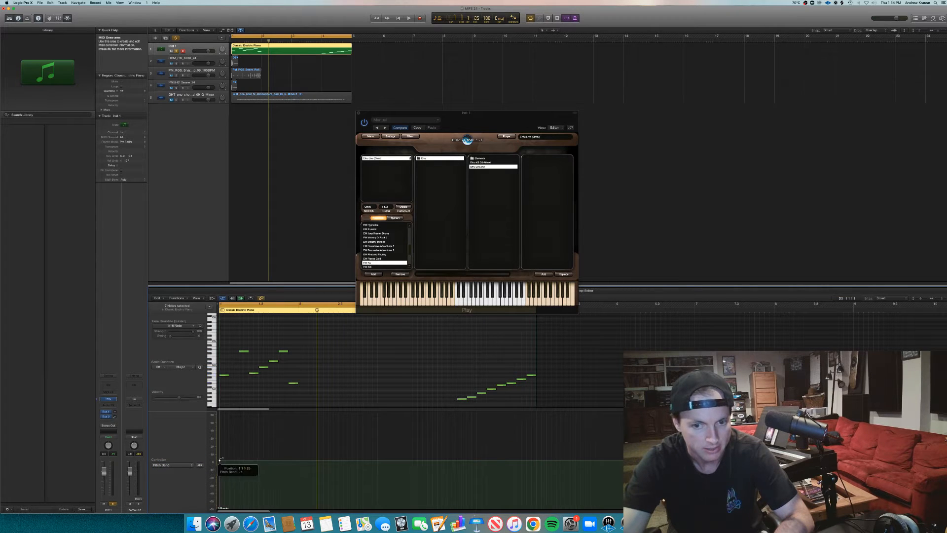
{"action": "left_click", "coordinate": [220, 459]}
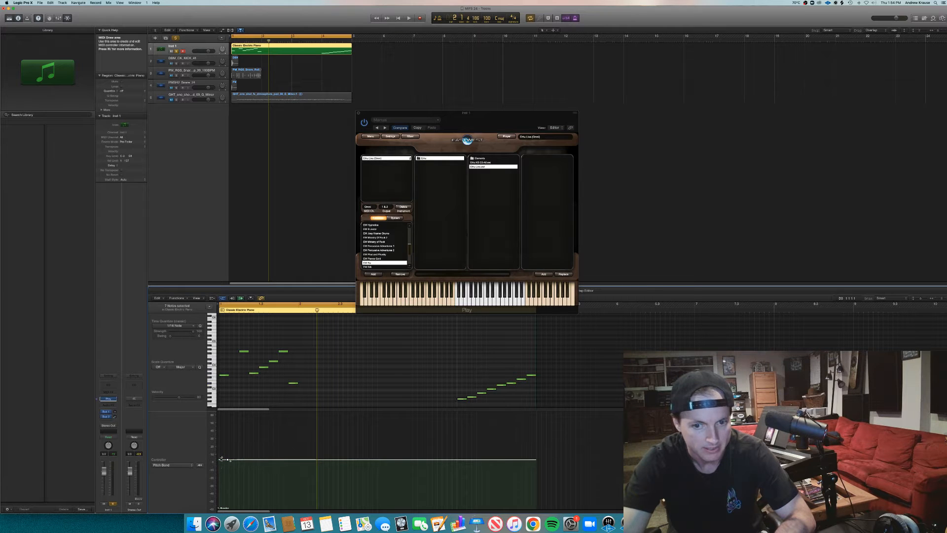
{"action": "left_click_drag", "start_coordinate": [220, 461], "coordinate": [221, 482]}
{"action": "key", "text": "space"}
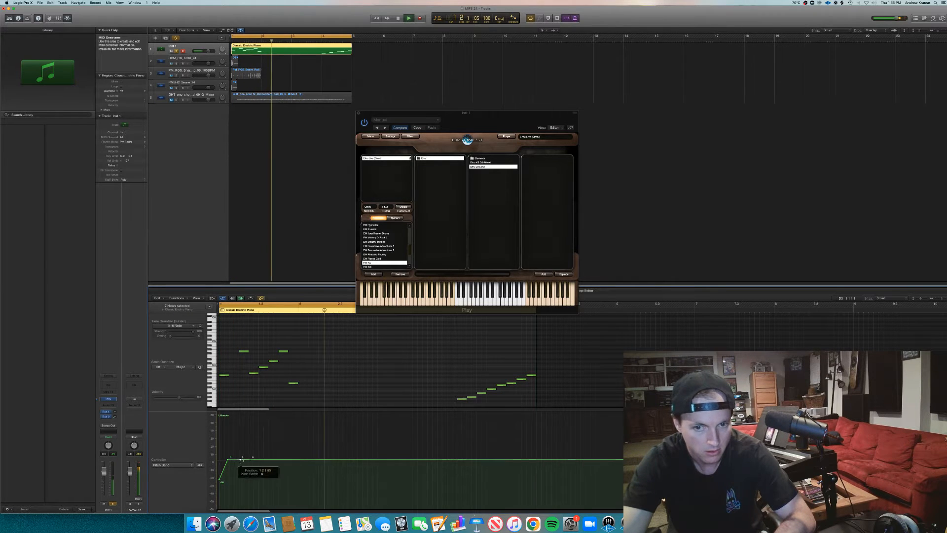
Add a downward pitch bend dip at beat 2 of bar 1 that rises back to zero, and audition it.
{"action": "left_click_drag", "start_coordinate": [241, 460], "coordinate": [252, 476]}
{"action": "key", "text": "space"}
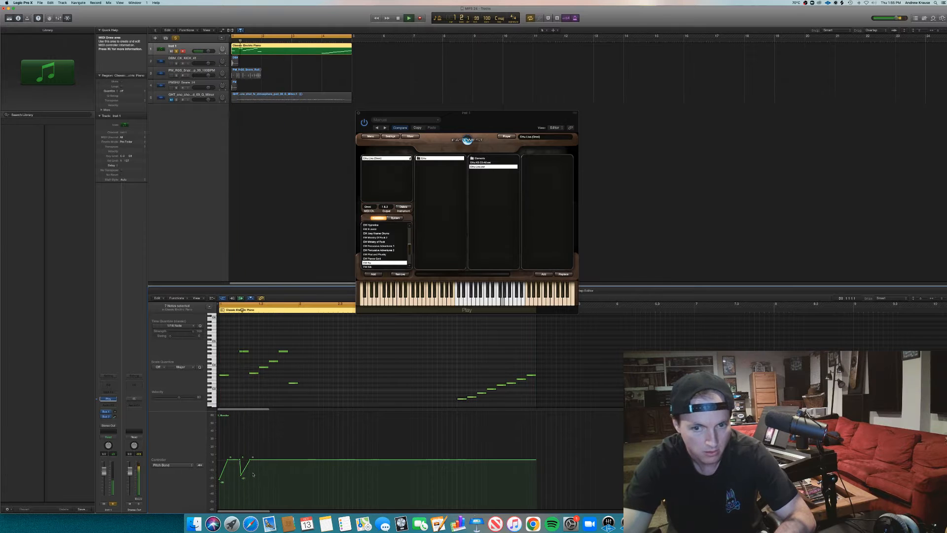
{"action": "key", "text": "space"}
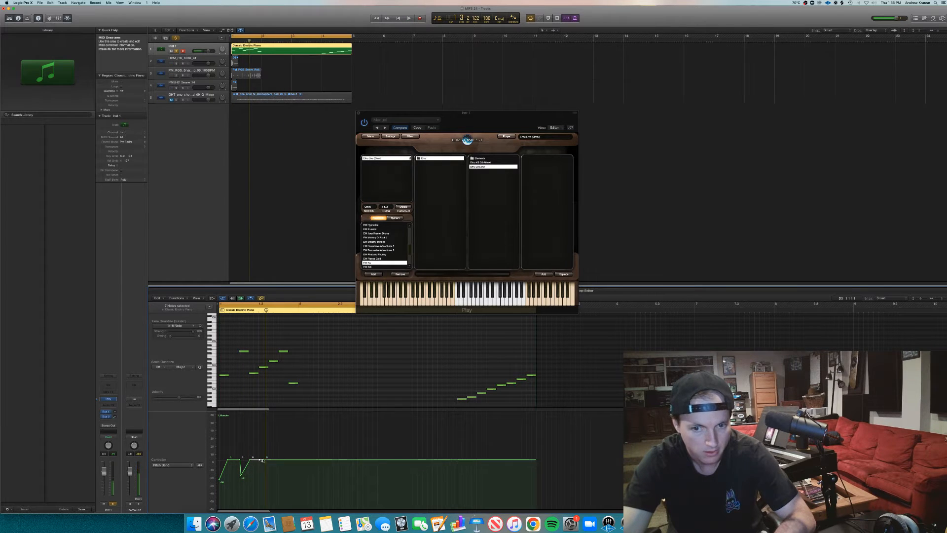
Add a small upward pitch bend peak on the note at beat 3 and return the curve to zero during playback.
{"action": "left_click_drag", "start_coordinate": [266, 461], "coordinate": [267, 450]}
{"action": "key", "text": "space"}
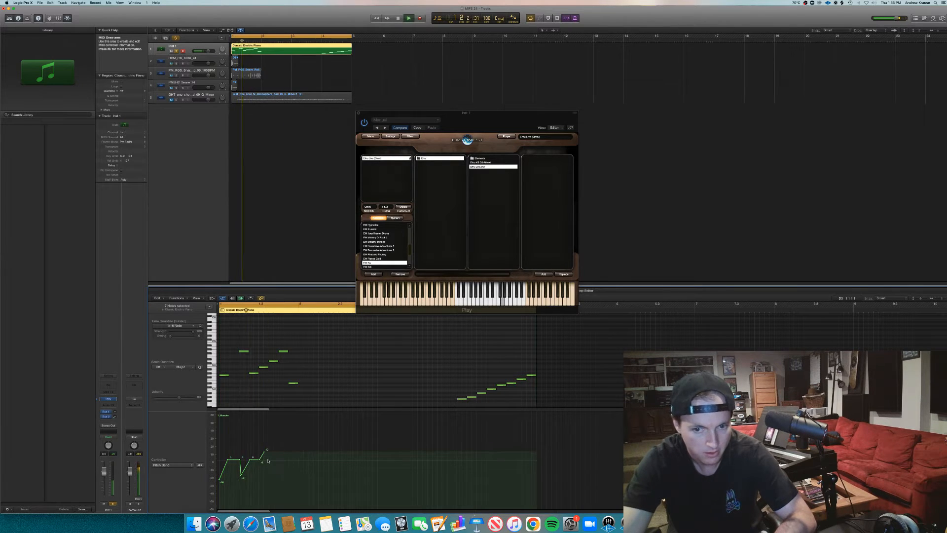
{"action": "left_click", "coordinate": [268, 461]}
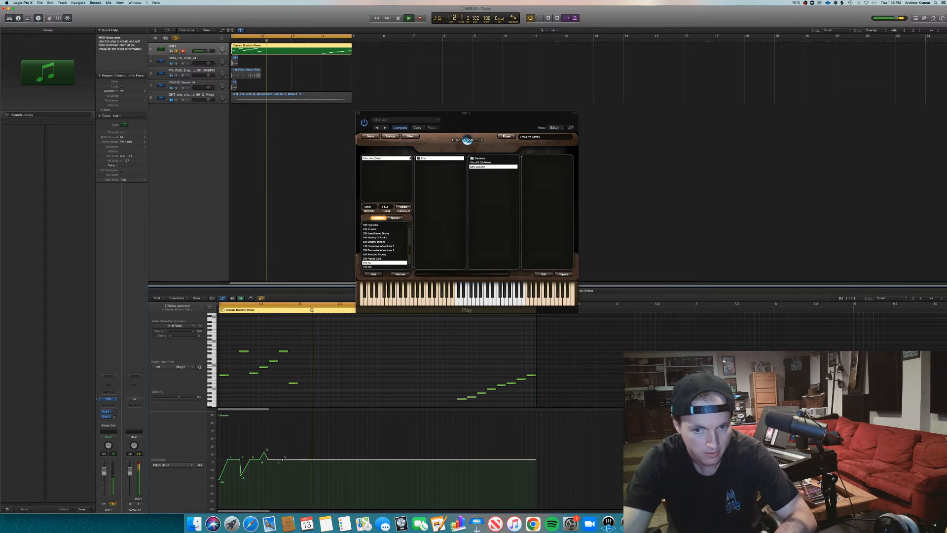
Add a pitch bend dip at beat 4 of bar 1, bring the curve back up to zero, and play the phrase.
{"action": "left_click", "coordinate": [277, 459]}
{"action": "left_click_drag", "start_coordinate": [276, 460], "coordinate": [279, 476]}
{"action": "left_click", "coordinate": [280, 461]}
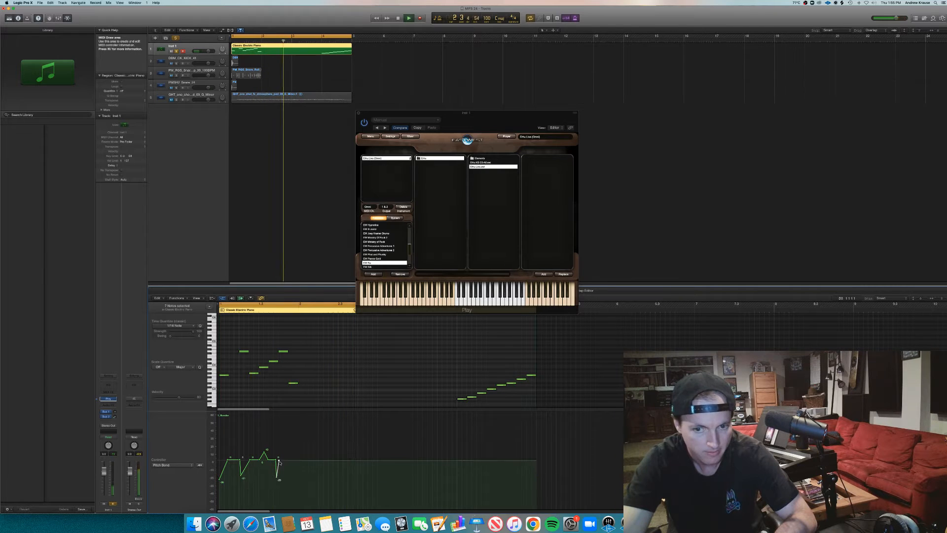
{"action": "left_click", "coordinate": [287, 465]}
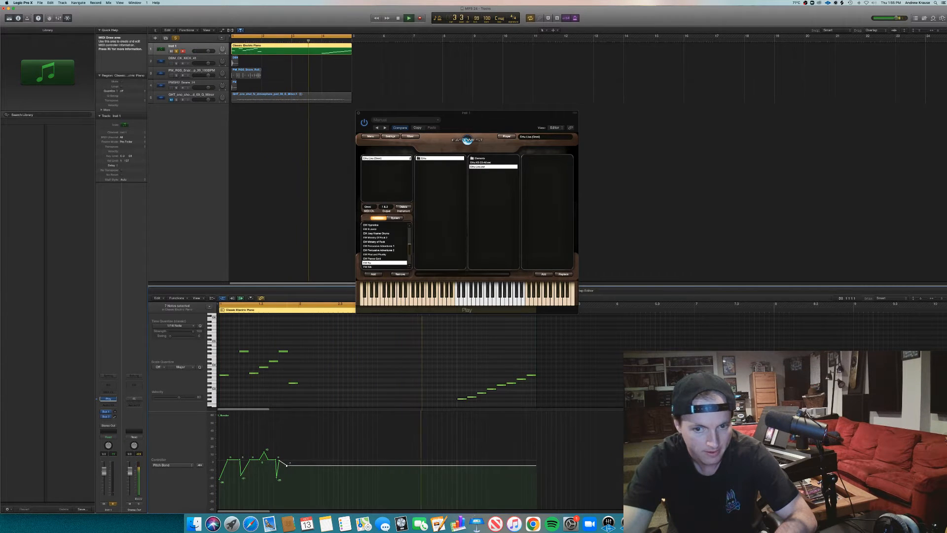
{"action": "mouse_move", "coordinate": [287, 466]}
{"action": "left_mouse_down"}
{"action": "mouse_move", "coordinate": [280, 477]}
{"action": "mouse_move", "coordinate": [289, 461]}
{"action": "left_mouse_up"}
{"action": "left_click", "coordinate": [287, 460]}
{"action": "key", "text": "space"}
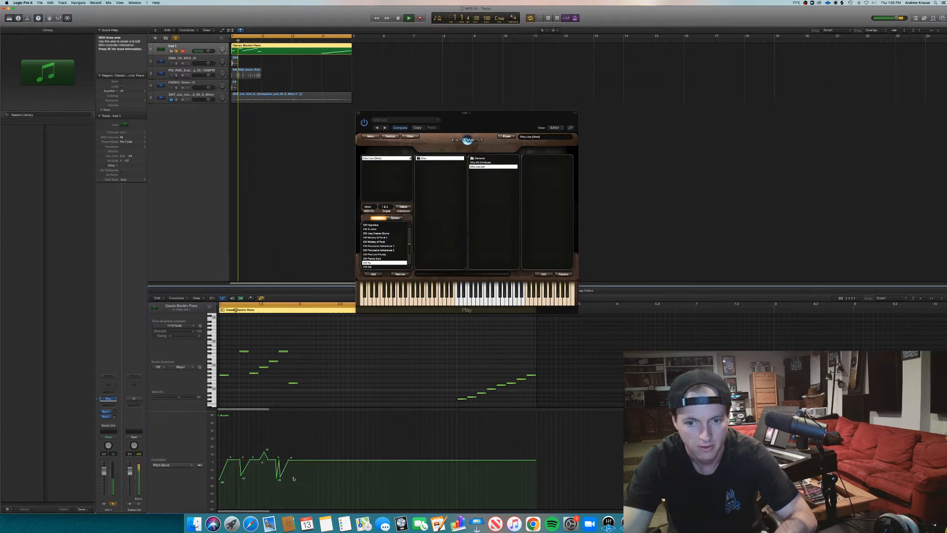
Add a downward pitch bend on the last note of bar 1 and play the phrase.
{"action": "left_click", "coordinate": [293, 478]}
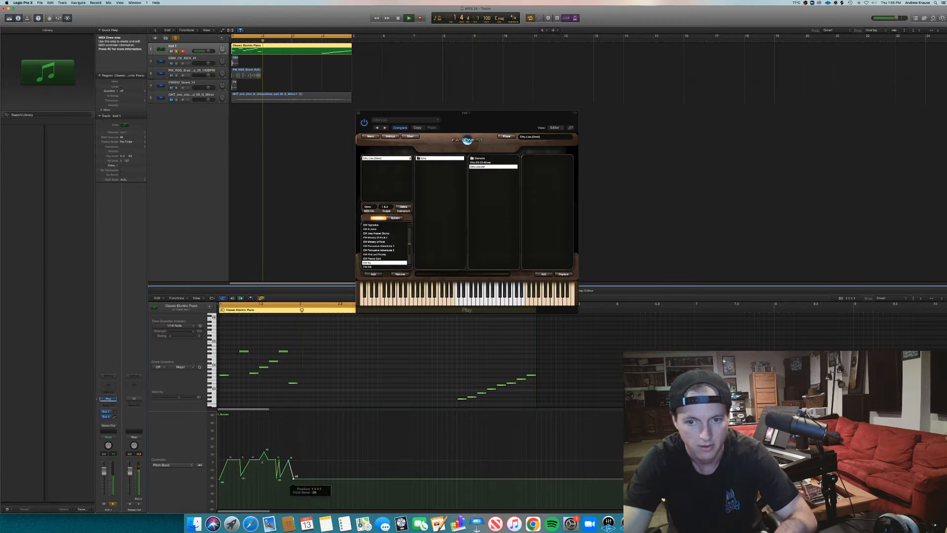
{"action": "key", "text": "space"}
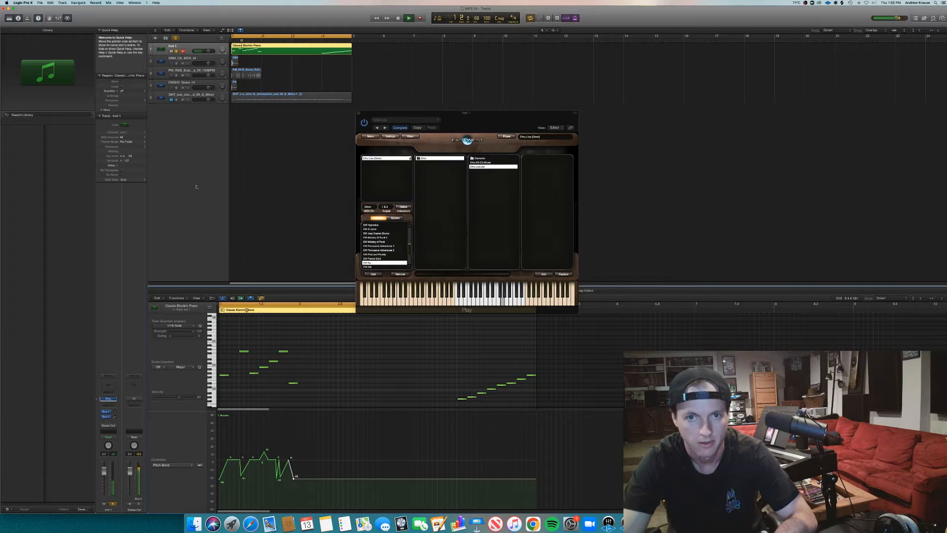
{"action": "key", "text": "space"}
Close the instrument window and split the melody MIDI region at bar 2.
{"action": "left_click", "coordinate": [359, 113]}
{"action": "left_click", "coordinate": [262, 47]}
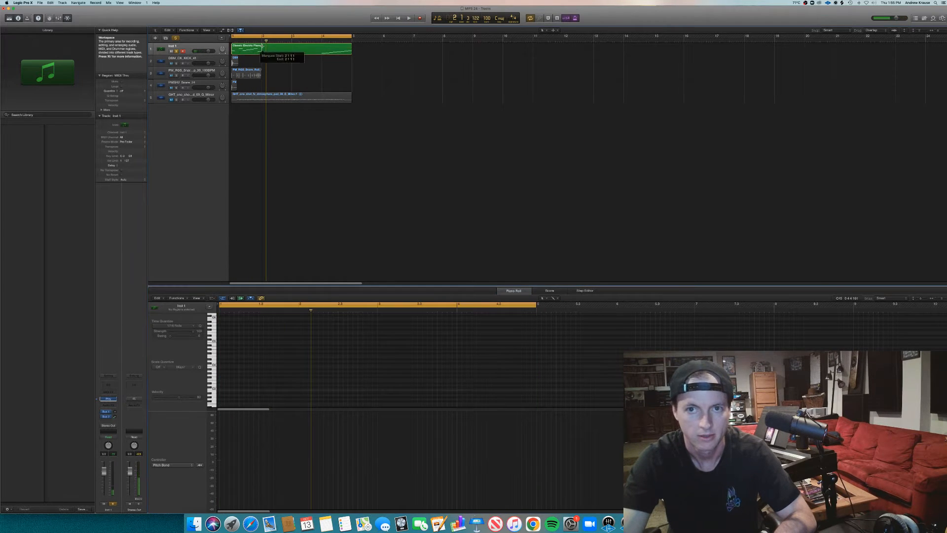
{"action": "left_click", "coordinate": [262, 47]}
{"action": "key", "text": "ctrl+b"}
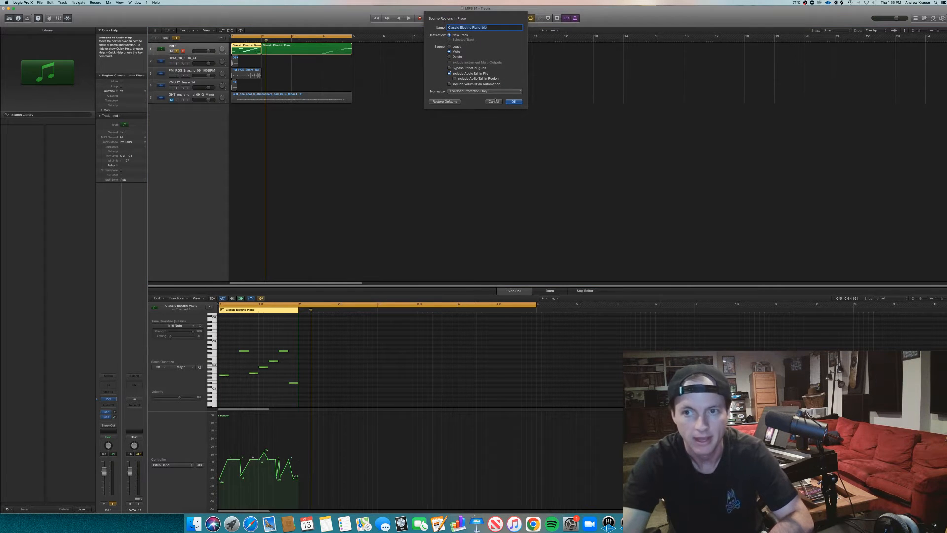
{"action": "left_click", "coordinate": [494, 101]}
Select all notes in bar 1 and apply the Humanize MIDI transform to them.
{"action": "left_click_drag", "start_coordinate": [327, 388], "coordinate": [218, 326]}
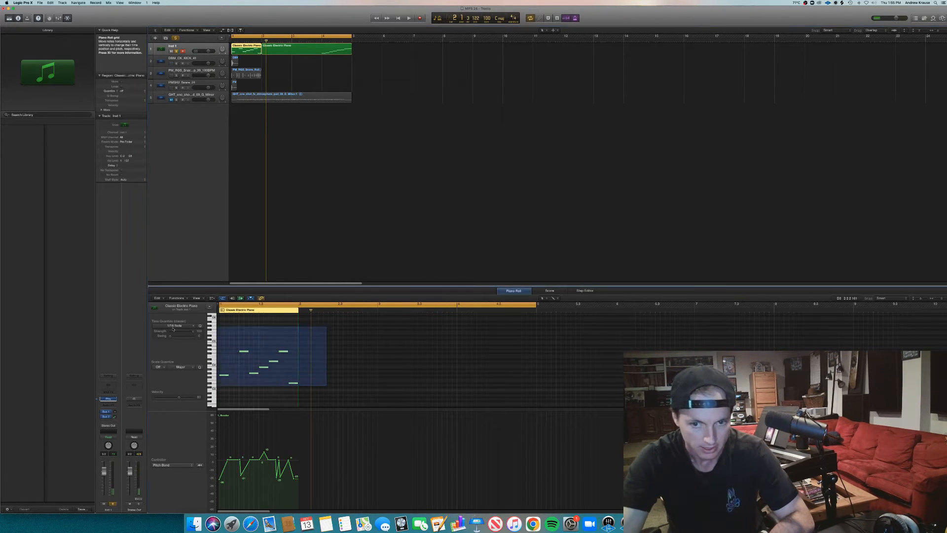
{"action": "left_click", "coordinate": [178, 299]}
{"action": "mouse_move", "coordinate": [195, 345]}
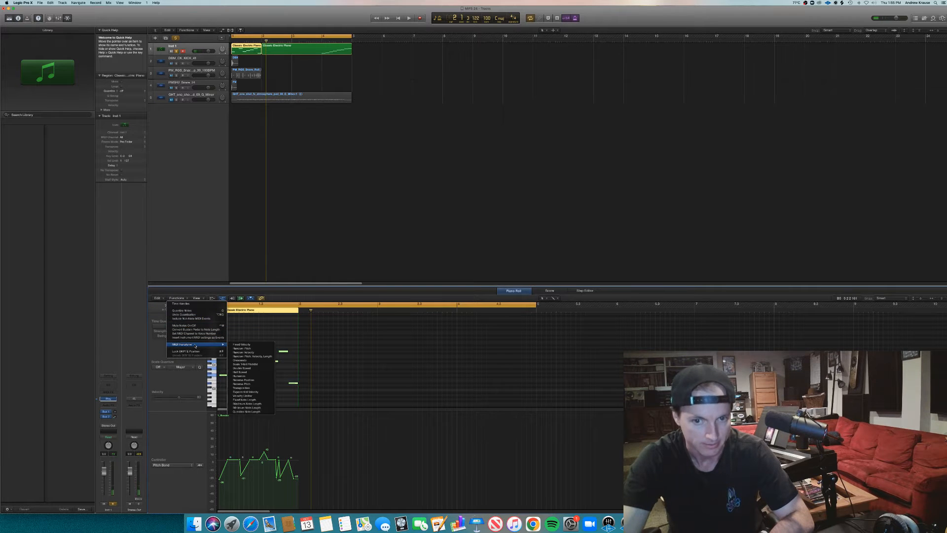
{"action": "left_click", "coordinate": [254, 377]}
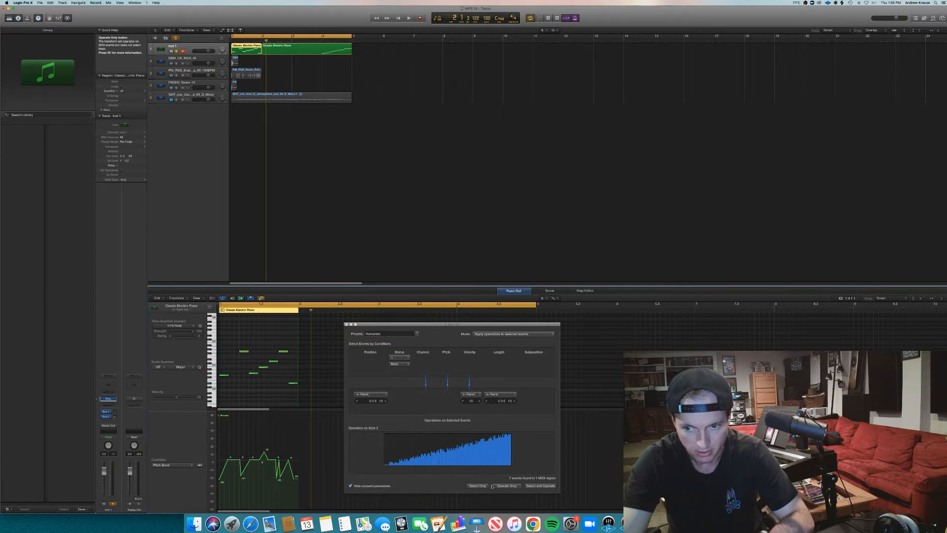
{"action": "left_click", "coordinate": [347, 325]}
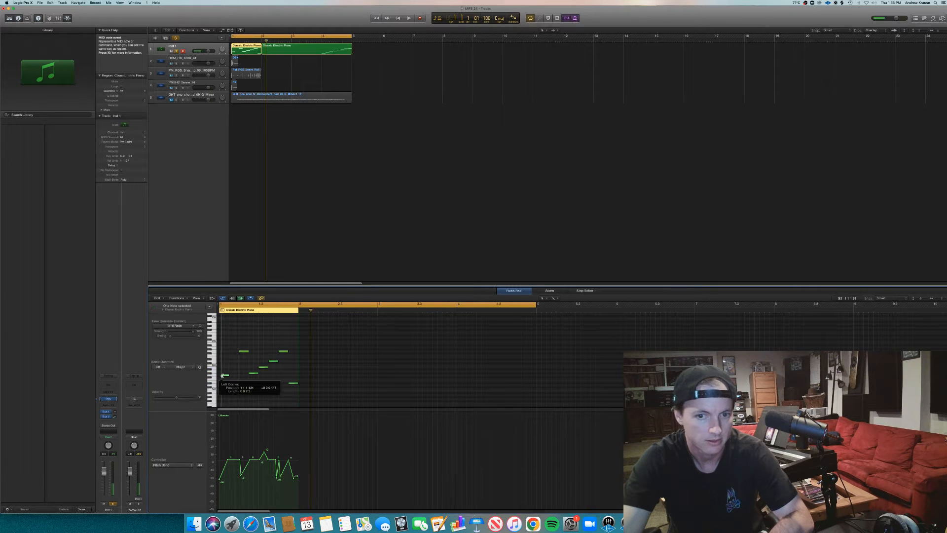
Adjust the start of the first note in bar 1 and audition the phrase.
{"action": "left_click_drag", "start_coordinate": [221, 375], "coordinate": [221, 376]}
{"action": "key", "text": "space"}
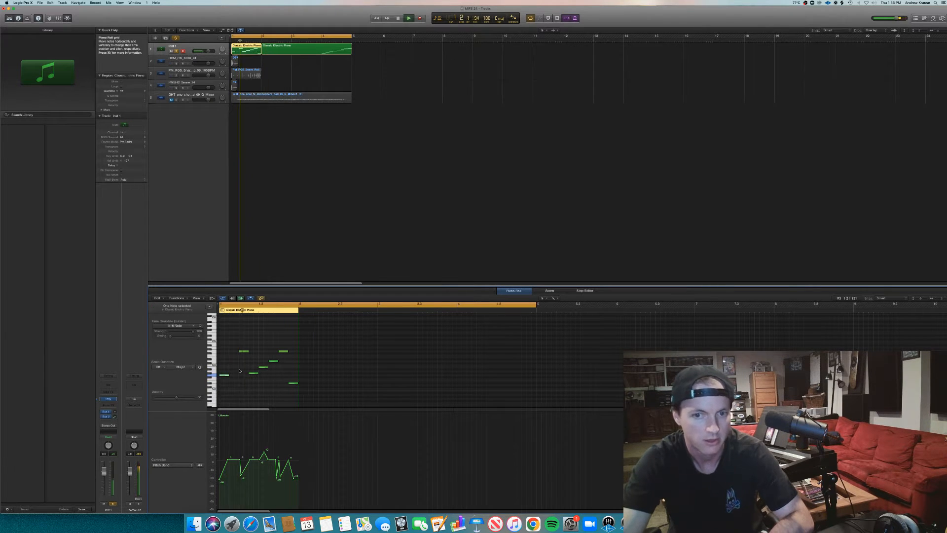
{"action": "left_click", "coordinate": [269, 64]}
{"action": "key", "text": "space"}
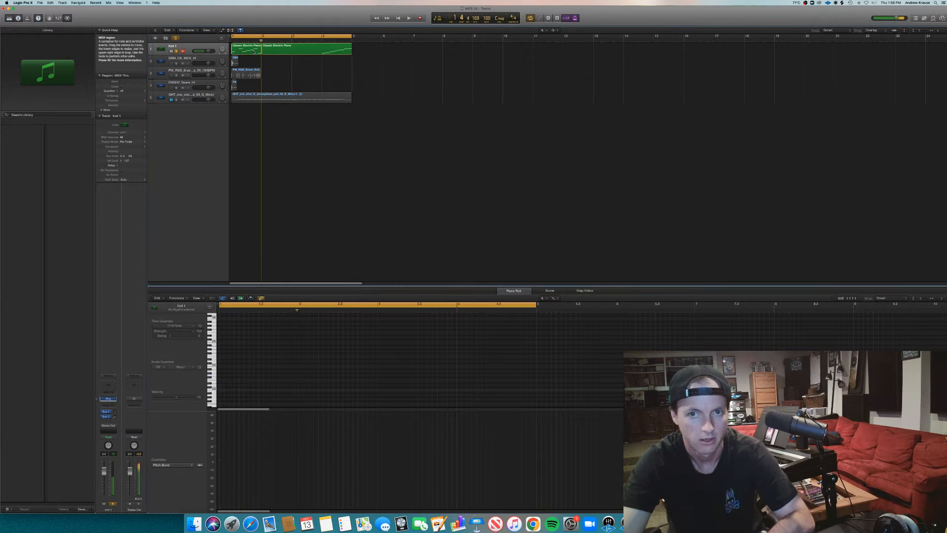
Bounce the bar 1 region in place to a new track, mute Inst 1, and start playback.
{"action": "left_click", "coordinate": [254, 52]}
{"action": "key", "text": "ctrl+b"}
{"action": "key", "text": "Return"}
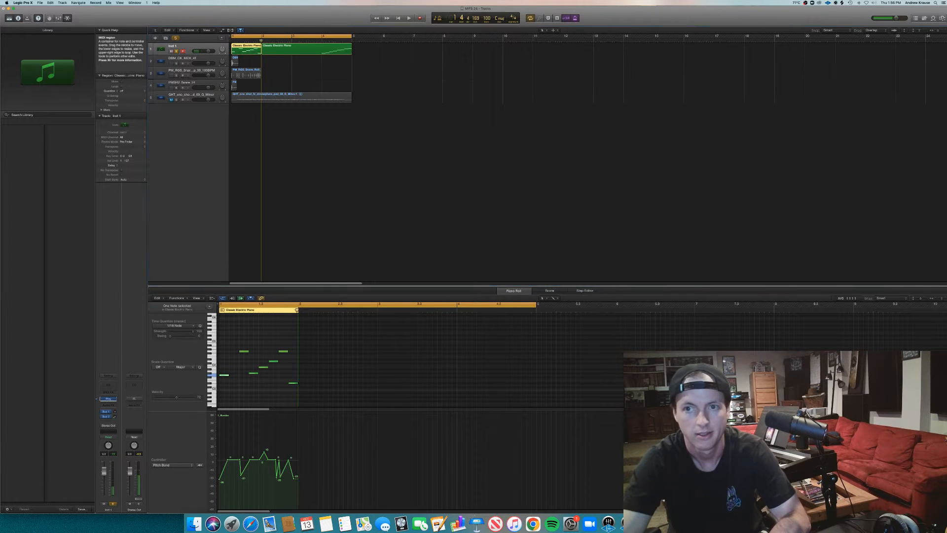
{"action": "left_click", "coordinate": [172, 51]}
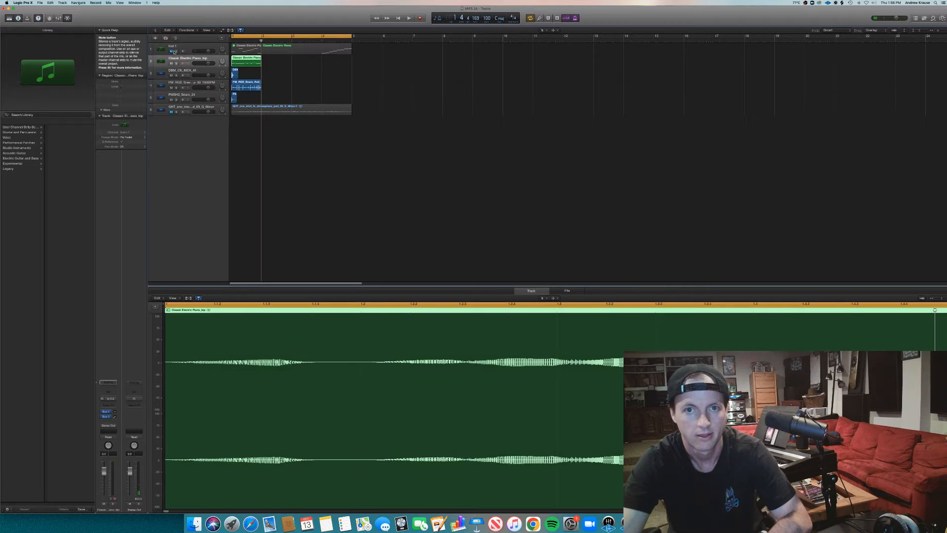
{"action": "key", "text": "space"}
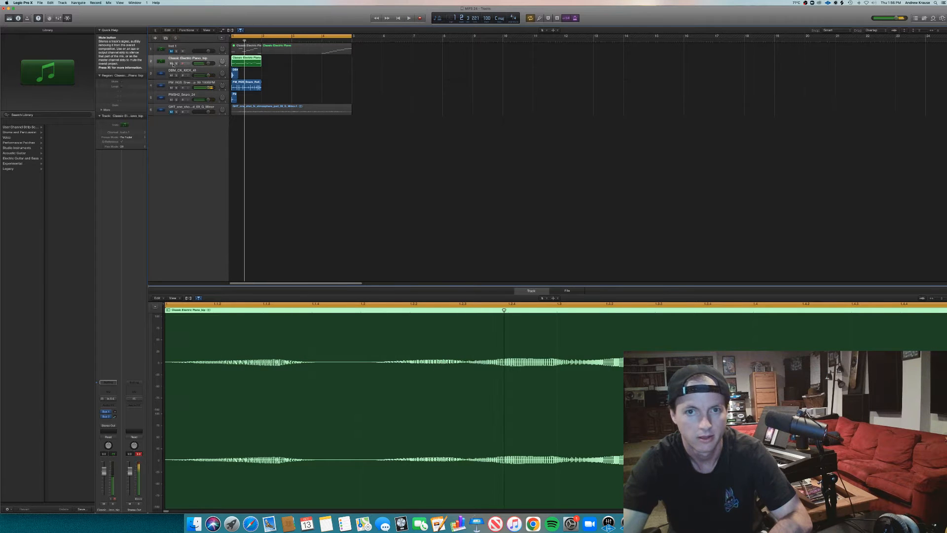
Solo the bounced melody and the atmosphere pad tracks, lower the pad's volume, and play them together.
{"action": "left_click", "coordinate": [176, 63]}
{"action": "left_click", "coordinate": [176, 112]}
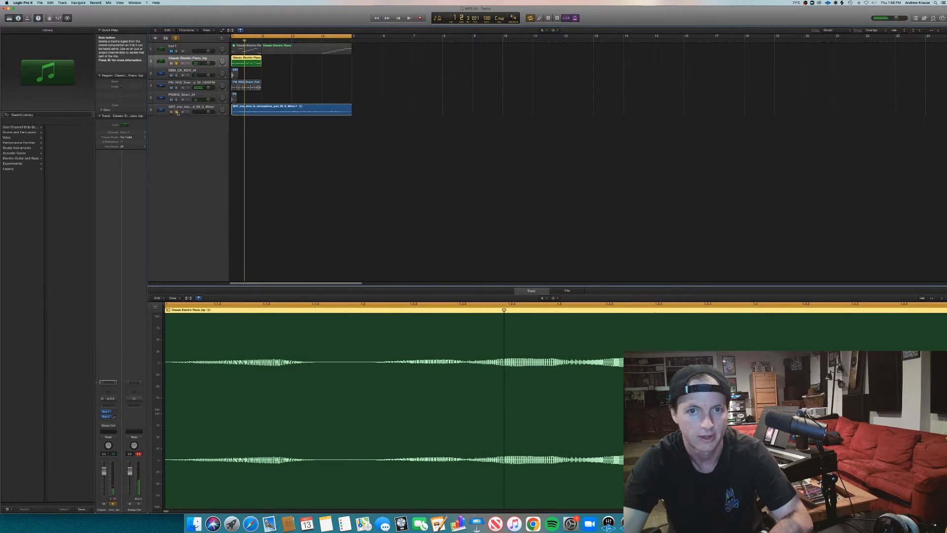
{"action": "left_click_drag", "start_coordinate": [207, 64], "coordinate": [203, 68]}
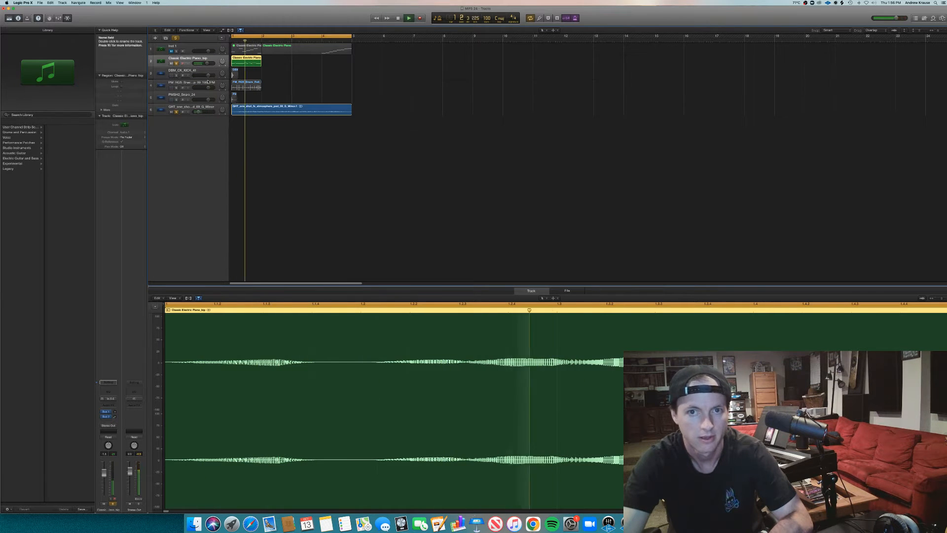
{"action": "left_click_drag", "start_coordinate": [199, 112], "coordinate": [197, 113]}
{"action": "key", "text": "space"}
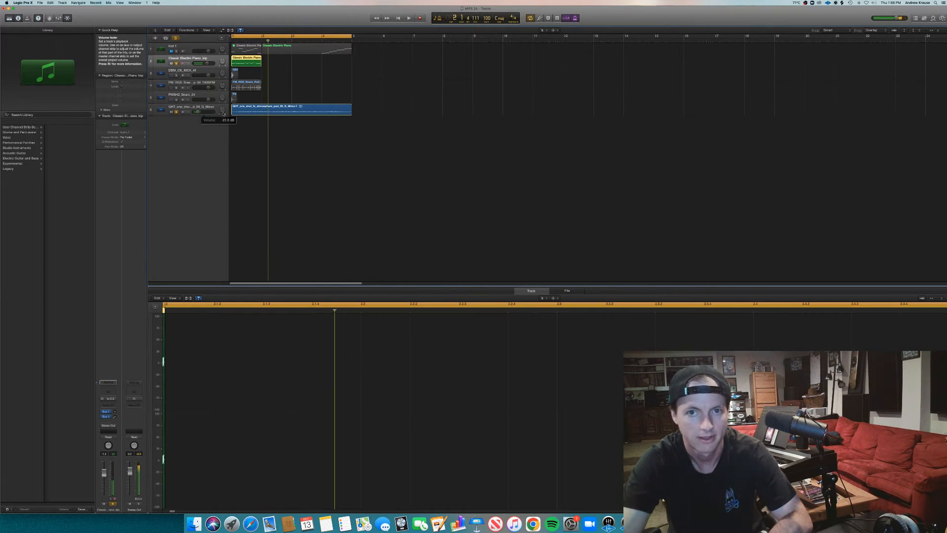
{"action": "key", "text": "space"}
{"action": "left_click", "coordinate": [274, 69]}
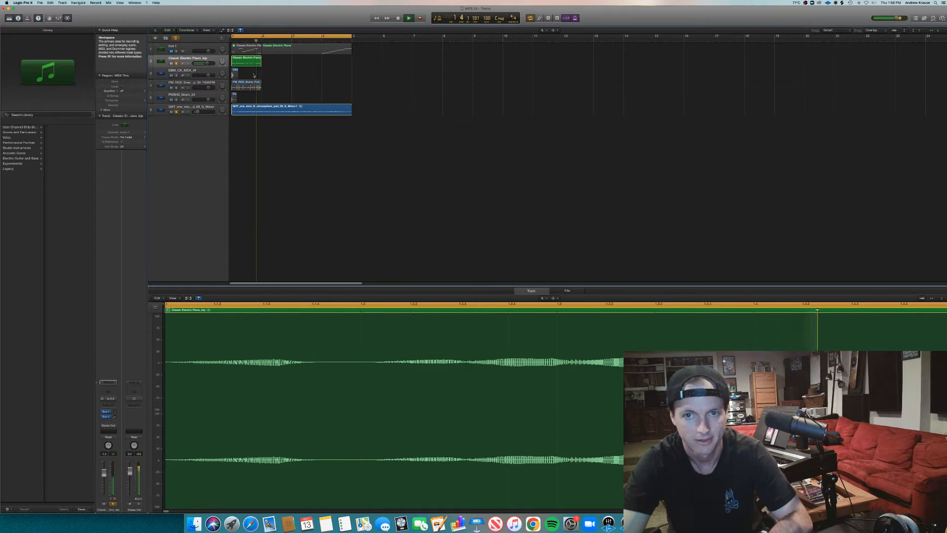
Mute the bounced melody track, then solo Inst 1 and unmute its MIDI regions.
{"action": "left_click", "coordinate": [200, 57]}
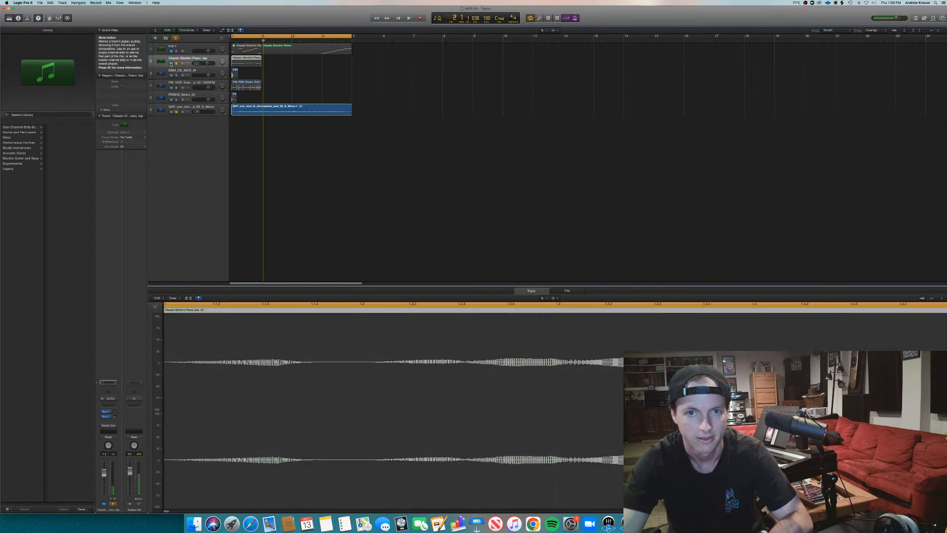
{"action": "left_click", "coordinate": [221, 53]}
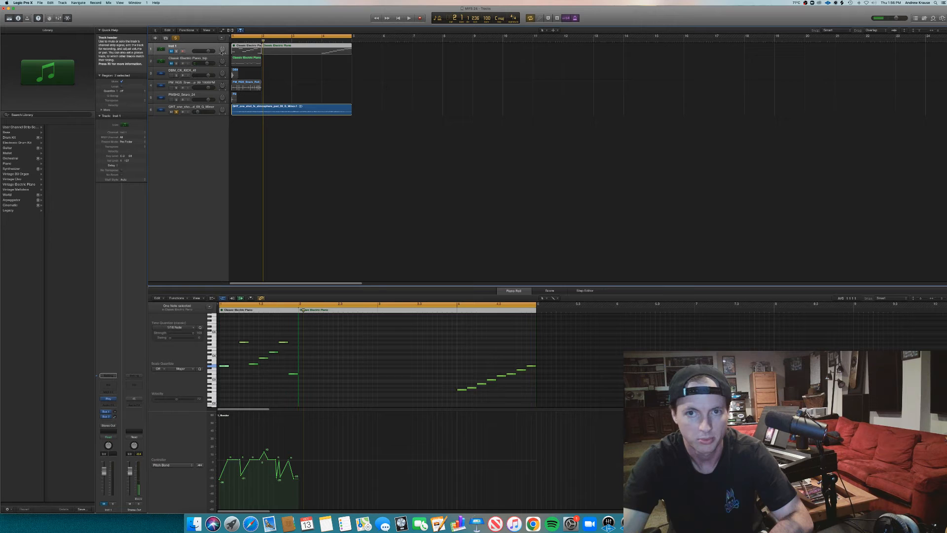
{"action": "left_click", "coordinate": [177, 51]}
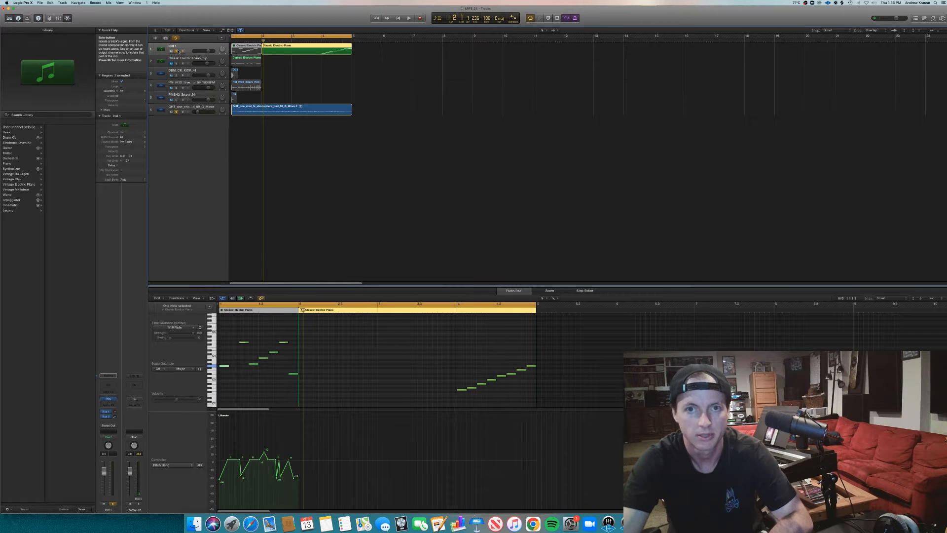
{"action": "left_click", "coordinate": [235, 51]}
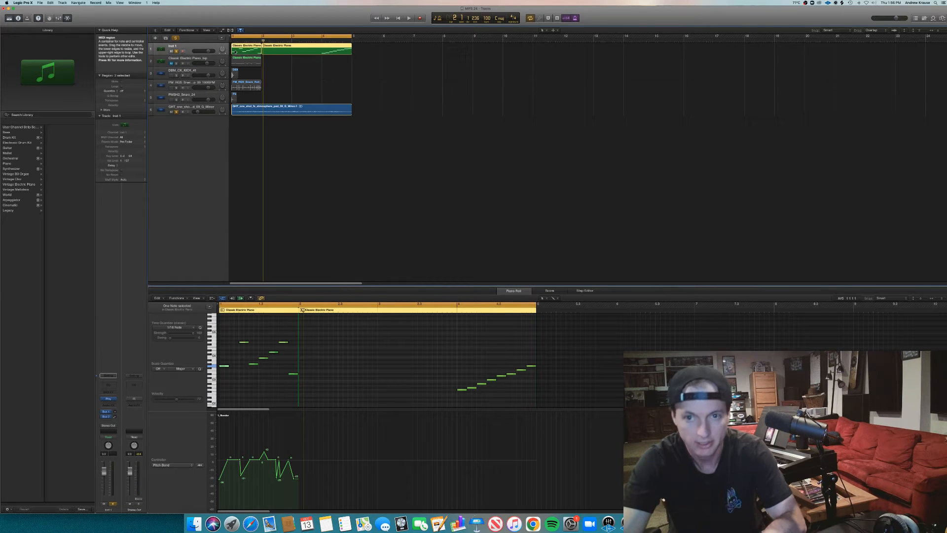
Make the pitch bend dips at beats 2 and 4 shallower, flatten the end of bar 1 to zero, and audition it.
{"action": "left_click", "coordinate": [242, 475]}
{"action": "left_click_drag", "start_coordinate": [241, 464], "coordinate": [241, 465]}
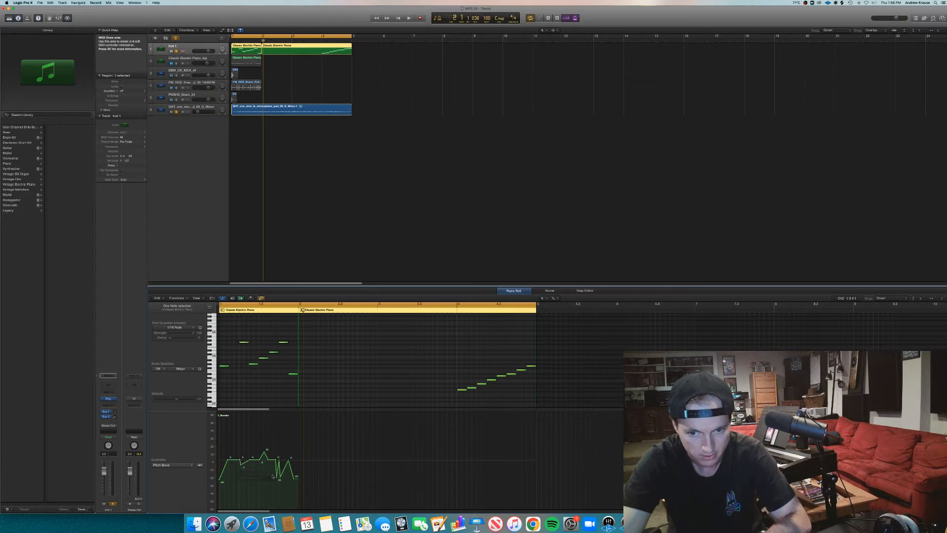
{"action": "left_click", "coordinate": [277, 477]}
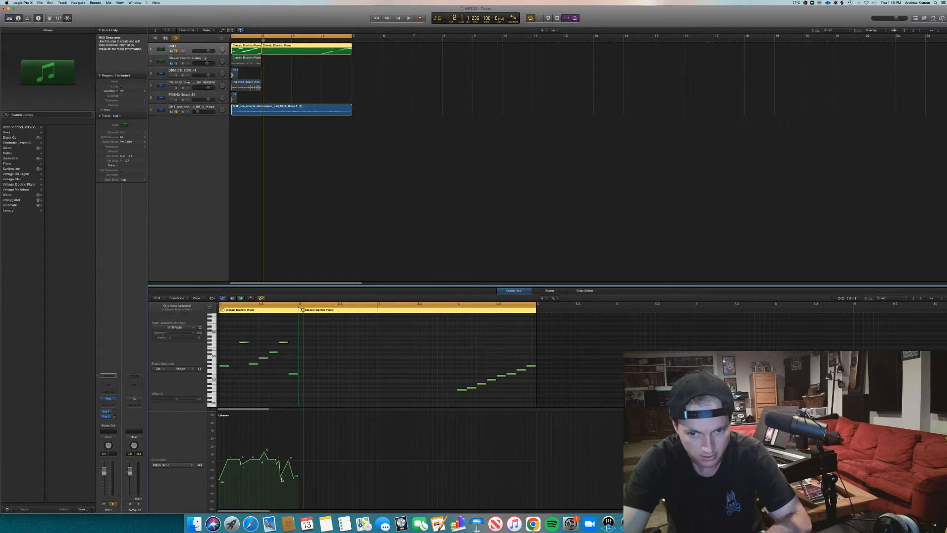
{"action": "left_click", "coordinate": [280, 473]}
{"action": "left_click", "coordinate": [282, 462]}
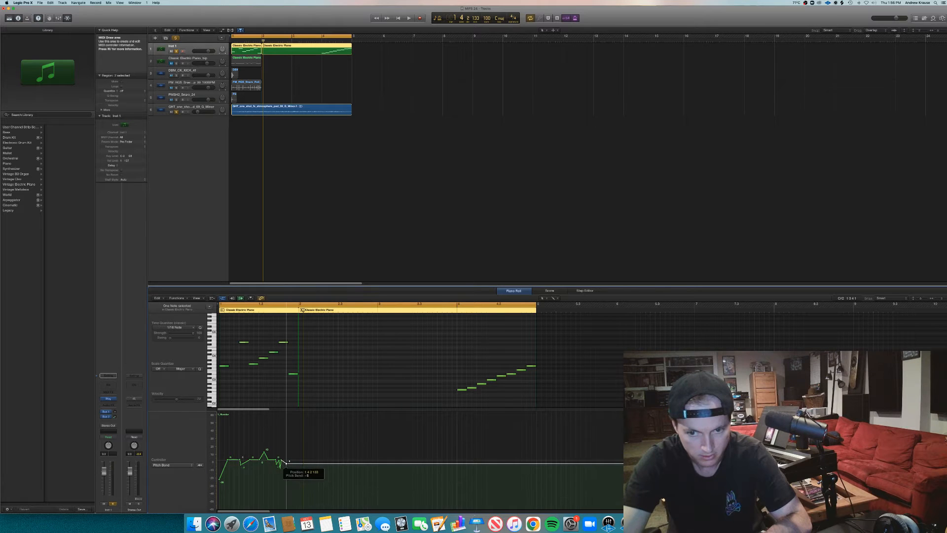
{"action": "left_click", "coordinate": [286, 460]}
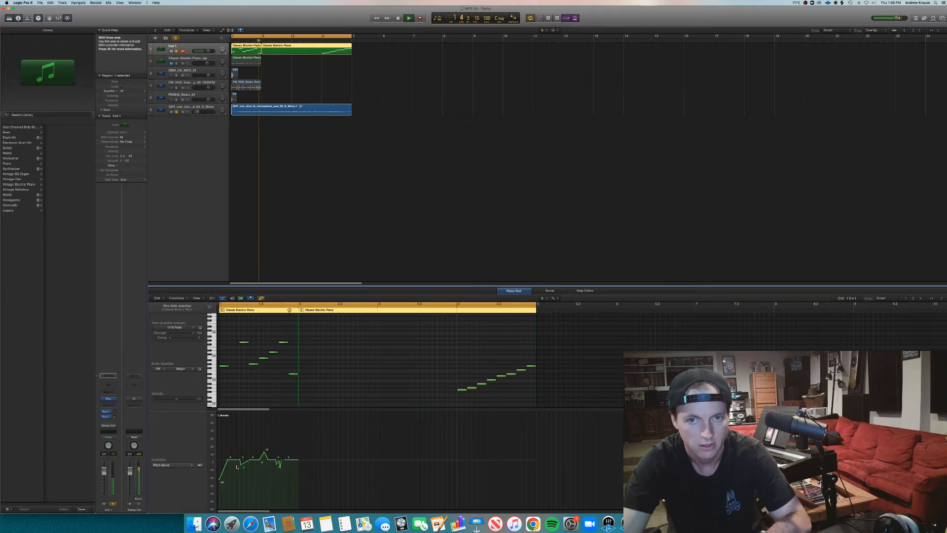
{"action": "key", "text": "space"}
Bounce the revised bar 1 region in place to a new track, solo it in place of Inst 1, and play it.
{"action": "left_click", "coordinate": [255, 53]}
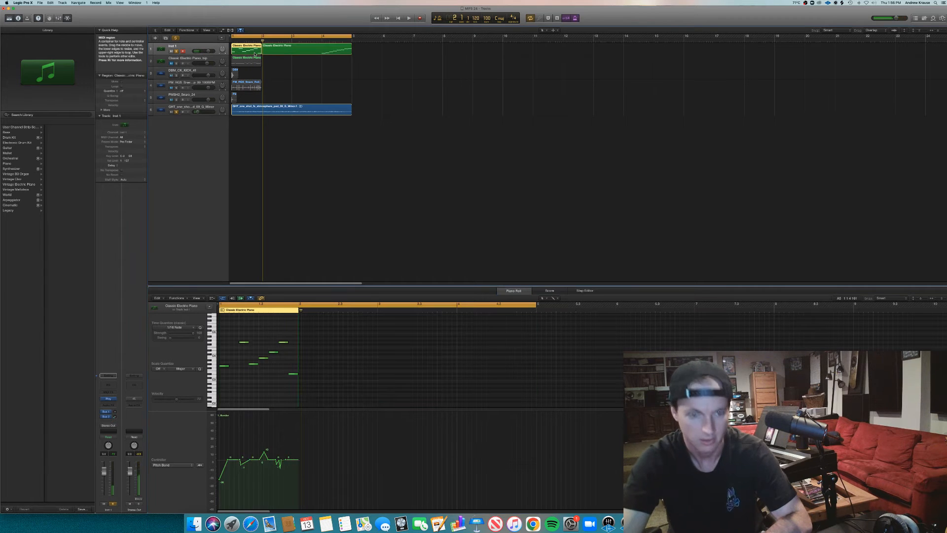
{"action": "key", "text": "ctrl+b"}
{"action": "key", "text": "Return"}
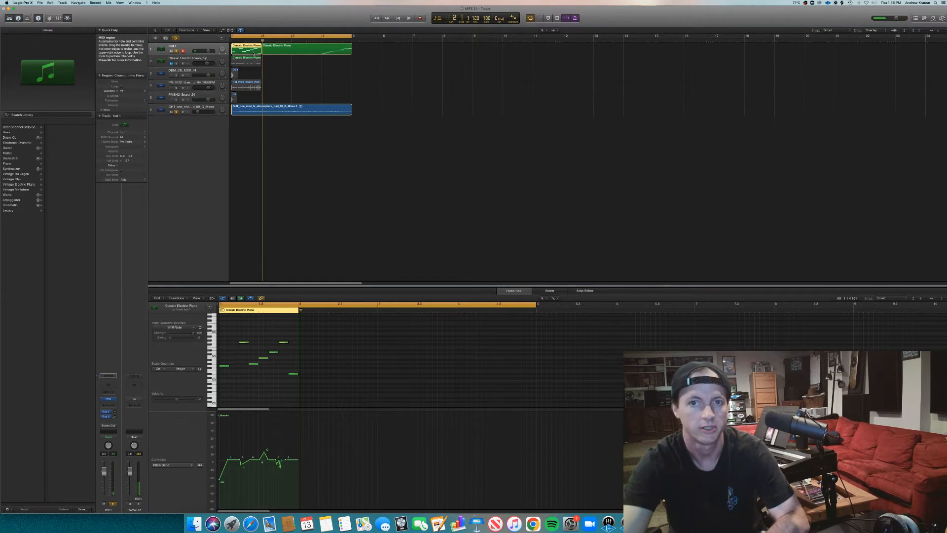
{"action": "left_click", "coordinate": [176, 63]}
{"action": "left_click", "coordinate": [176, 51]}
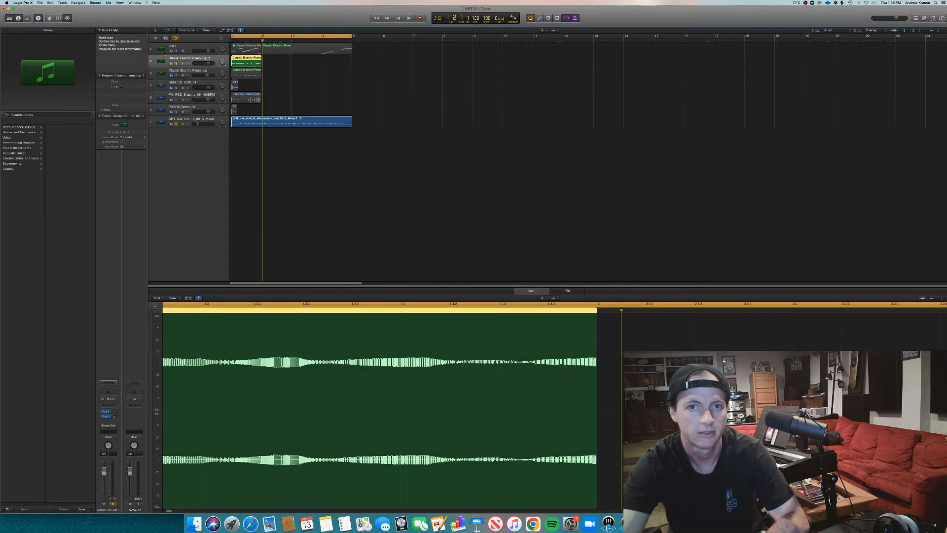
{"action": "key", "text": "space"}
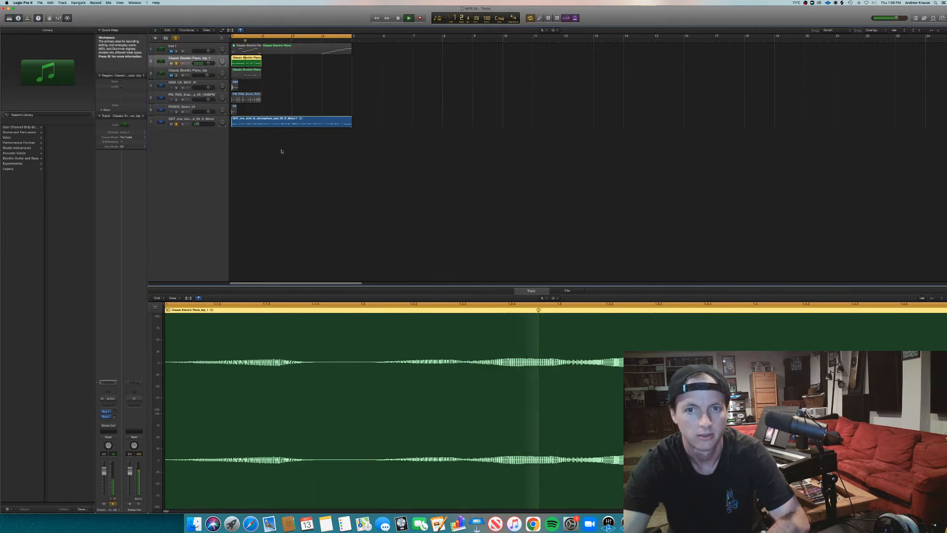
{"action": "key", "text": "space"}
Repeat the new bounced melody region through bar 4, listen back, and split the bar 2 copy at beat 3.
{"action": "left_click_drag", "start_coordinate": [251, 64], "coordinate": [306, 67]}
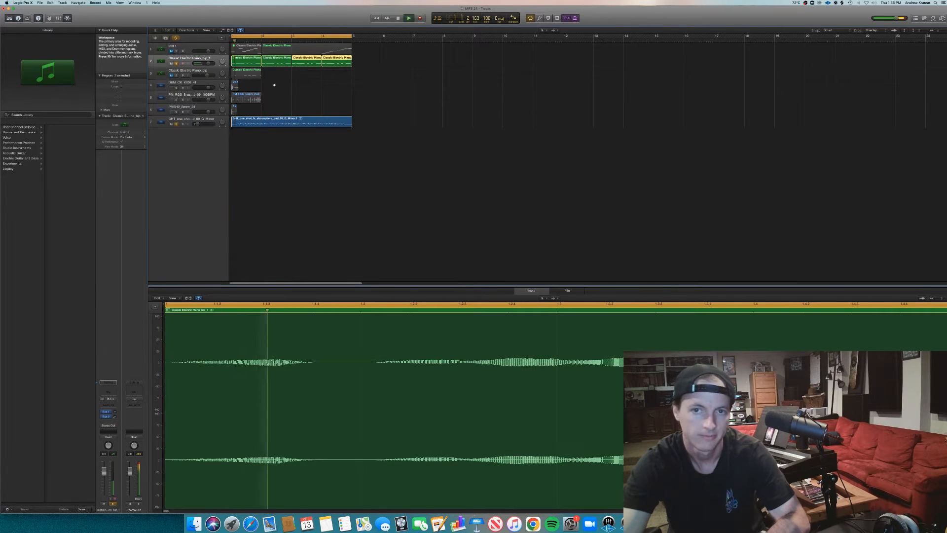
{"action": "key", "text": "space"}
{"action": "key", "text": "super+Right"}
{"action": "scroll", "coordinate": [274, 88], "scroll_direction": "left", "scroll_amount": 3}
{"action": "left_click", "coordinate": [274, 87]}
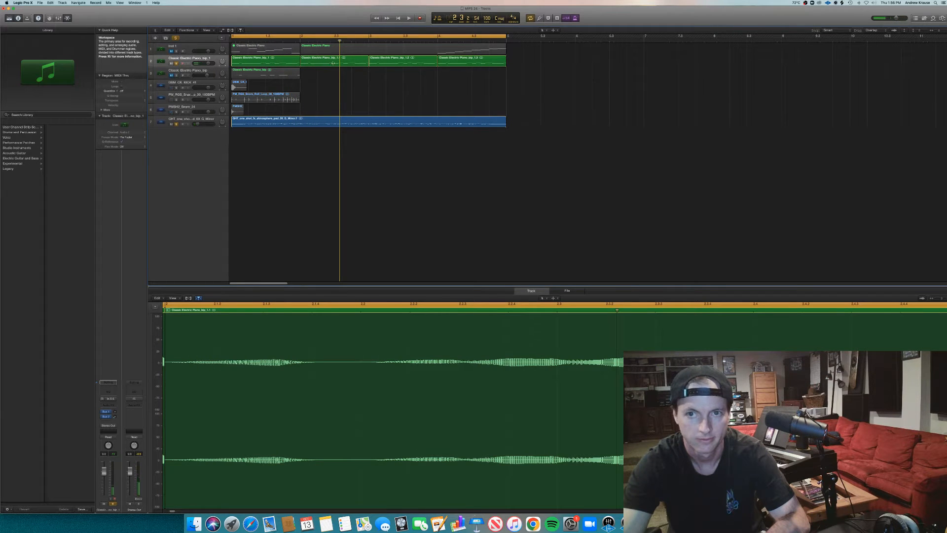
{"action": "double_click", "coordinate": [334, 63], "text": "super"}
Try to shift the first half of the bar 2 melody copy slightly later, then undo the region edits.
{"action": "left_click_drag", "start_coordinate": [319, 66], "coordinate": [332, 65]}
{"action": "key", "text": "space"}
{"action": "left_click", "coordinate": [332, 66]}
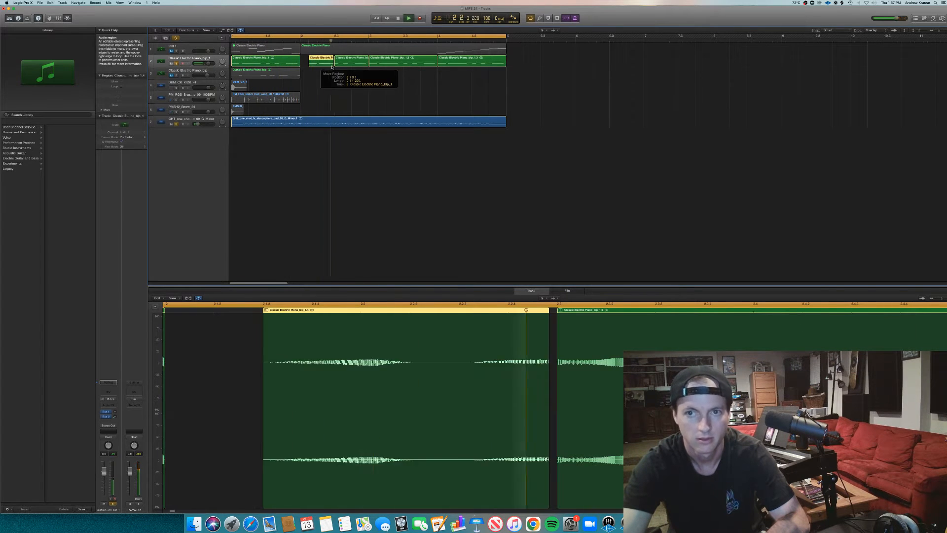
{"action": "key", "text": "super+z"}
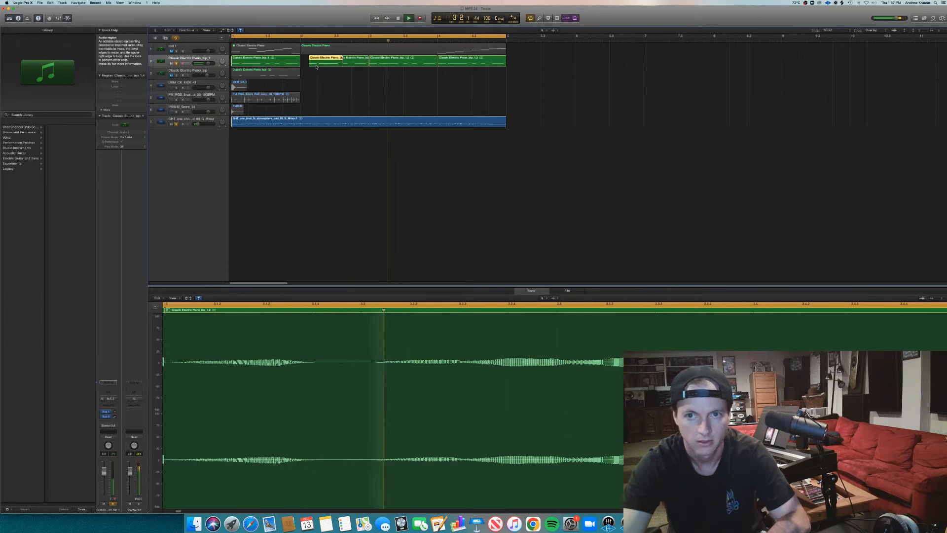
{"action": "key", "text": "super+z"}
Split the first half of the bar 2 melody copy at beat 2 and cut away its opening half beat.
{"action": "double_click", "coordinate": [318, 65], "text": "super"}
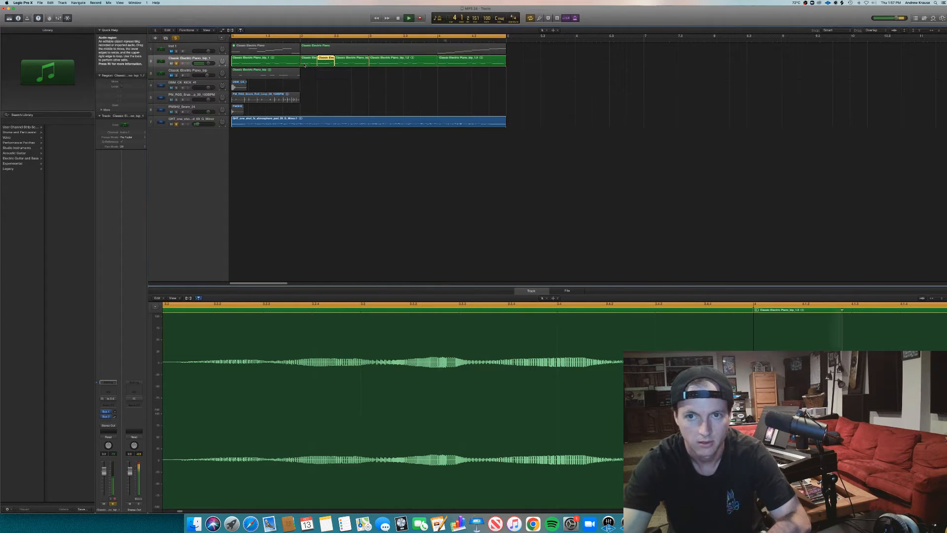
{"action": "left_click", "coordinate": [305, 65]}
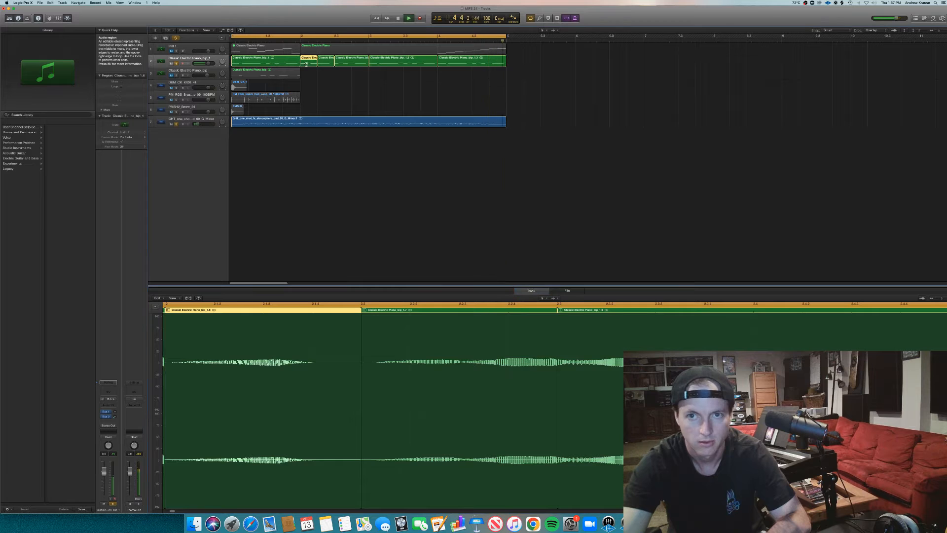
{"action": "left_click_drag", "start_coordinate": [310, 64], "coordinate": [309, 64]}
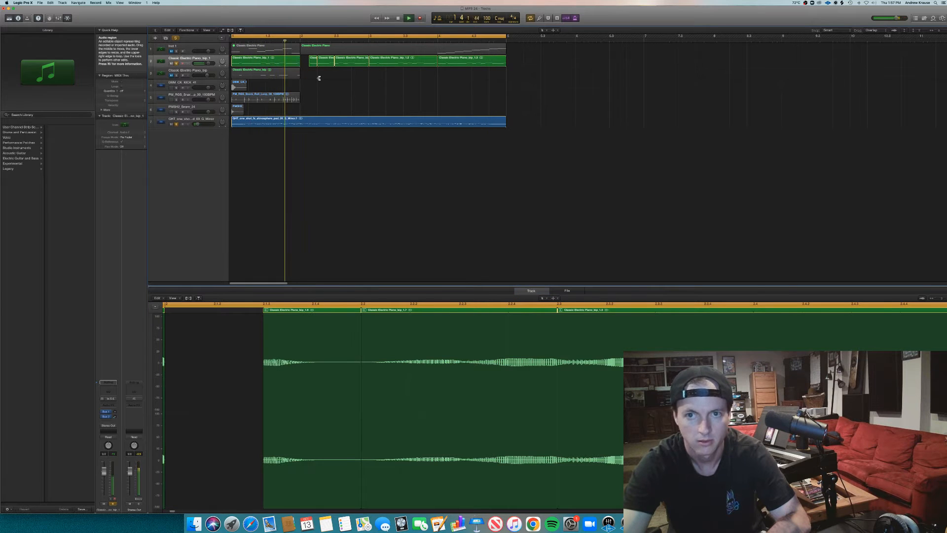
{"action": "key", "text": "space"}
{"action": "key", "text": "Return"}
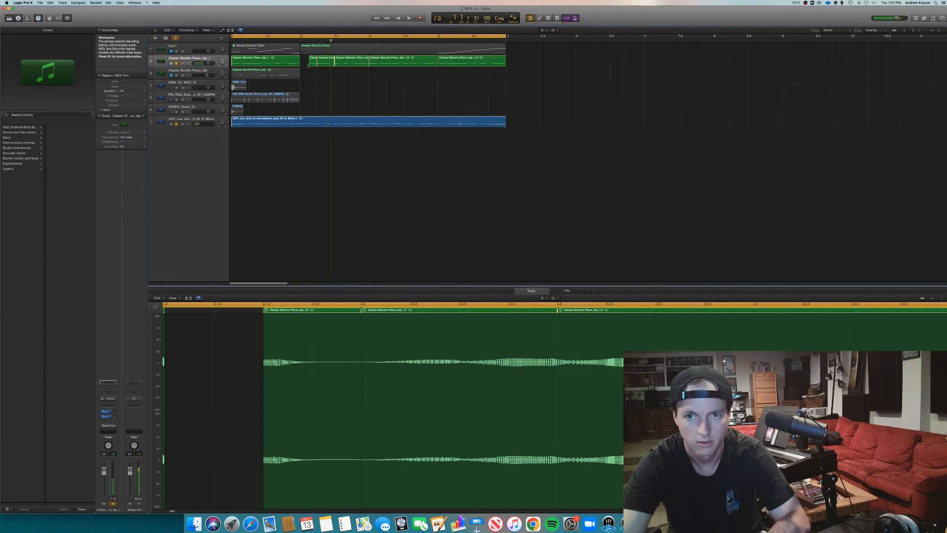
During playback, cut the opening half beat from the bar 4 melody copy and fade out the end of the bar 3 copy.
{"action": "key", "text": "space"}
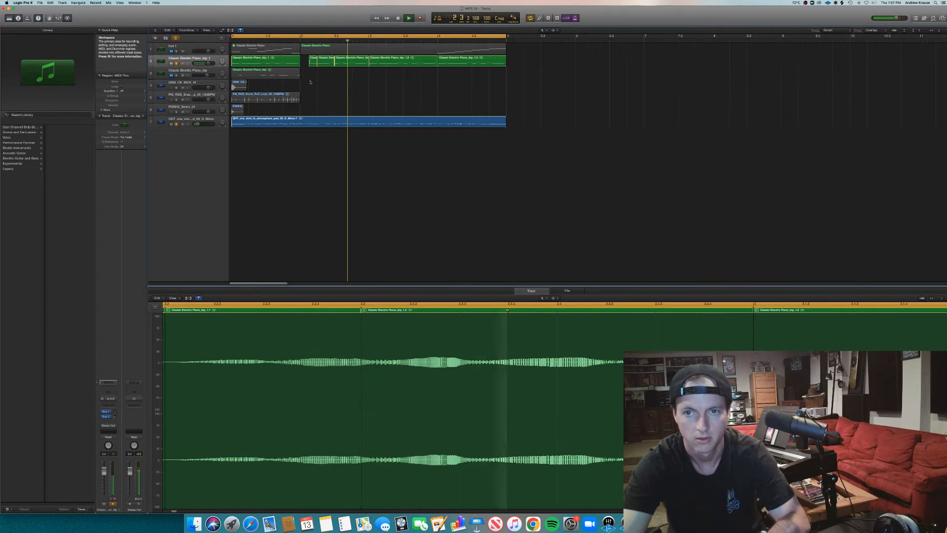
{"action": "key", "text": "Return"}
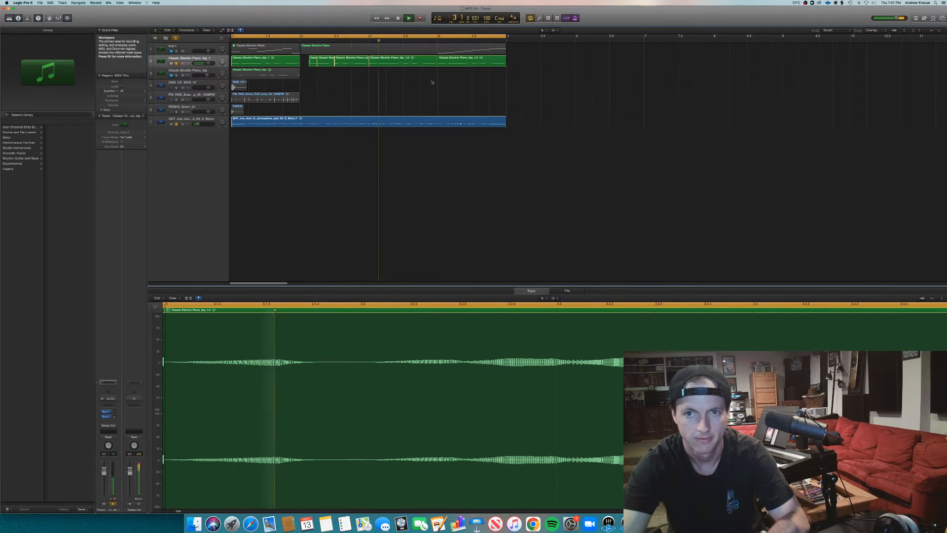
{"action": "mouse_move", "coordinate": [446, 63]}
{"action": "left_mouse_down"}
{"action": "mouse_move", "coordinate": [455, 66]}
{"action": "mouse_move", "coordinate": [438, 63]}
{"action": "mouse_move", "coordinate": [447, 64]}
{"action": "left_mouse_up"}
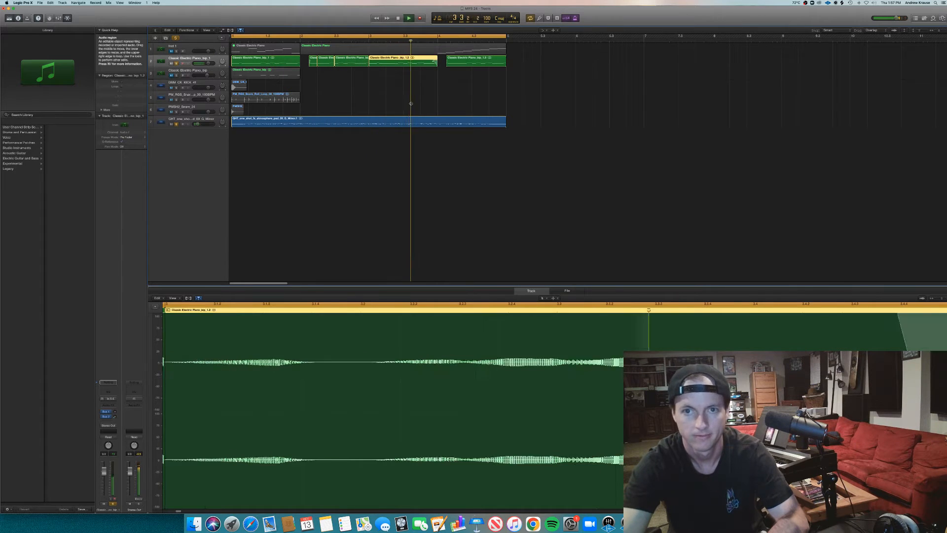
Solo the kick and snare tracks along with the melody and pad, and move the snare hit to beat 2 of bar 1.
{"action": "left_click", "coordinate": [324, 120]}
{"action": "left_click", "coordinate": [176, 88]}
{"action": "left_click", "coordinate": [276, 88]}
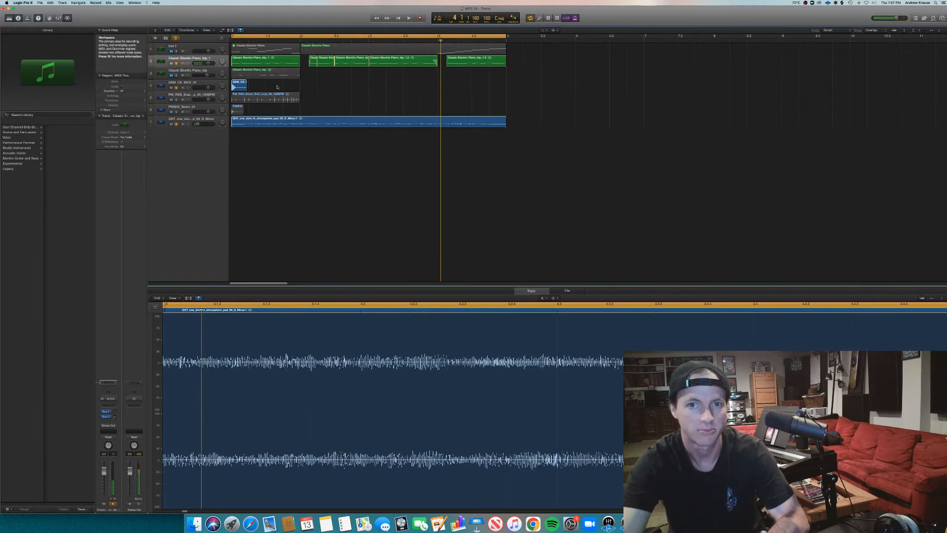
{"action": "left_click", "coordinate": [238, 109]}
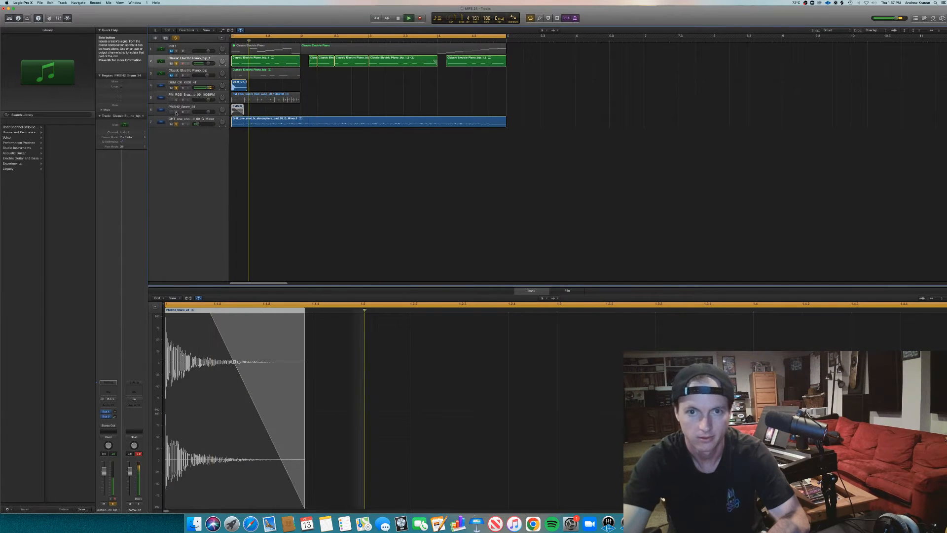
{"action": "left_click_drag", "start_coordinate": [238, 113], "coordinate": [273, 114]}
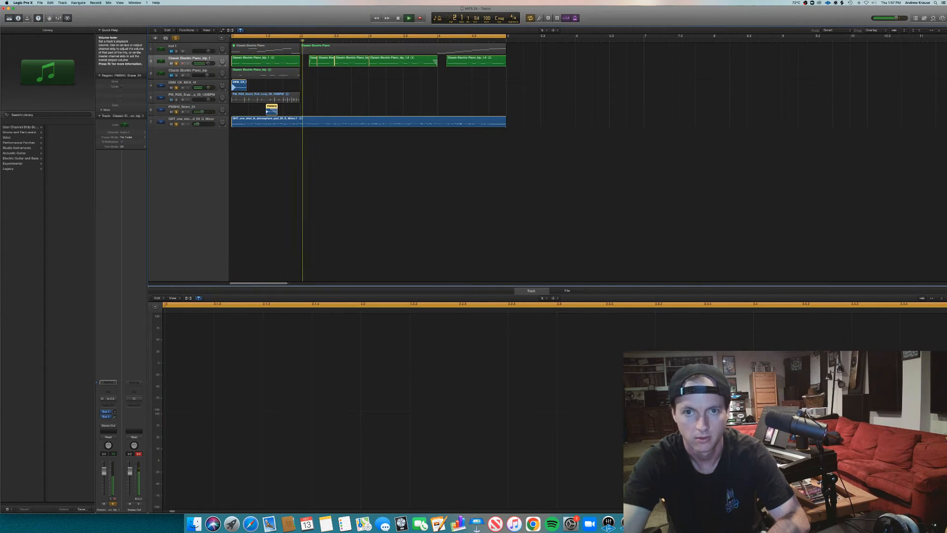
{"action": "key", "text": "space"}
{"action": "left_click_drag", "start_coordinate": [274, 114], "coordinate": [257, 113]}
{"action": "key", "text": "space"}
Copy kicks to beat 1 and half a beat after beat 3, and snares to beats 2 and 4, through bar 4.
{"action": "left_click_drag", "start_coordinate": [208, 87], "coordinate": [378, 88]}
{"action": "key", "text": "space"}
{"action": "key", "text": "space"}
{"action": "left_click", "coordinate": [257, 109]}
{"action": "key", "text": "space"}
{"action": "key", "text": "space"}
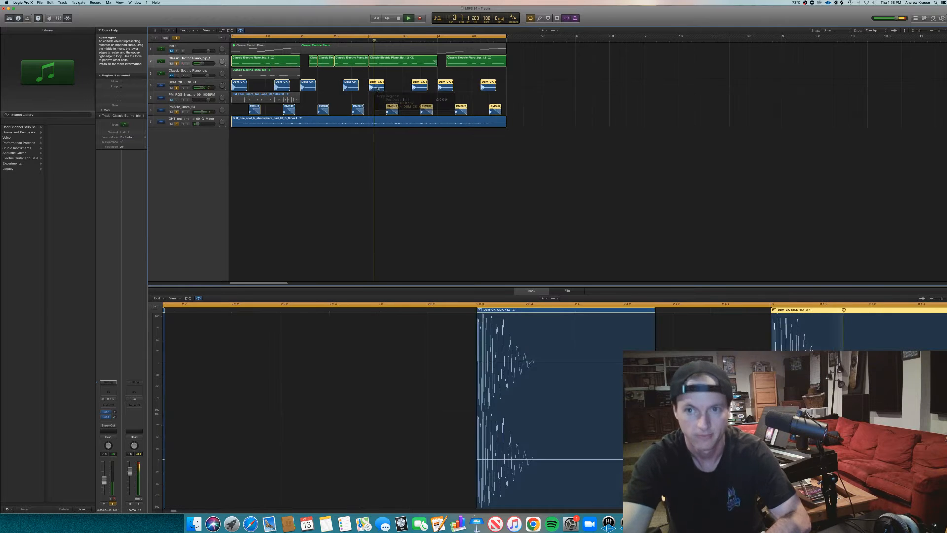
Raise the bounced melody track's volume slightly and solo the snare roll loop track with the others.
{"action": "left_click_drag", "start_coordinate": [200, 63], "coordinate": [205, 64]}
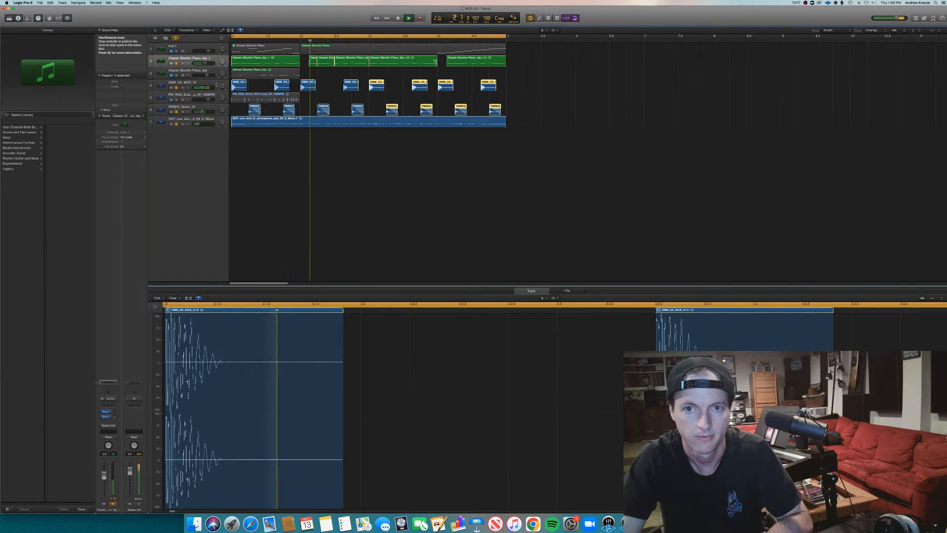
{"action": "left_click", "coordinate": [177, 100]}
{"action": "key", "text": "space"}
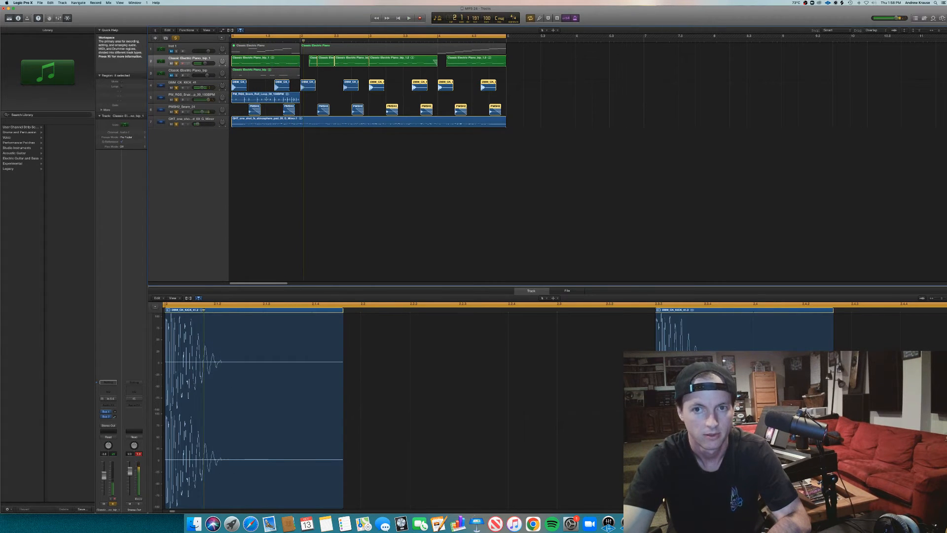
Chop the snare roll loop into one-beat pieces and place them on beats 2 and 4 of bar 1 and beat 4 of bar 2.
{"action": "left_click_drag", "start_coordinate": [300, 99], "coordinate": [360, 102]}
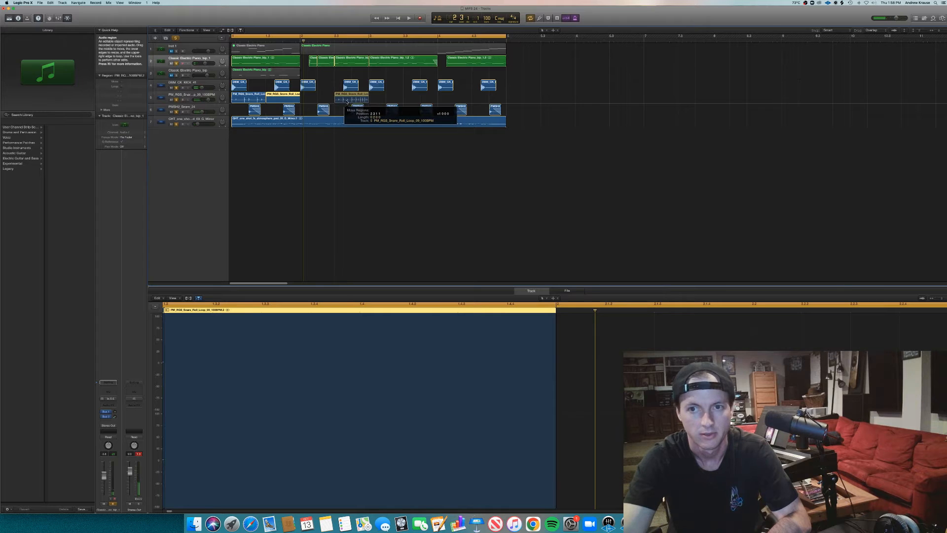
{"action": "left_click_drag", "start_coordinate": [347, 101], "coordinate": [353, 101]}
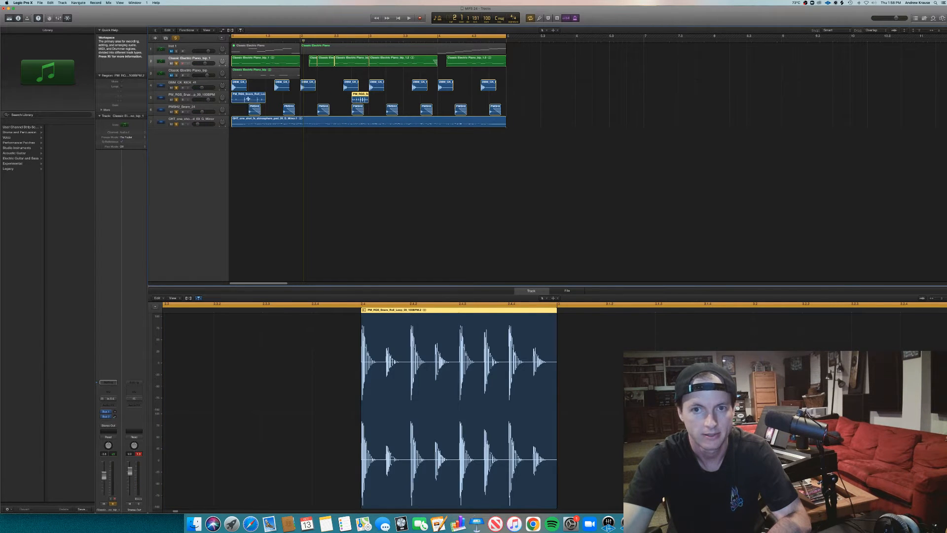
{"action": "left_click", "coordinate": [248, 99]}
{"action": "key", "text": "space"}
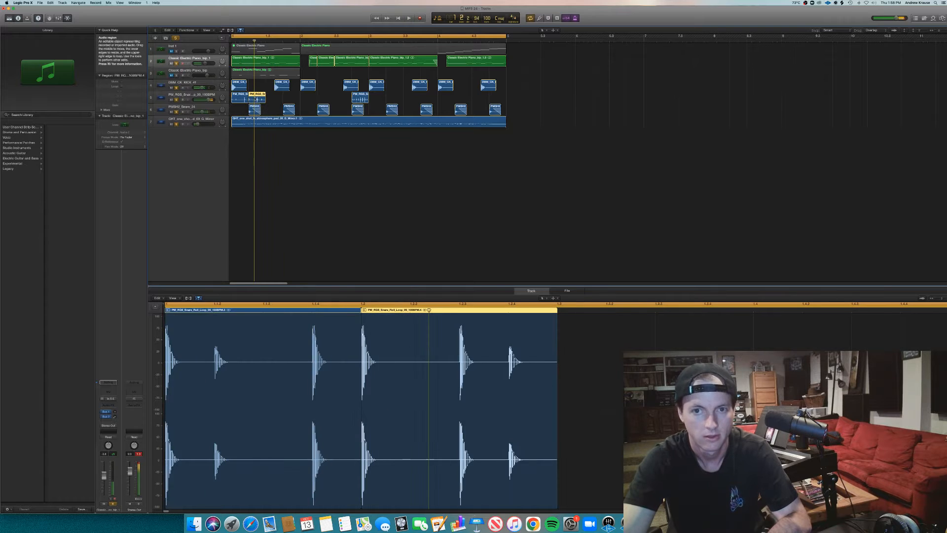
{"action": "mouse_move", "coordinate": [256, 100]}
{"action": "left_mouse_down"}
{"action": "mouse_move", "coordinate": [291, 101]}
{"action": "mouse_move", "coordinate": [257, 101]}
{"action": "left_mouse_up"}
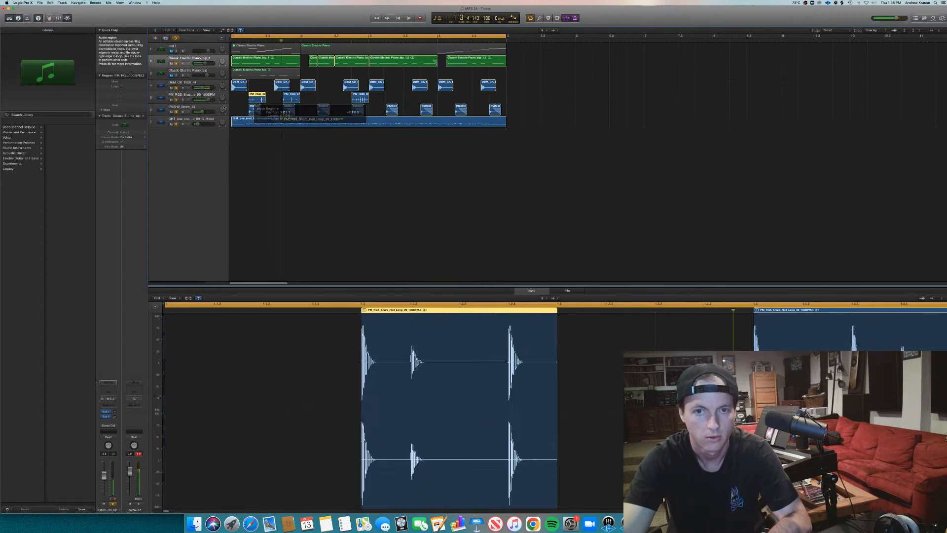
Lower the snare roll track's volume, copy its beat 2 piece to beat 2 of bar 2, and repeat the two-bar pattern over bars 3 and 4.
{"action": "left_click", "coordinate": [202, 99]}
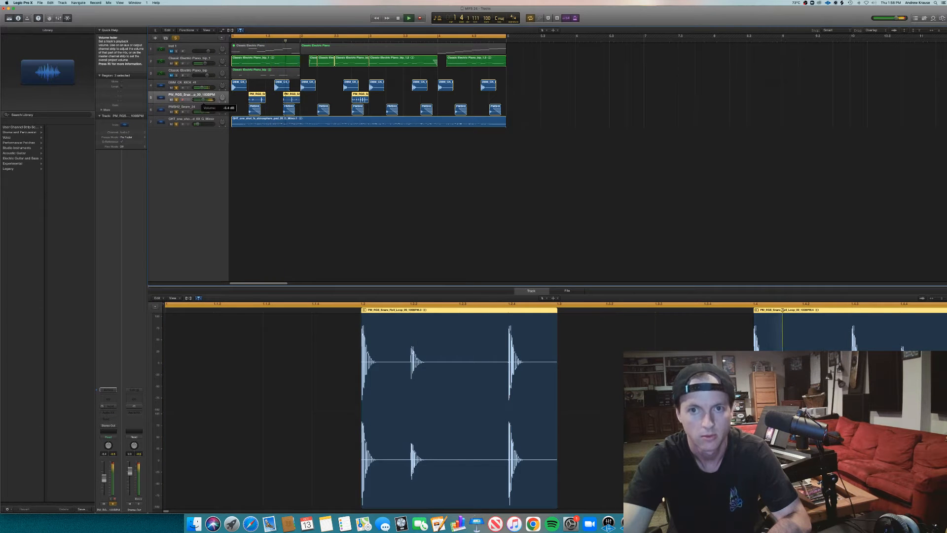
{"action": "left_click_drag", "start_coordinate": [203, 100], "coordinate": [202, 100]}
{"action": "left_click", "coordinate": [271, 100]}
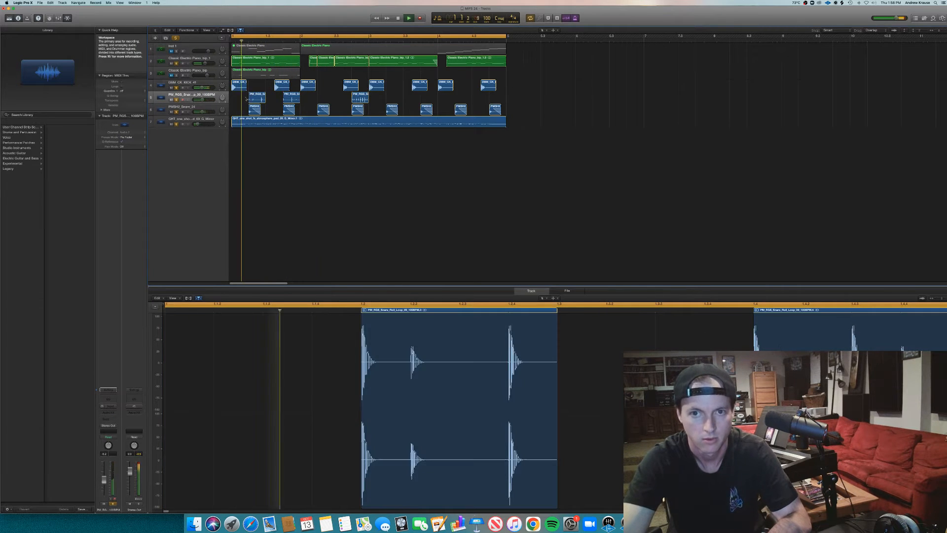
{"action": "left_click_drag", "start_coordinate": [262, 101], "coordinate": [327, 104]}
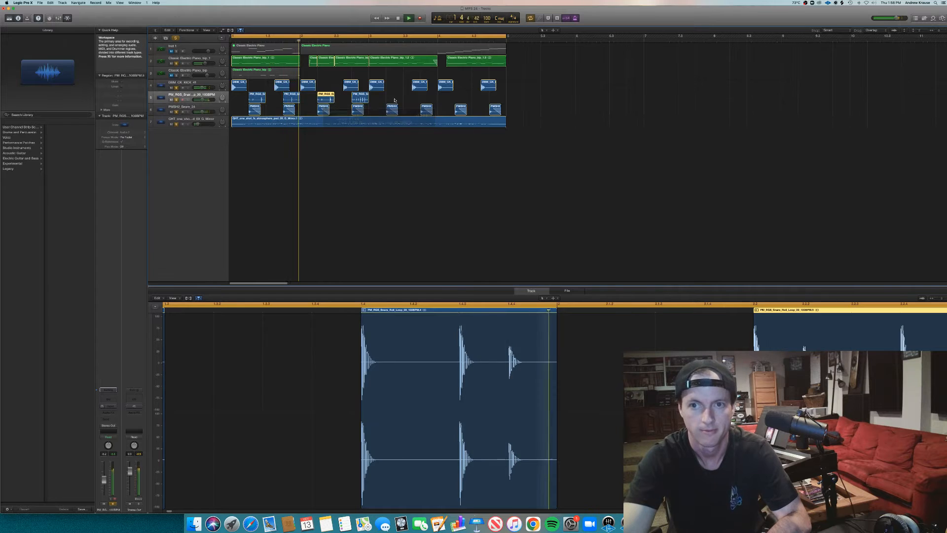
{"action": "mouse_move", "coordinate": [395, 99]}
{"action": "left_mouse_down"}
{"action": "mouse_move", "coordinate": [249, 101]}
{"action": "mouse_move", "coordinate": [393, 102]}
{"action": "left_mouse_up"}
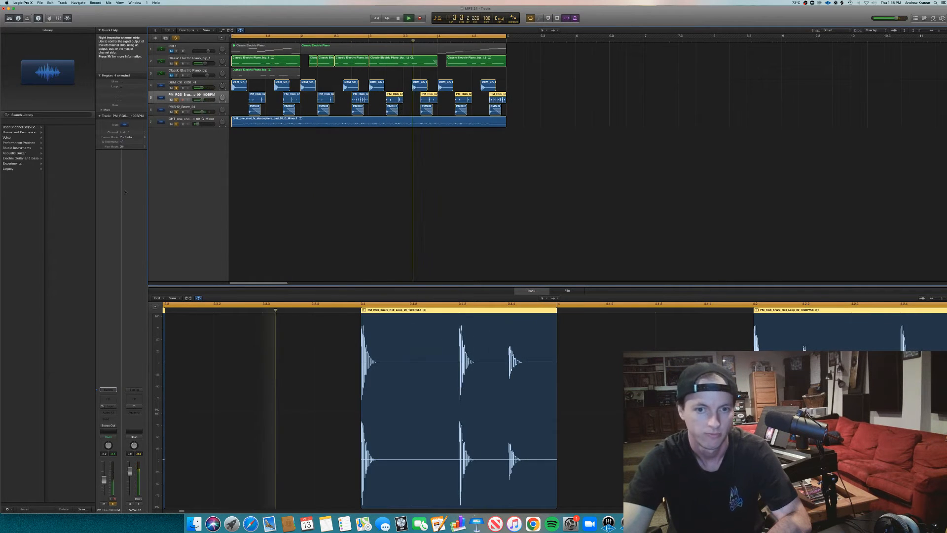
Add a Channel EQ to the snare roll track with a high cut filter, and raise the track's volume slightly.
{"action": "double_click", "coordinate": [110, 402]}
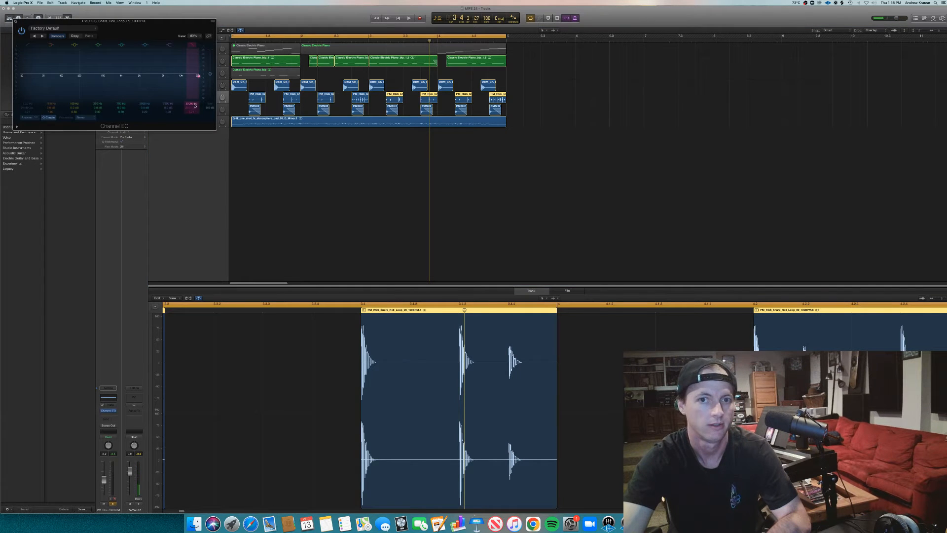
{"action": "key", "text": "space"}
{"action": "left_click_drag", "start_coordinate": [192, 104], "coordinate": [192, 105]}
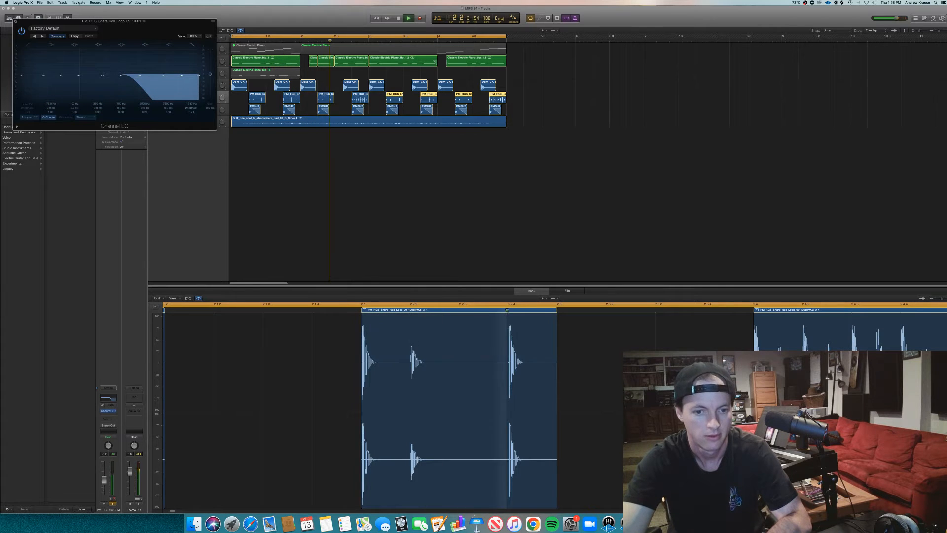
{"action": "left_click_drag", "start_coordinate": [105, 479], "coordinate": [106, 474]}
Insert Soundtoys Little AlterBoy on the snare roll track and lower its formant and pitch slightly.
{"action": "left_click", "coordinate": [107, 412]}
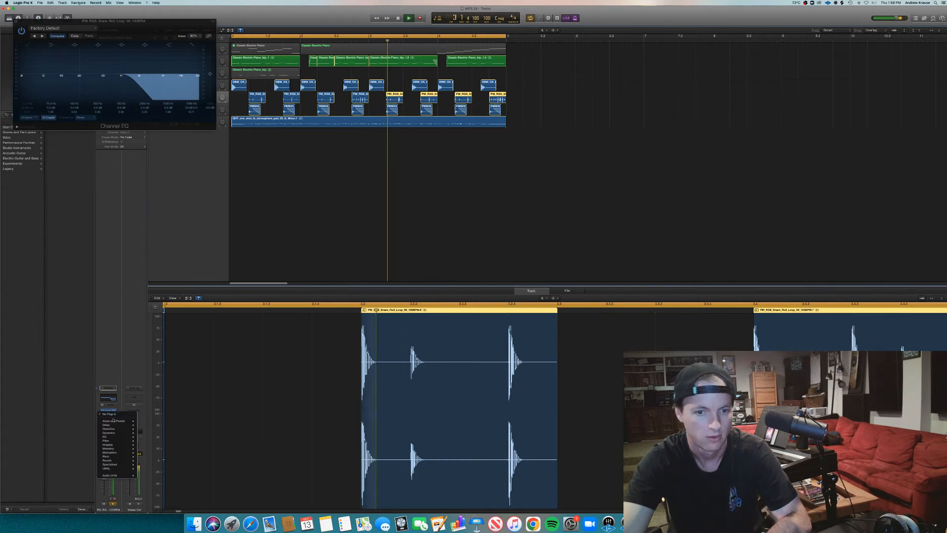
{"action": "mouse_move", "coordinate": [121, 476]}
{"action": "mouse_move", "coordinate": [153, 493]}
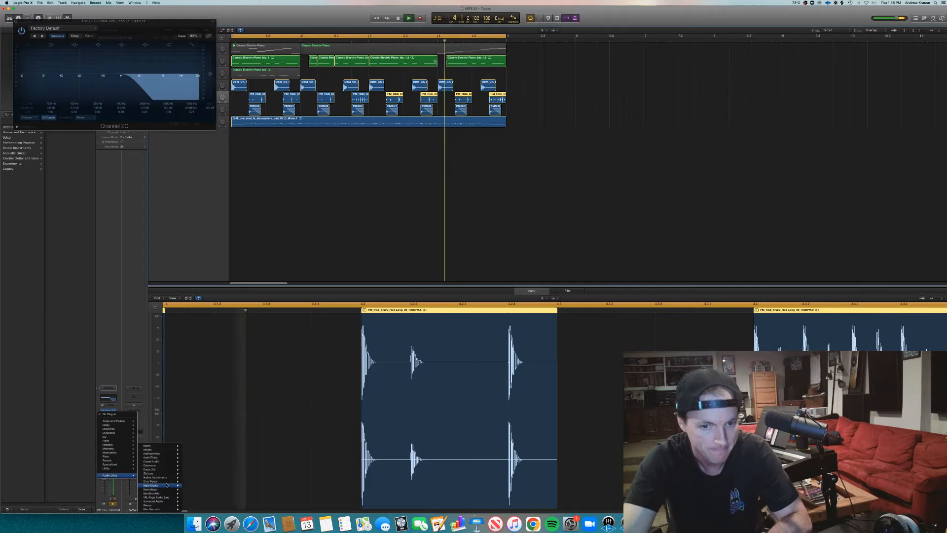
{"action": "mouse_move", "coordinate": [208, 492]}
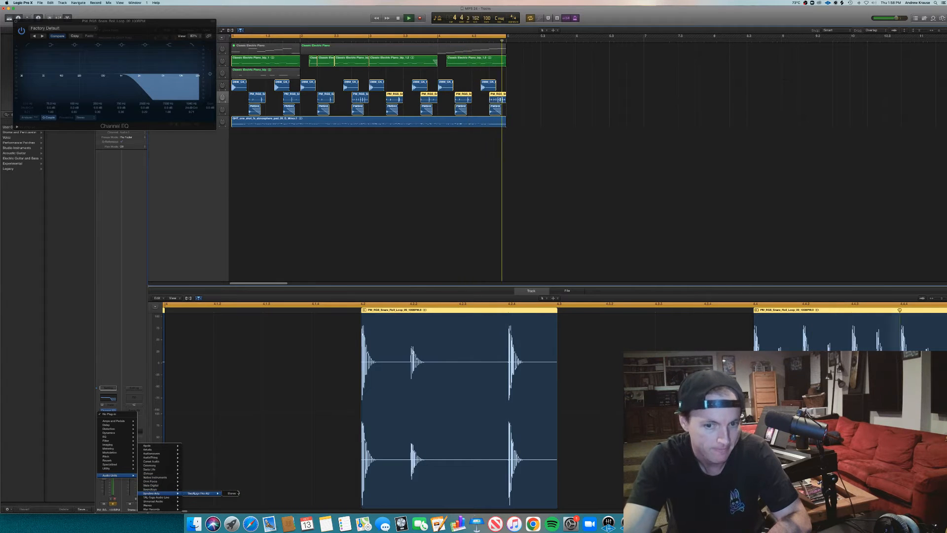
{"action": "left_click", "coordinate": [228, 489]}
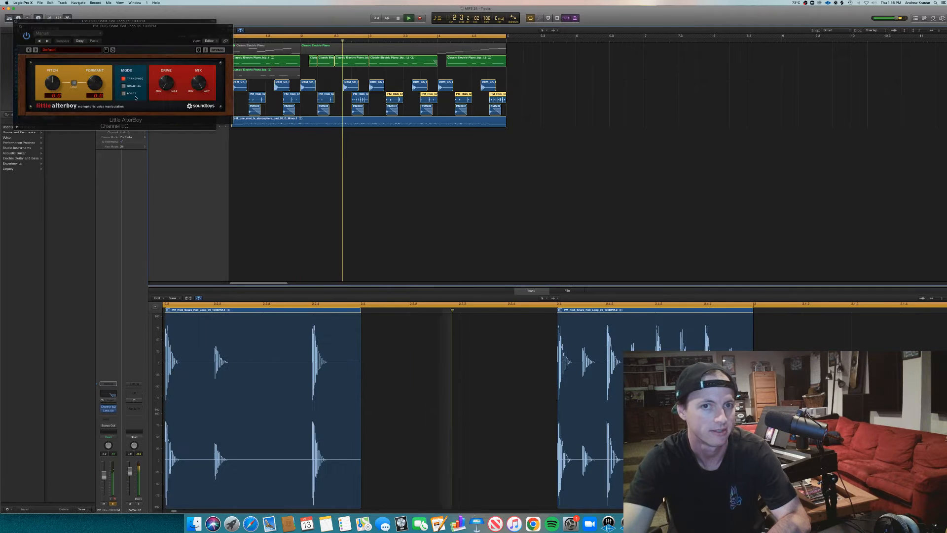
{"action": "left_click_drag", "start_coordinate": [93, 102], "coordinate": [92, 100]}
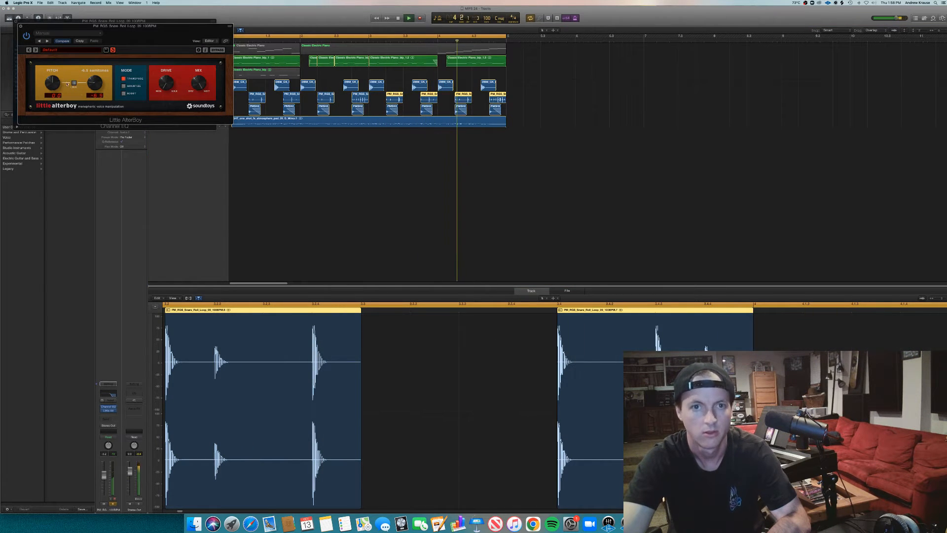
{"action": "left_click_drag", "start_coordinate": [51, 84], "coordinate": [51, 99]}
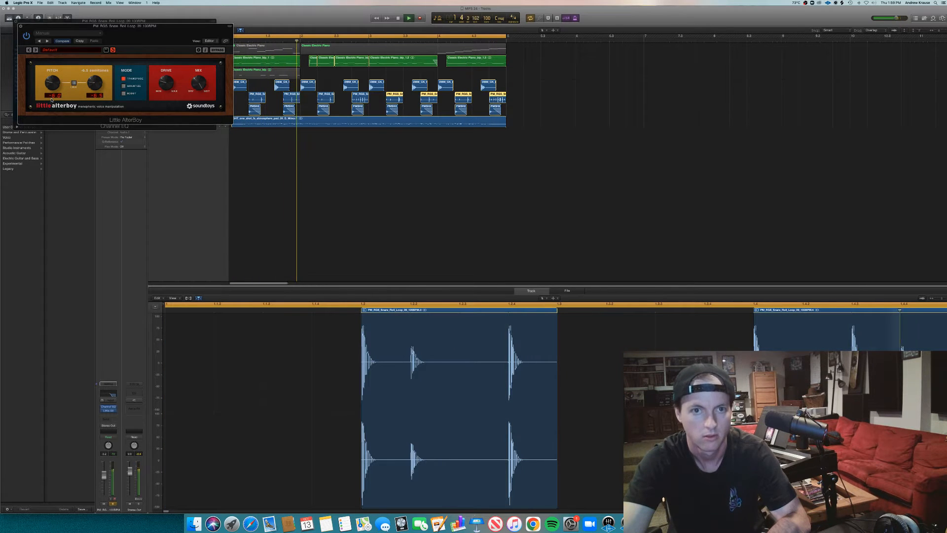
{"action": "left_click", "coordinate": [20, 26]}
{"action": "left_click", "coordinate": [17, 22]}
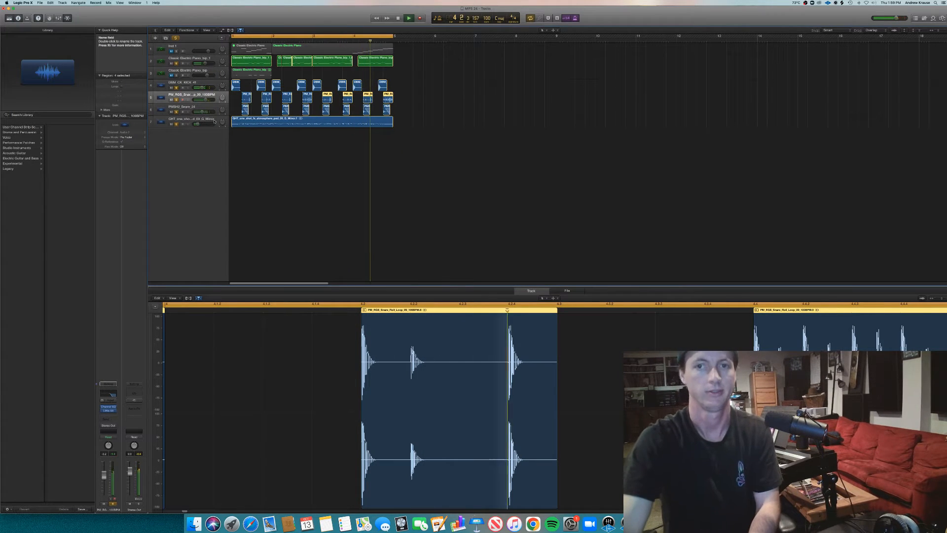
Switch to Splice, search the sample library for "hihat", and look through the results.
{"action": "left_click", "coordinate": [313, 151]}
{"action": "key", "text": "super+Left"}
{"action": "key", "text": "super+Left"}
{"action": "key", "text": "super+Left"}
{"action": "key", "text": "super+Left"}
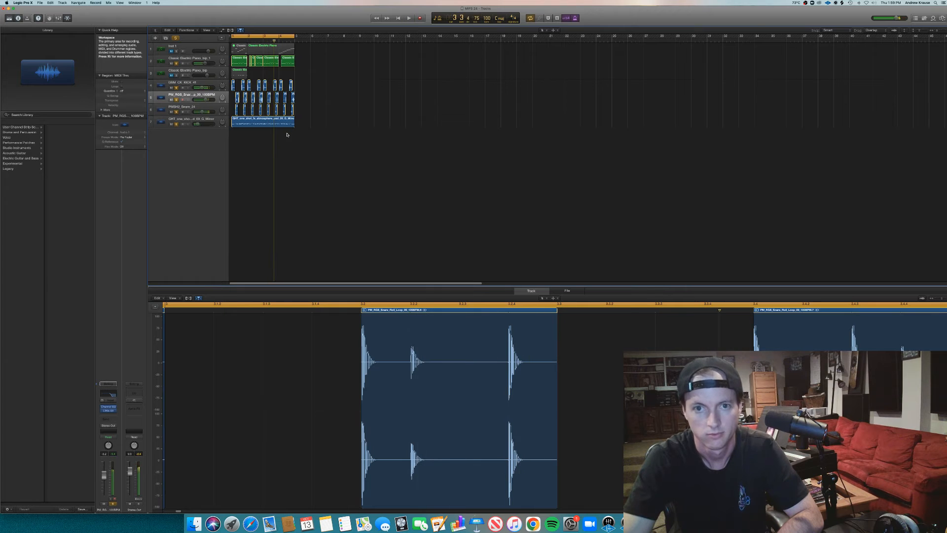
{"action": "key", "text": "super+Tab"}
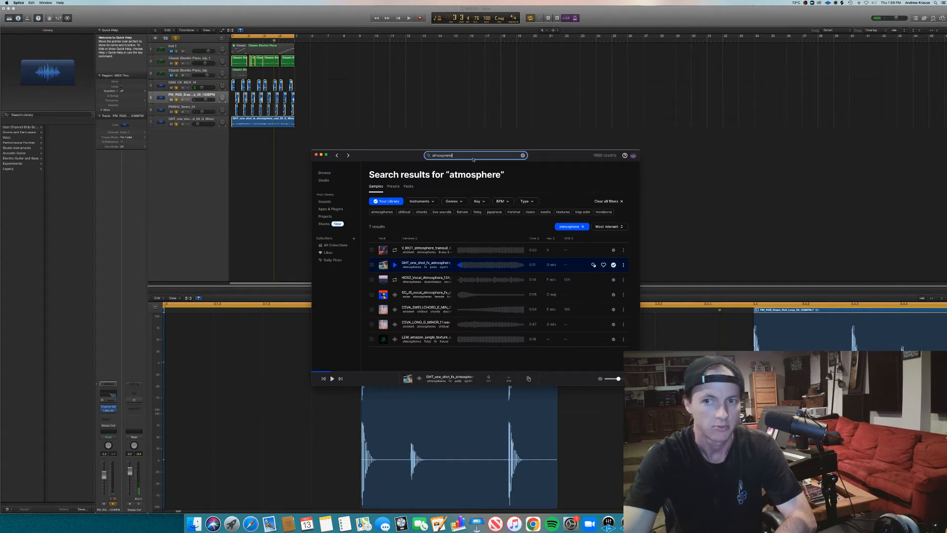
{"action": "type", "text": "hih"}
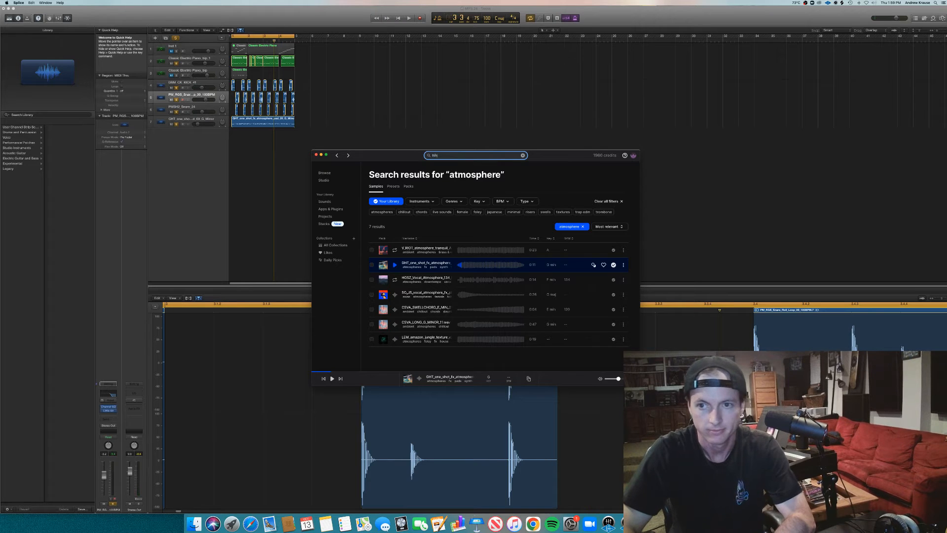
{"action": "type", "text": "at"}
{"action": "key", "text": "Return"}
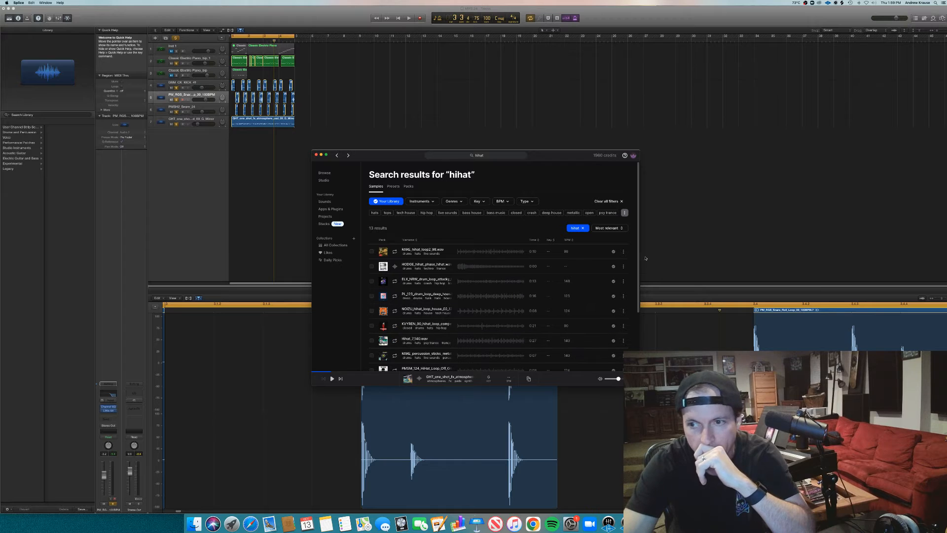
{"action": "left_click_drag", "start_coordinate": [638, 256], "coordinate": [636, 327]}
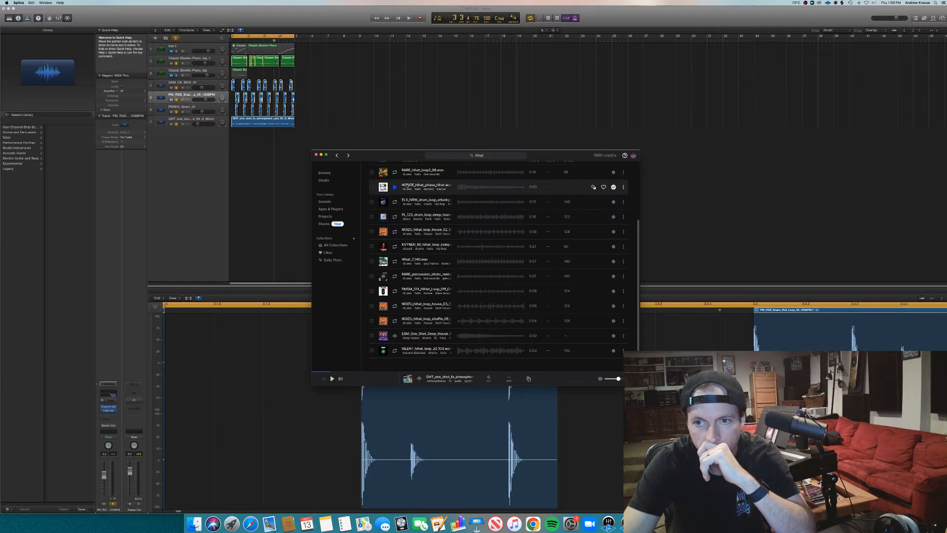
Place the HODGE hihat phase sample on a new track at the start of bar 1 and lower its volume.
{"action": "left_click_drag", "start_coordinate": [406, 186], "coordinate": [229, 178]}
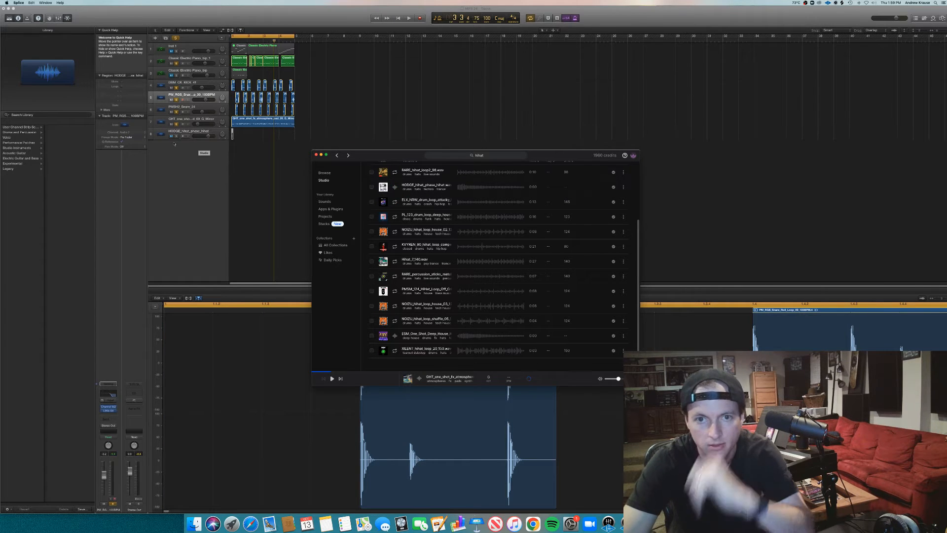
{"action": "left_click", "coordinate": [175, 144]}
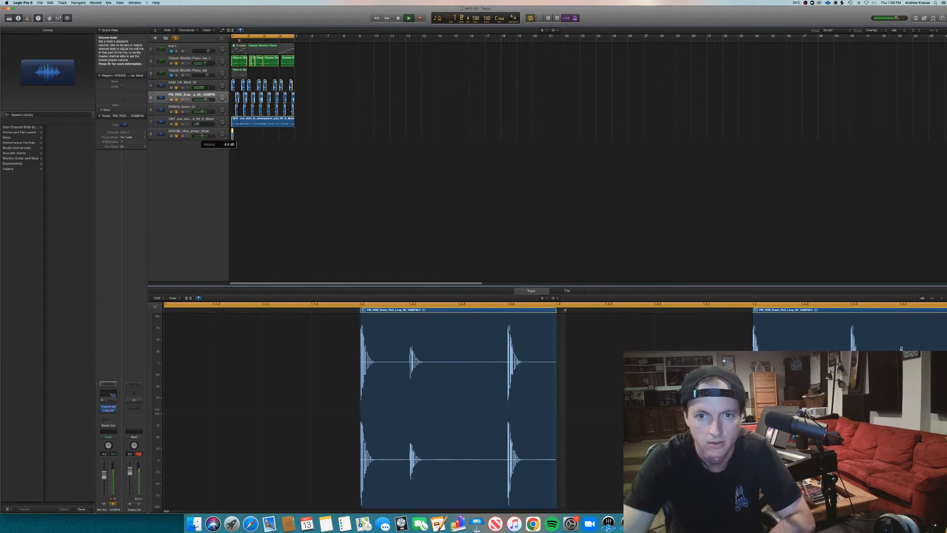
{"action": "key", "text": "super+Right"}
{"action": "key", "text": "super+Right"}
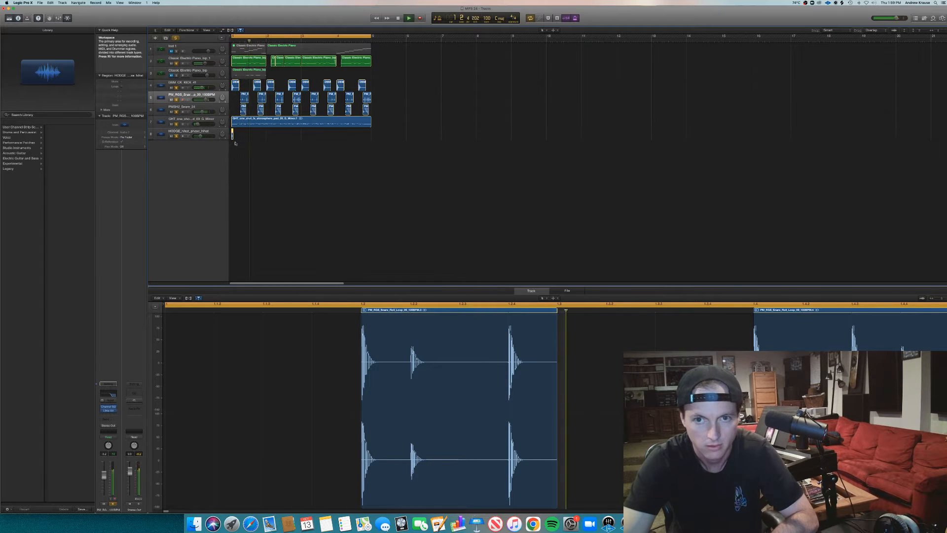
Repeat the hi-hat on every eighth note through bars 1 and 2, and lower the hi-hat track's volume further.
{"action": "key", "text": "super+Right"}
{"action": "key", "text": "super+Right"}
{"action": "mouse_move", "coordinate": [234, 133]}
{"action": "left_mouse_down"}
{"action": "mouse_move", "coordinate": [312, 144]}
{"action": "mouse_move", "coordinate": [232, 137]}
{"action": "mouse_move", "coordinate": [241, 138]}
{"action": "left_mouse_up"}
{"action": "key", "text": "super+Left"}
{"action": "key", "text": "space"}
{"action": "key", "text": "space"}
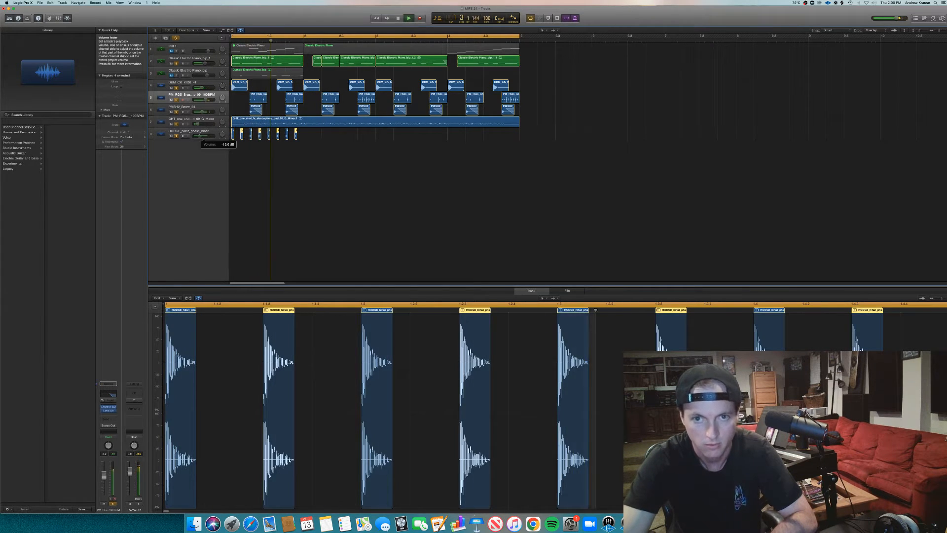
{"action": "left_click_drag", "start_coordinate": [339, 152], "coordinate": [306, 139]}
{"action": "key", "text": "space"}
{"action": "key", "text": "space"}
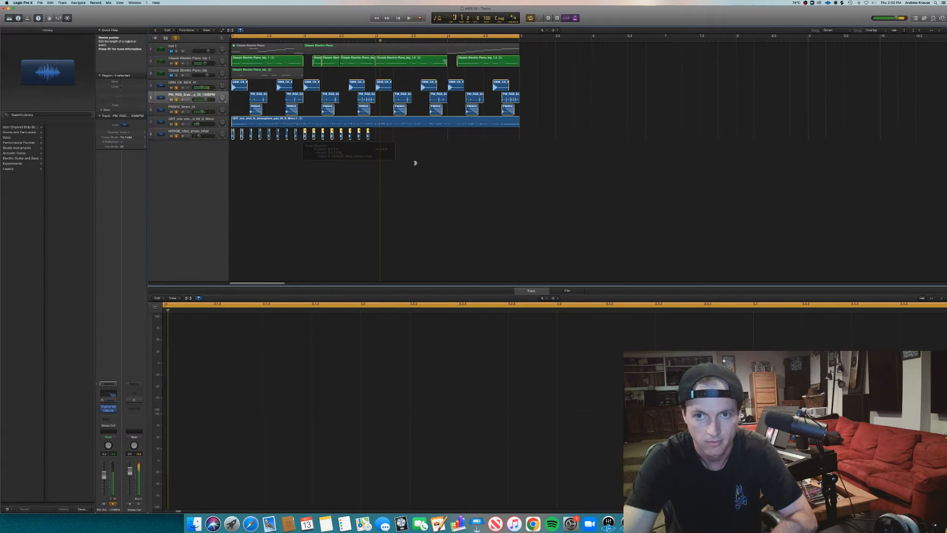
Continue the eighth-note hi-hats through bar 4, and copy all drum, pad and hi-hat regions of bars 1 to 4 to bars 5 to 8.
{"action": "left_click_drag", "start_coordinate": [423, 164], "coordinate": [313, 91]}
{"action": "key", "text": "super+Left"}
{"action": "key", "text": "super+Left"}
{"action": "key", "text": "super+Left"}
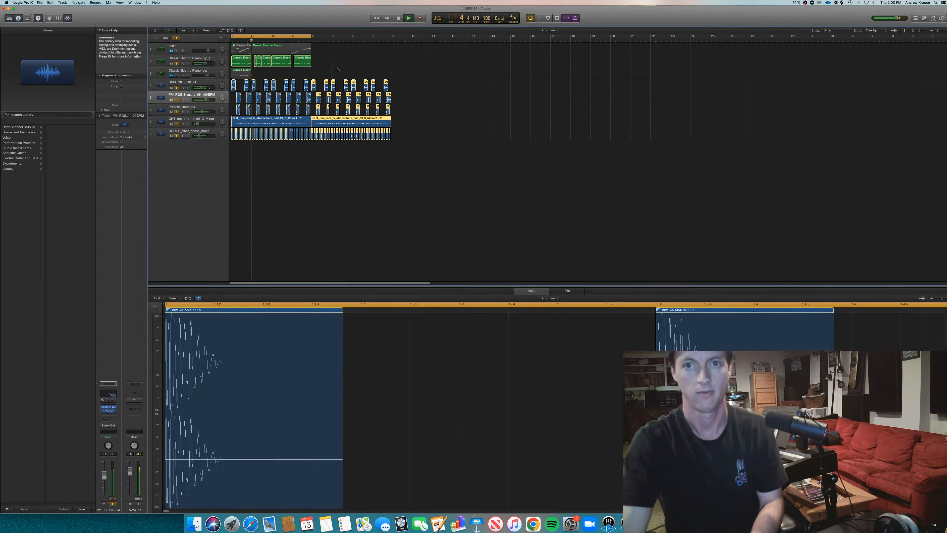
{"action": "left_click", "coordinate": [236, 149]}
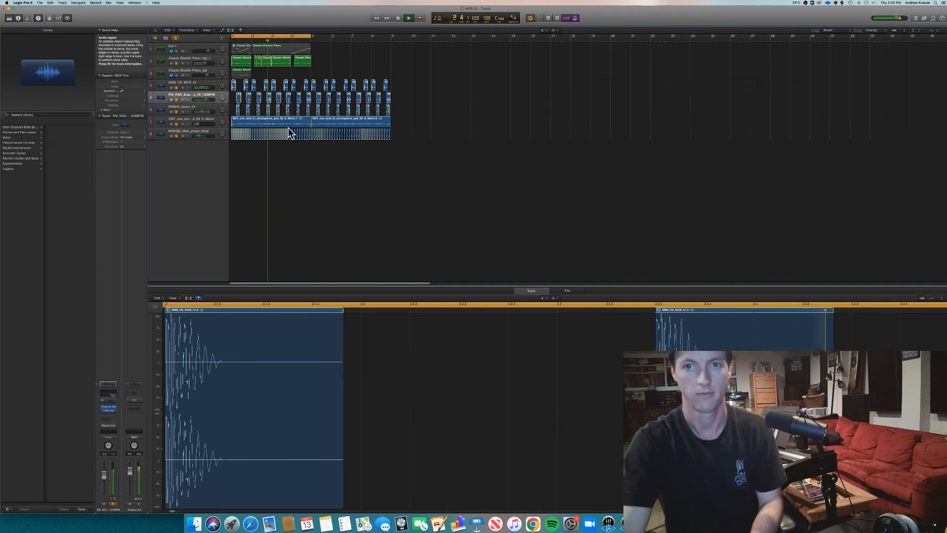
Duplicate the hi-hats of bars 5 to 8 a sixteenth note over to make a continuous sixteenth-note pattern.
{"action": "key", "text": "super+Right"}
{"action": "left_click_drag", "start_coordinate": [489, 161], "coordinate": [435, 152]}
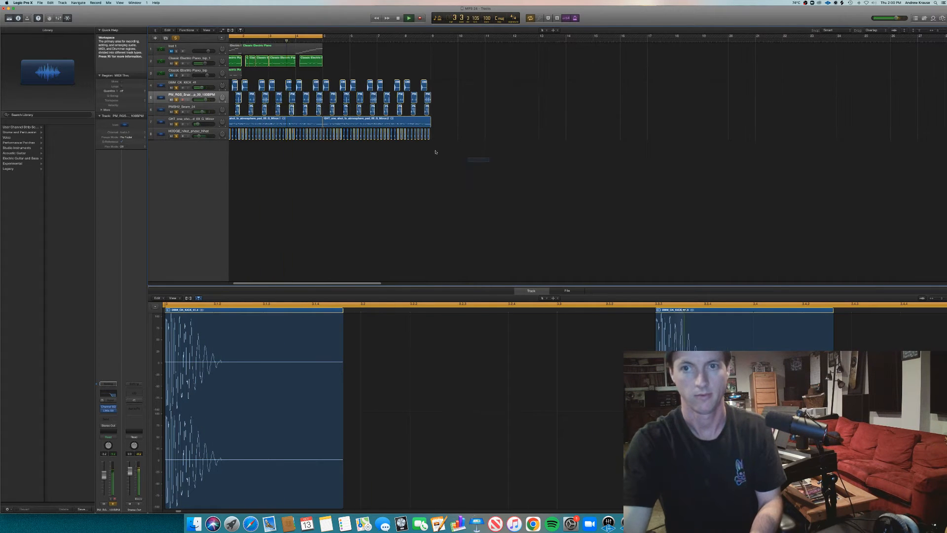
{"action": "left_click_drag", "start_coordinate": [324, 137], "coordinate": [330, 138]}
{"action": "key", "text": "super+Right"}
{"action": "key", "text": "super+Right"}
{"action": "key", "text": "super+Right"}
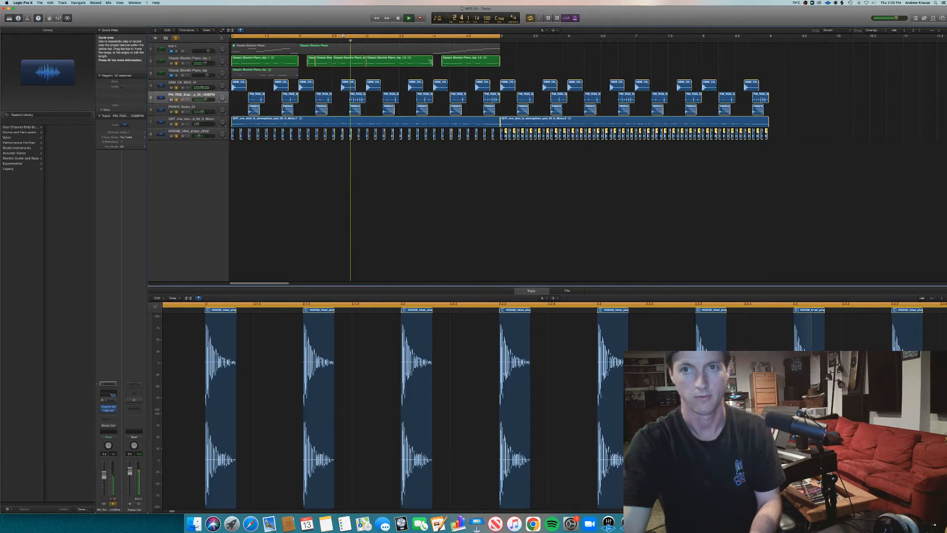
Turn off cycle playback, and turn the hi-hats on beats 3 and 4 of bar 6 into quick double hits using shortened, duplicated regions.
{"action": "left_click", "coordinate": [343, 36]}
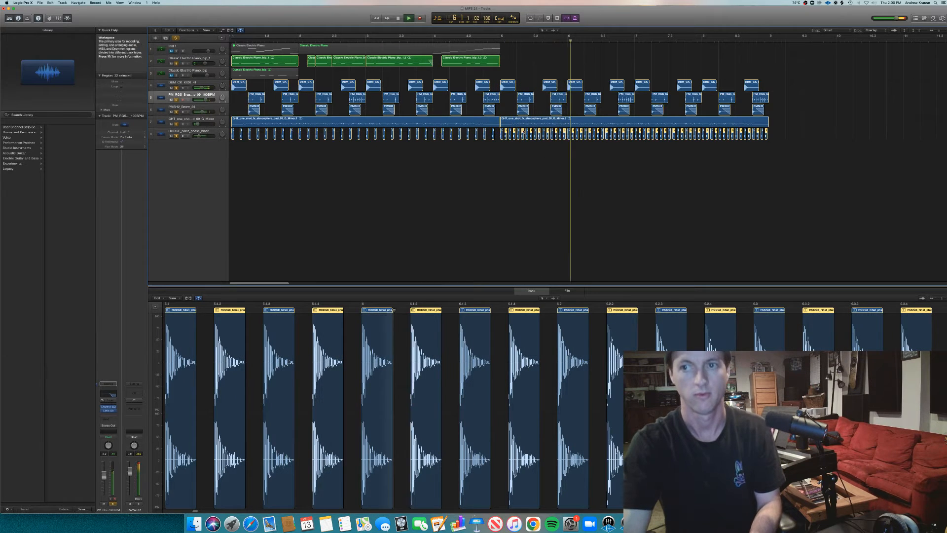
{"action": "scroll", "coordinate": [486, 122], "scroll_direction": "down", "scroll_amount": 5}
{"action": "scroll", "coordinate": [399, 137], "scroll_direction": "up", "scroll_amount": 3}
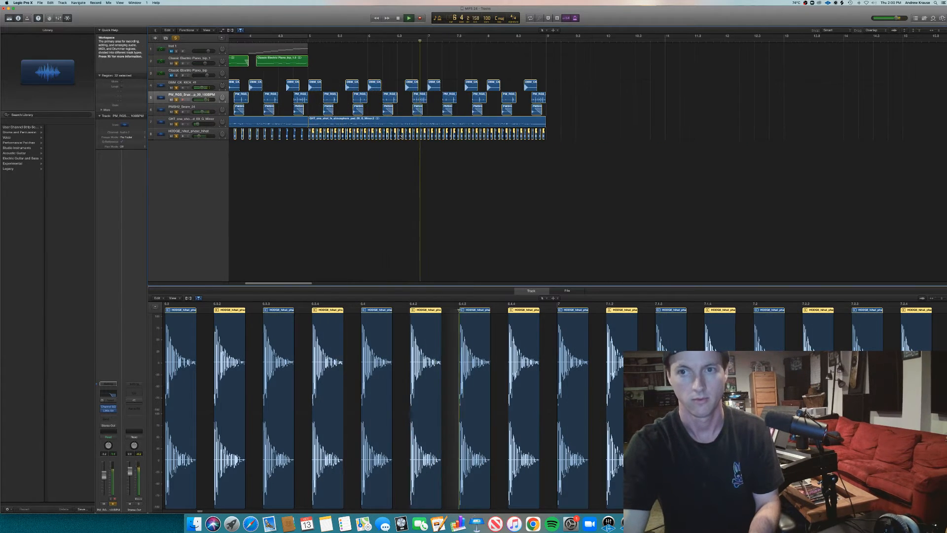
{"action": "scroll", "coordinate": [479, 152], "scroll_direction": "up", "scroll_amount": 4}
{"action": "key", "text": "space"}
{"action": "left_click", "coordinate": [479, 151]}
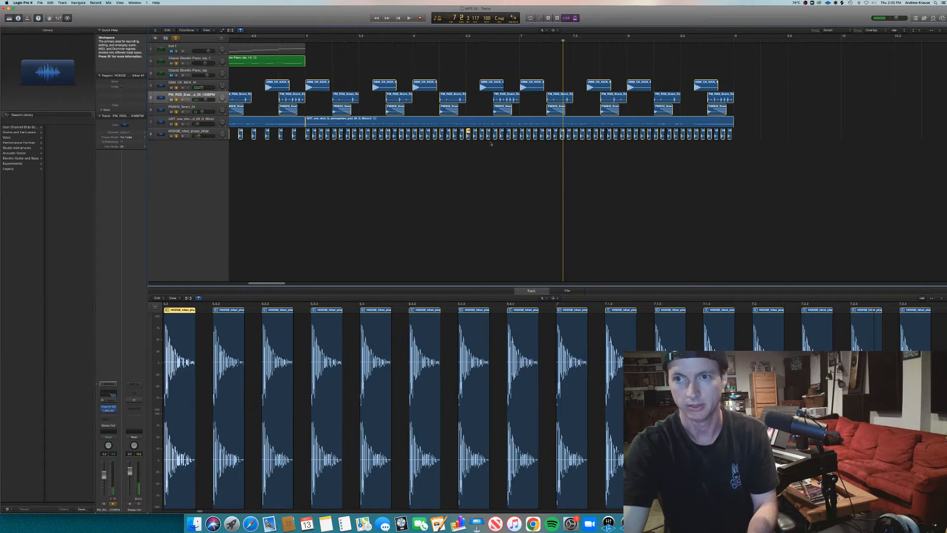
{"action": "scroll", "coordinate": [489, 153], "scroll_direction": "up", "scroll_amount": 3}
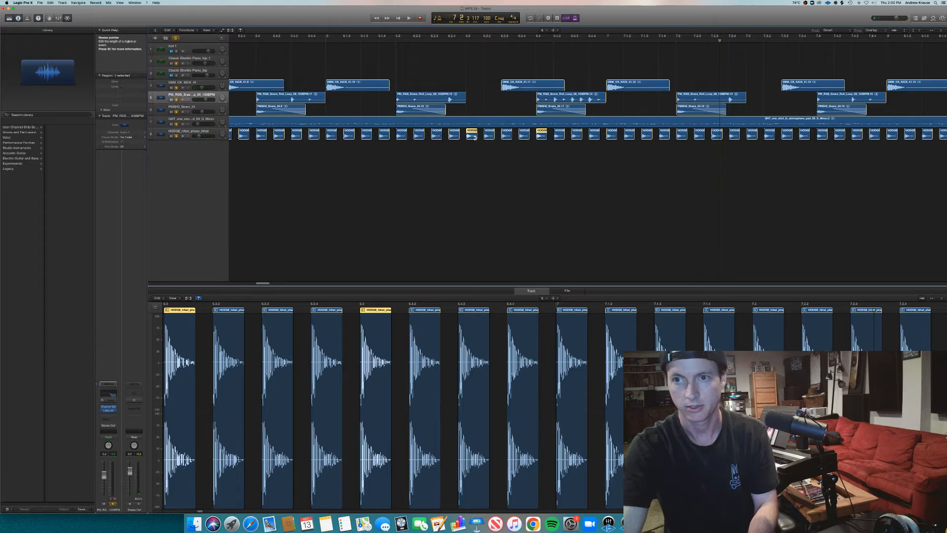
{"action": "left_click_drag", "start_coordinate": [475, 137], "coordinate": [468, 136]}
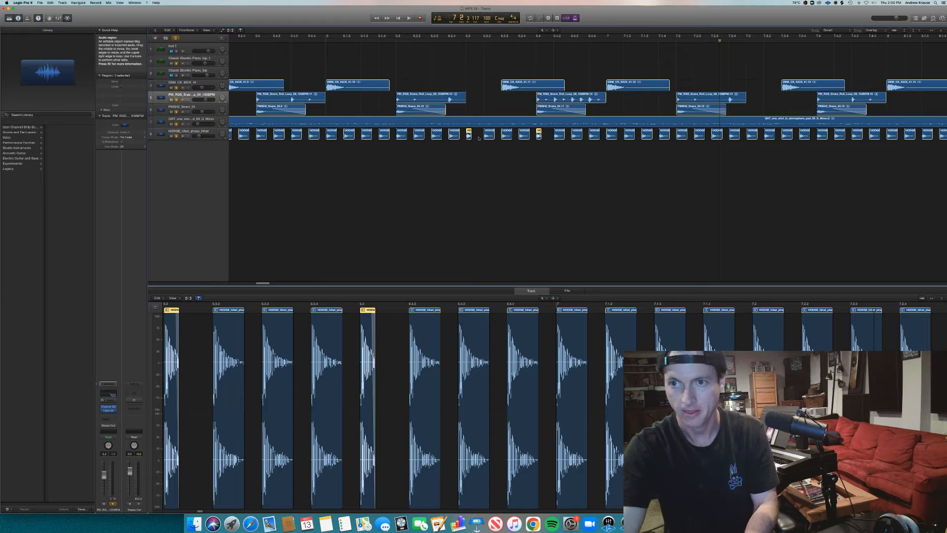
{"action": "left_click_drag", "start_coordinate": [469, 136], "coordinate": [475, 138]}
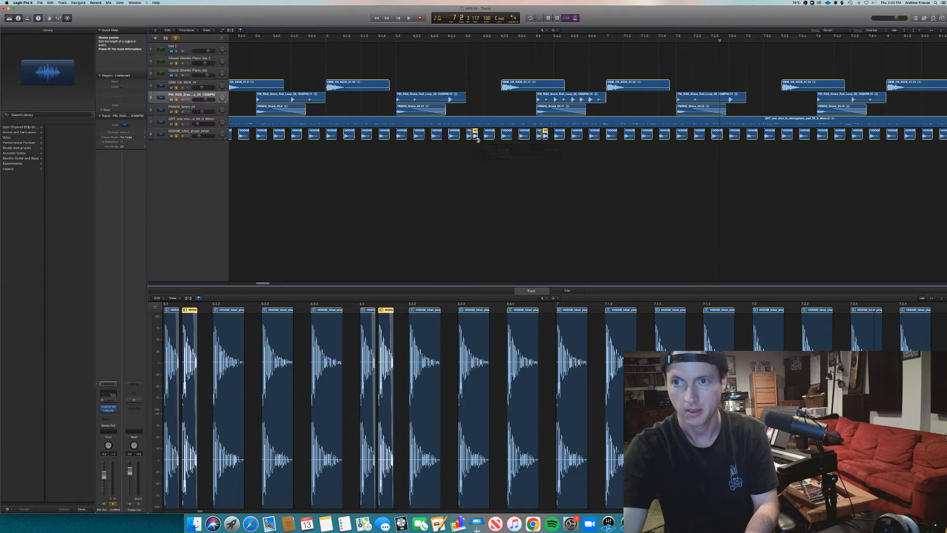
Replace the hi-hats in bars 7 and 8 with a copy of bar 6 in bar 7 and bar 5's hits on bar 8's first three beats.
{"action": "key", "text": "space"}
{"action": "scroll", "coordinate": [486, 128], "scroll_direction": "left", "scroll_amount": 1}
{"action": "scroll", "coordinate": [490, 83], "scroll_direction": "down", "scroll_amount": 5}
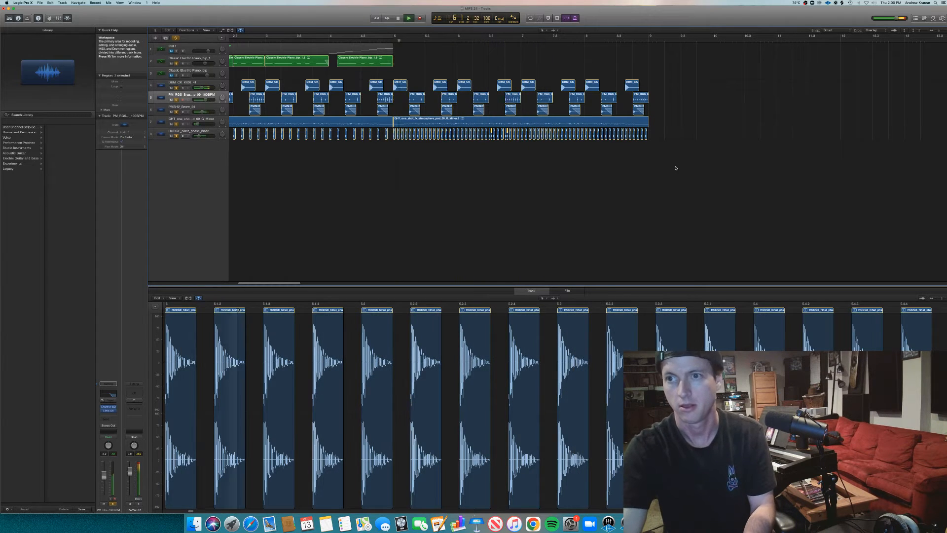
{"action": "left_click_drag", "start_coordinate": [706, 166], "coordinate": [522, 140]}
{"action": "key", "text": "Delete"}
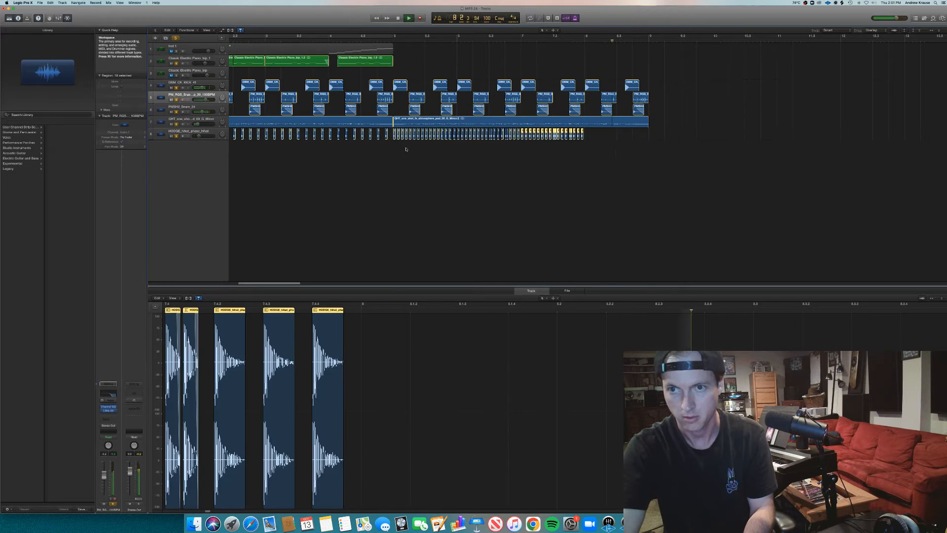
{"action": "left_click_drag", "start_coordinate": [396, 149], "coordinate": [587, 142]}
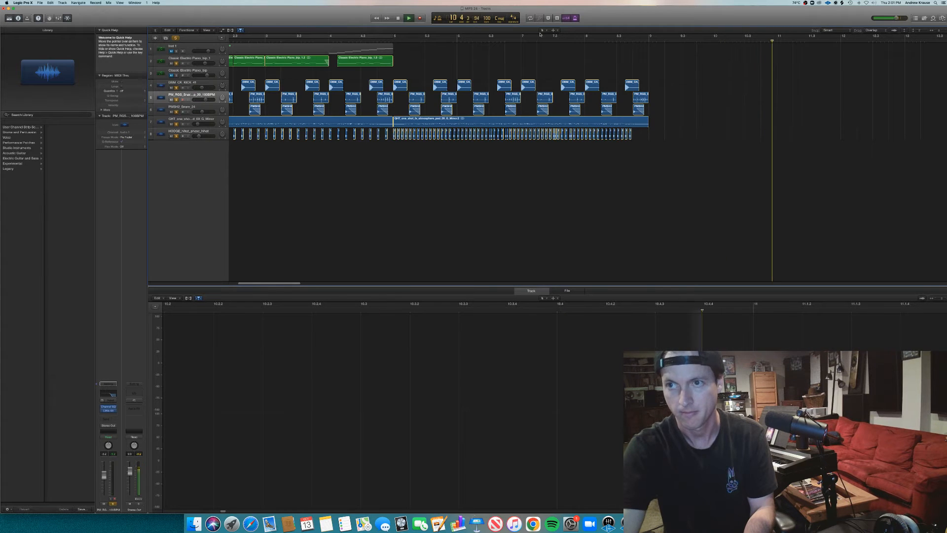
Thin the hi-hats at the end of bar 8 to two spaced hits around beat 4.
{"action": "left_click", "coordinate": [561, 40]}
{"action": "scroll", "coordinate": [674, 142], "scroll_direction": "up", "scroll_amount": 5}
{"action": "scroll", "coordinate": [677, 145], "scroll_direction": "right", "scroll_amount": 4}
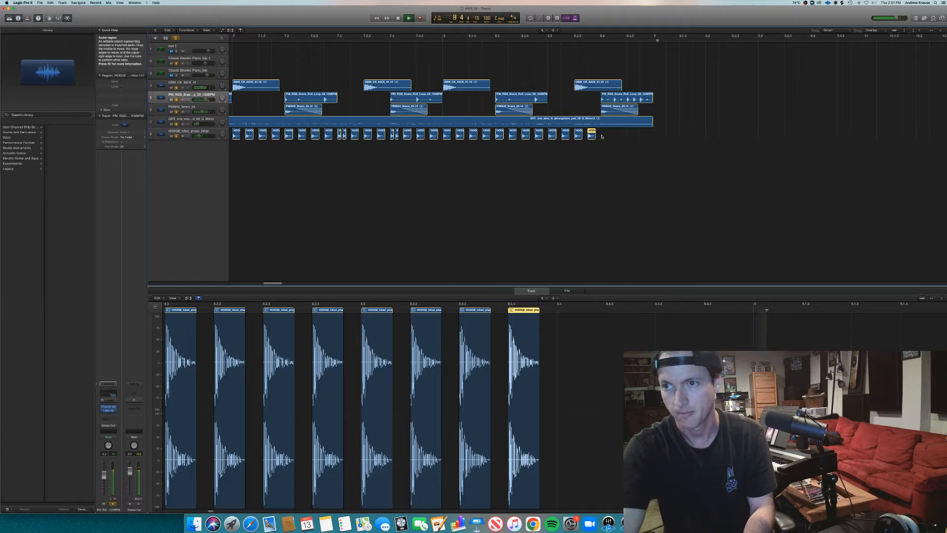
{"action": "left_click_drag", "start_coordinate": [602, 136], "coordinate": [632, 138]}
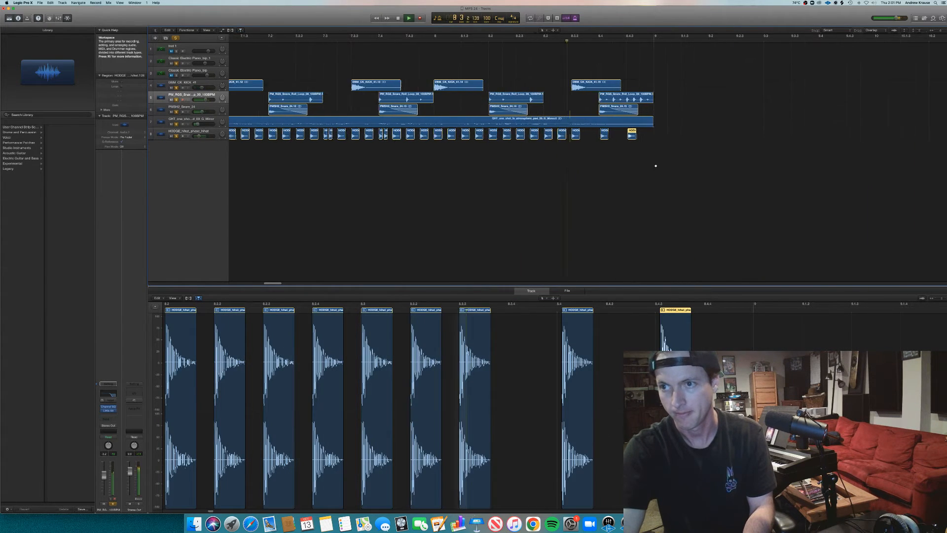
Align the last two hi-hats in bar 8 exactly with beat 4 and its off-beat.
{"action": "key", "text": "super+Right"}
{"action": "key", "text": "super+Right"}
{"action": "key", "text": "super+Right"}
{"action": "key", "text": "super+Right"}
{"action": "key", "text": "space"}
{"action": "left_click_drag", "start_coordinate": [638, 139], "coordinate": [631, 139]}
{"action": "left_click_drag", "start_coordinate": [497, 136], "coordinate": [491, 136]}
{"action": "key", "text": "super+Left"}
{"action": "key", "text": "super+Left"}
{"action": "key", "text": "super+Left"}
{"action": "key", "text": "super+Left"}
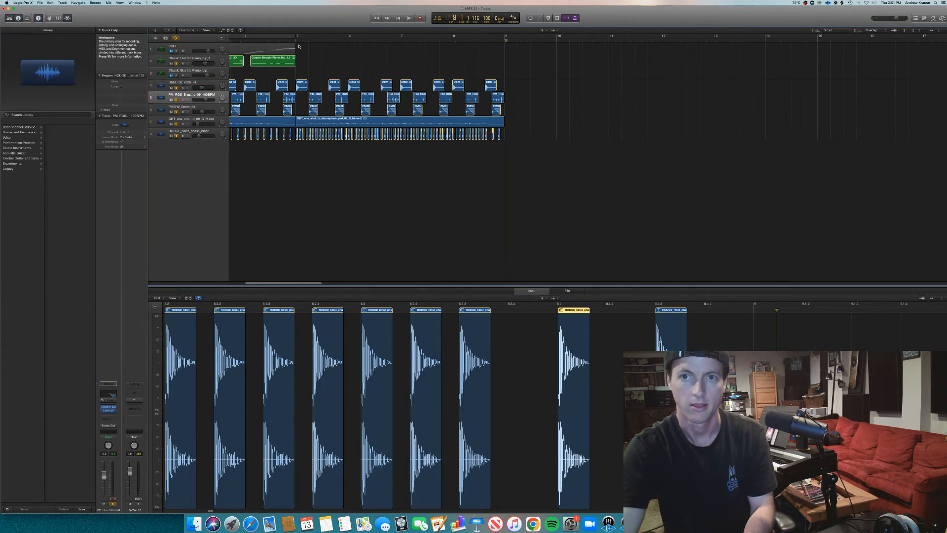
Listen to the arrangement from around bar 5, and turn cycle playback back on for bars 1 to 4.
{"action": "left_click", "coordinate": [290, 41]}
{"action": "key", "text": "space"}
{"action": "key", "text": "super+Left"}
{"action": "key", "text": "super+Left"}
{"action": "key", "text": "super+Left"}
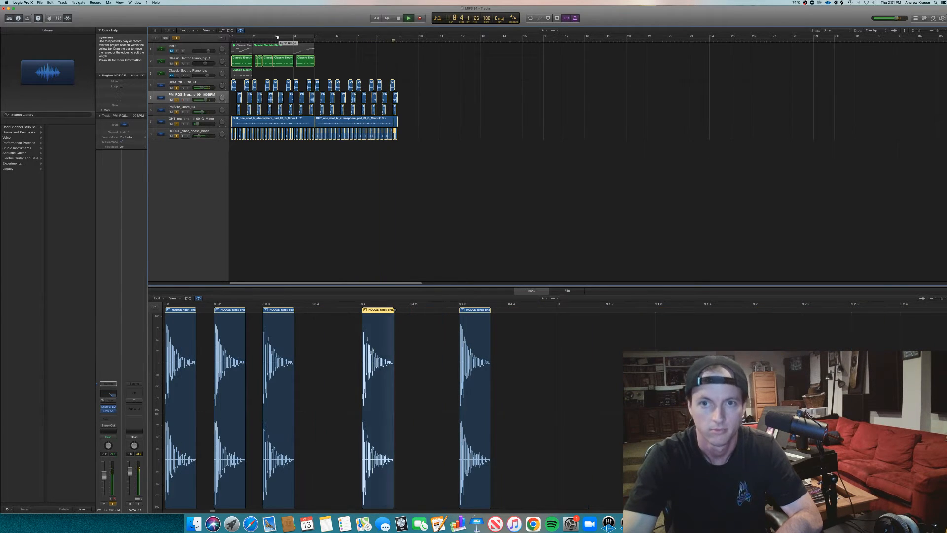
{"action": "left_click", "coordinate": [276, 37]}
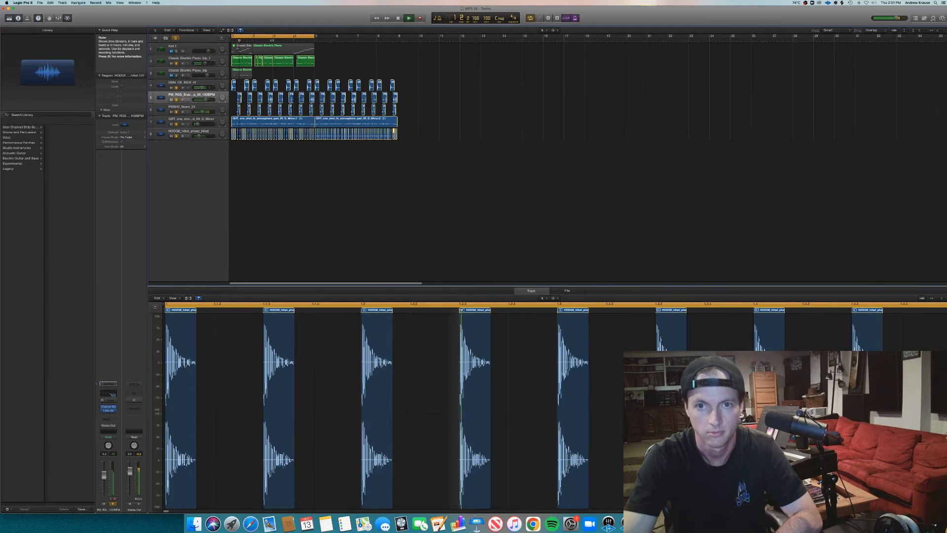
Delete the pad region from bars 1 to 4 and copy the chopped melody regions to bars 5 to 8.
{"action": "left_click", "coordinate": [215, 67]}
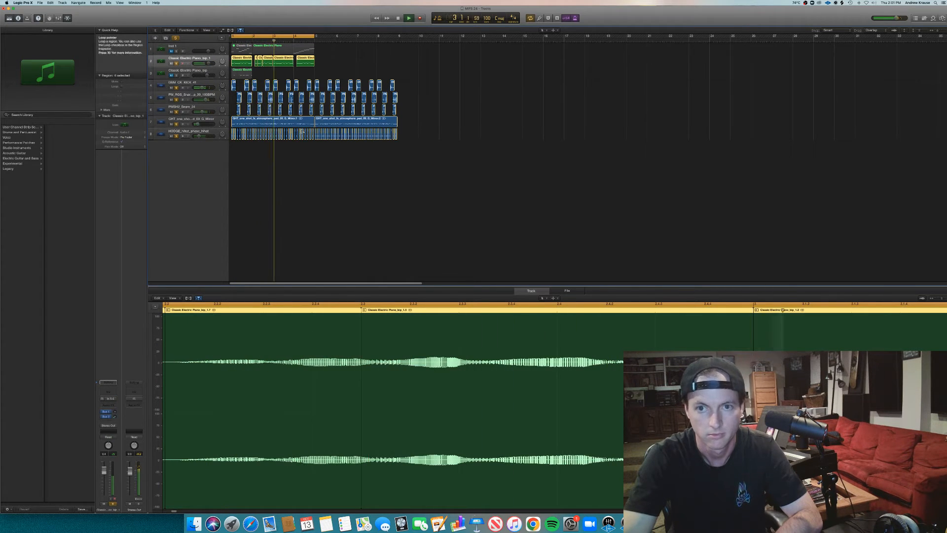
{"action": "left_click", "coordinate": [286, 123]}
{"action": "key", "text": "Delete"}
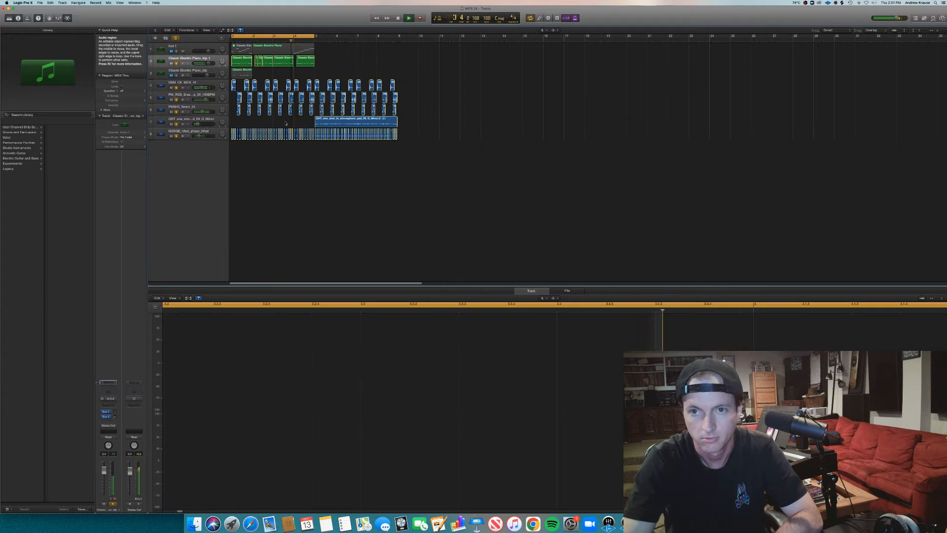
{"action": "mouse_move", "coordinate": [332, 58]}
{"action": "left_mouse_down"}
{"action": "mouse_move", "coordinate": [242, 63]}
{"action": "mouse_move", "coordinate": [322, 67]}
{"action": "left_mouse_up"}
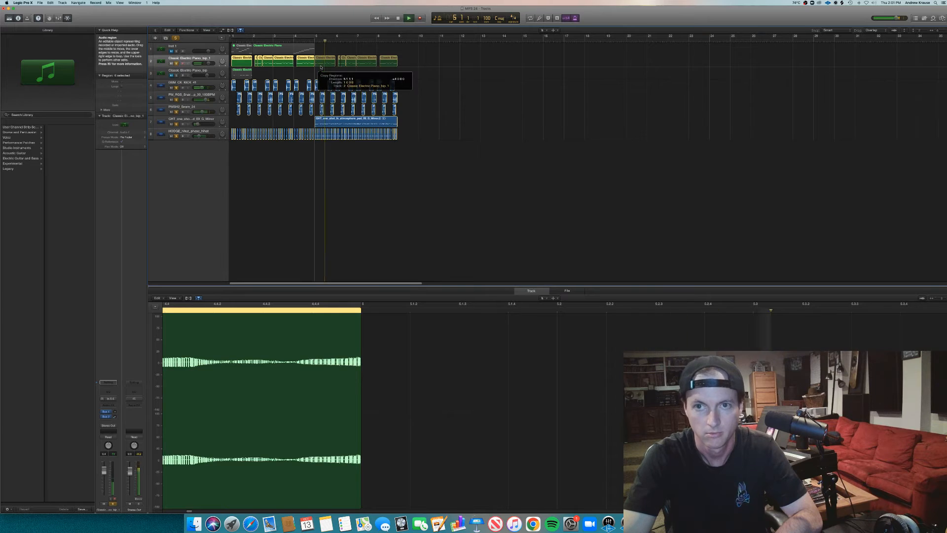
{"action": "key", "text": "space"}
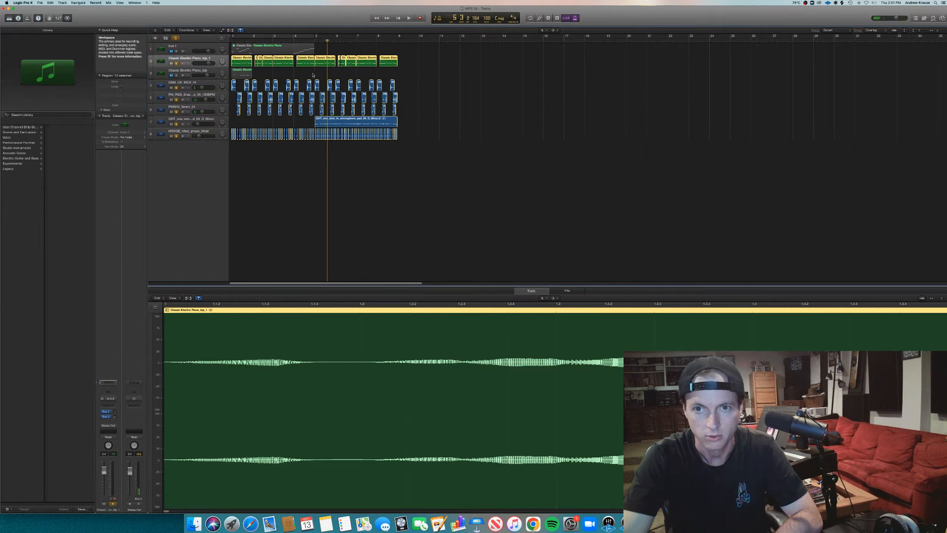
Bounce the melody regions of bars 1 to 4 in place to a new track, muting the source and normalizing with Overload Protection Only.
{"action": "left_click_drag", "start_coordinate": [313, 75], "coordinate": [246, 67]}
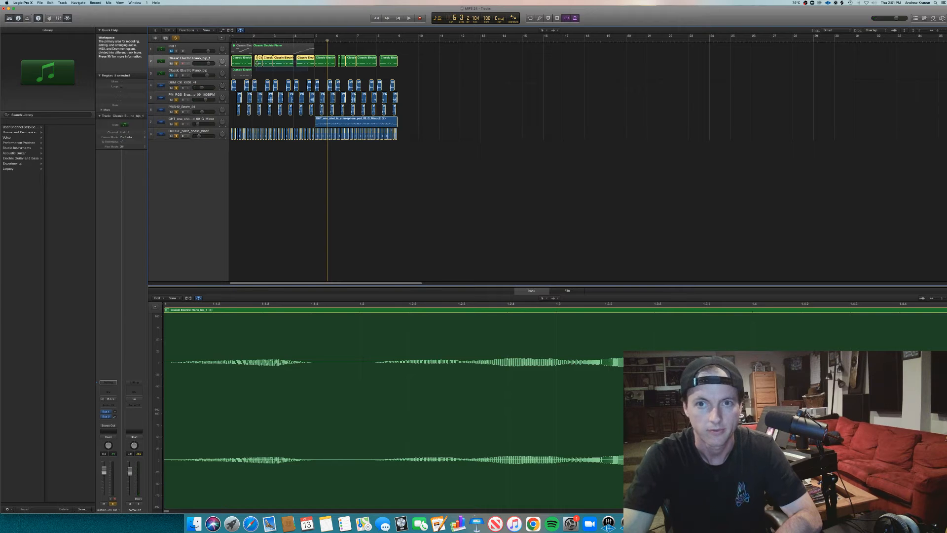
{"action": "left_click", "coordinate": [245, 63]}
{"action": "key", "text": "ctrl+b"}
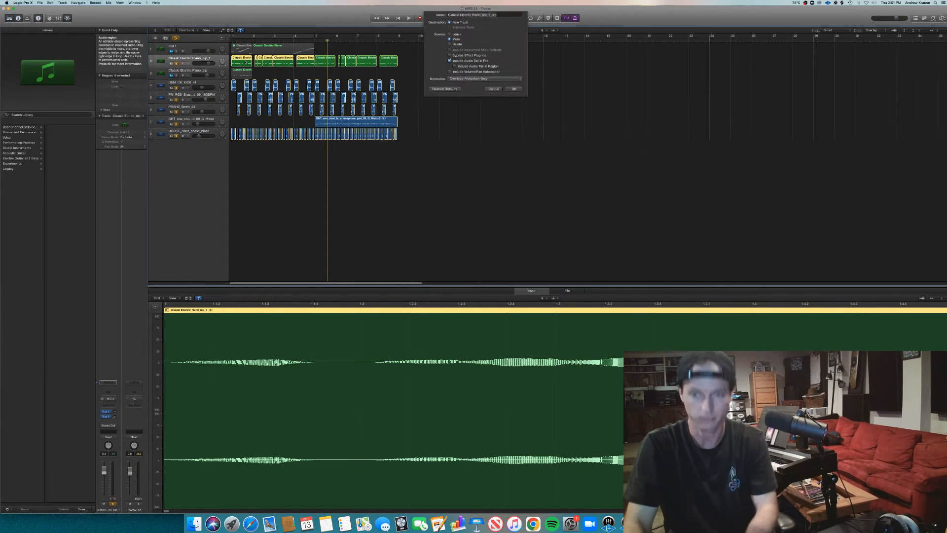
{"action": "key", "text": "Return"}
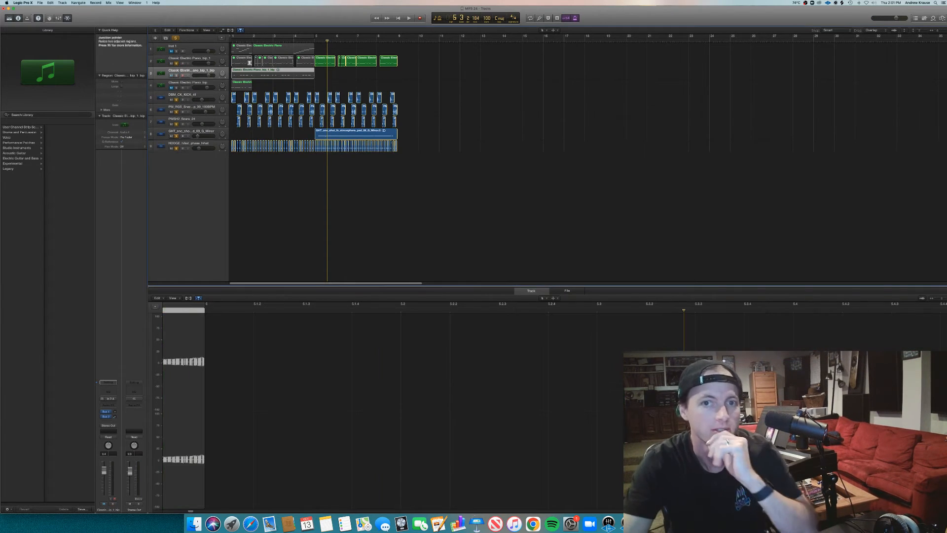
Solo the bounced melody track, add a Channel EQ with a high cut and a low cut filter, and play it from bar 1.
{"action": "left_click", "coordinate": [177, 72]}
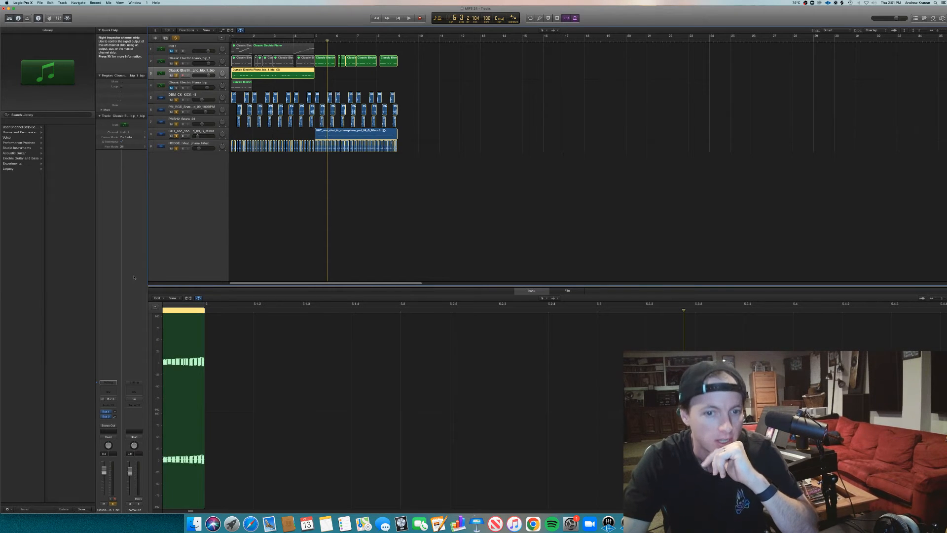
{"action": "double_click", "coordinate": [111, 393]}
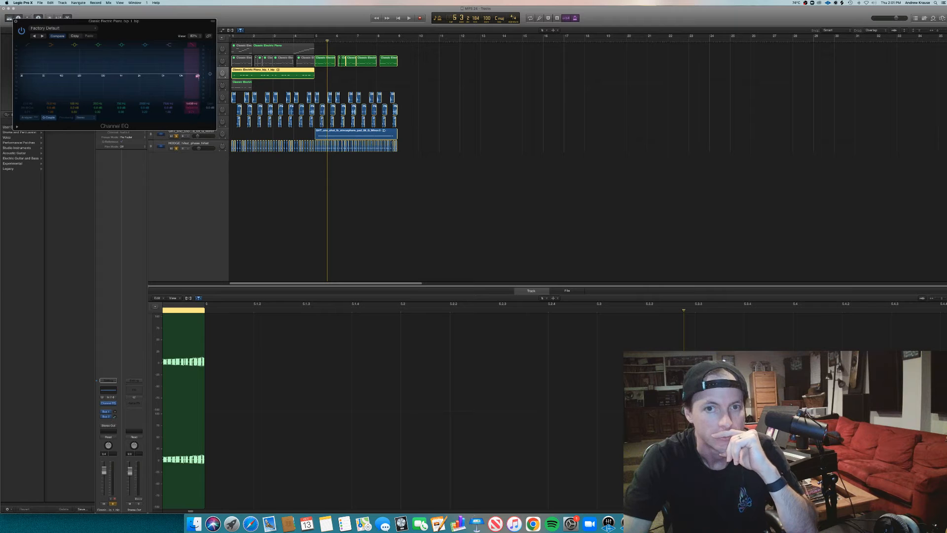
{"action": "left_click_drag", "start_coordinate": [197, 76], "coordinate": [180, 77]}
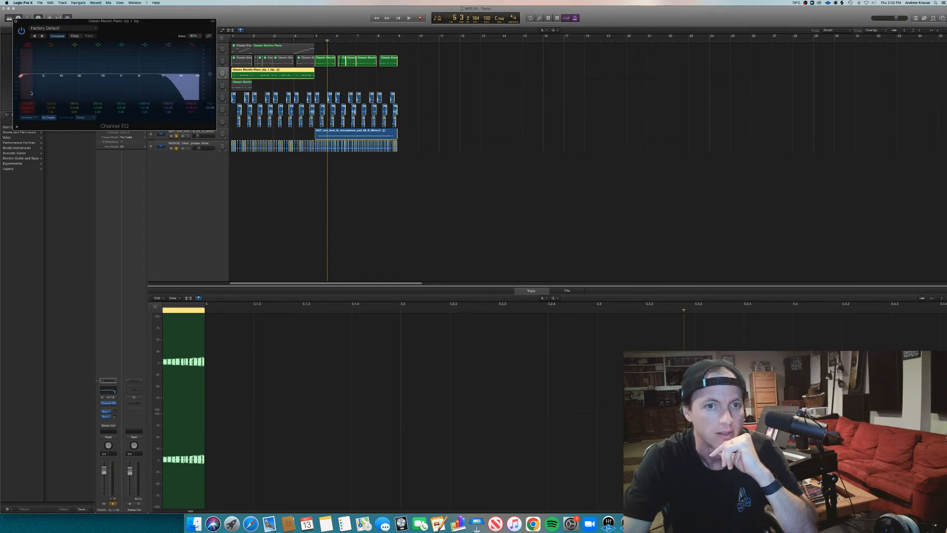
{"action": "left_click_drag", "start_coordinate": [20, 75], "coordinate": [102, 75]}
{"action": "left_click", "coordinate": [231, 41]}
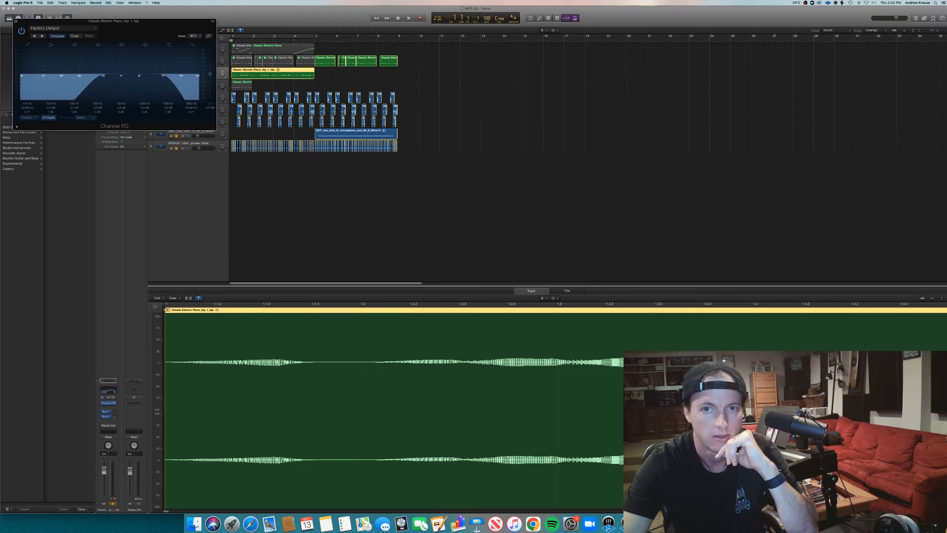
{"action": "key", "text": "space"}
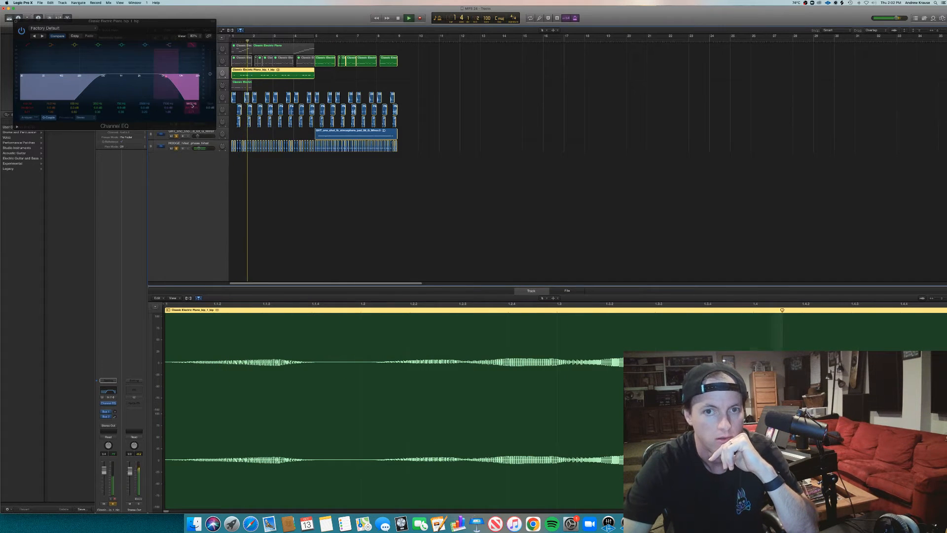
Lower the high-cut frequency further in the bounced melody track's Channel EQ, close the plug-in and stop playback.
{"action": "left_click_drag", "start_coordinate": [163, 76], "coordinate": [139, 77]}
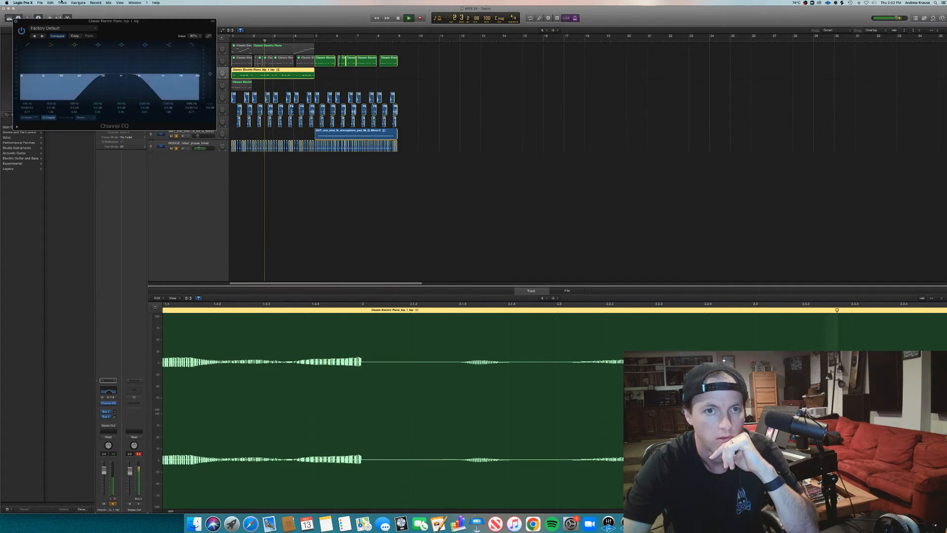
{"action": "left_click", "coordinate": [15, 21]}
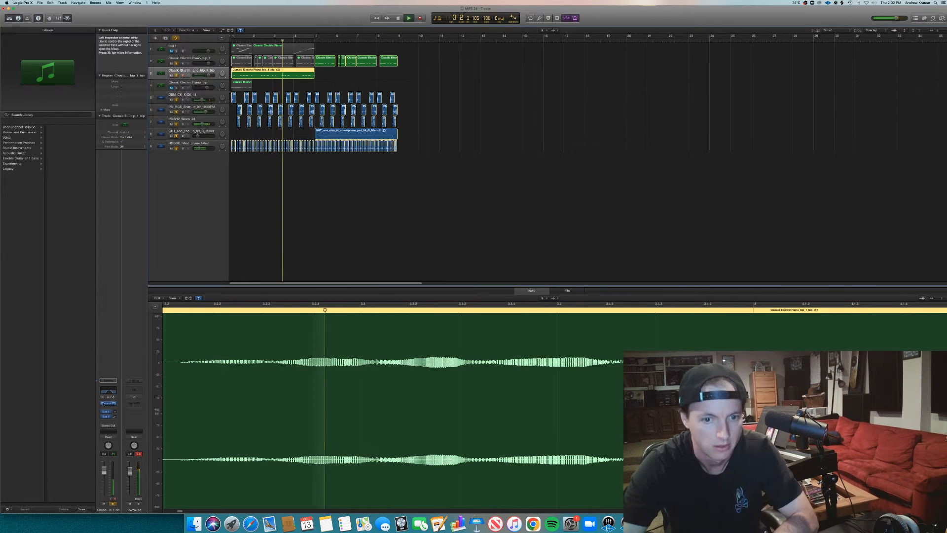
{"action": "key", "text": "space"}
Insert the Waves H-Delay plug-in on the bounced melody track after the Channel EQ.
{"action": "left_click", "coordinate": [115, 403]}
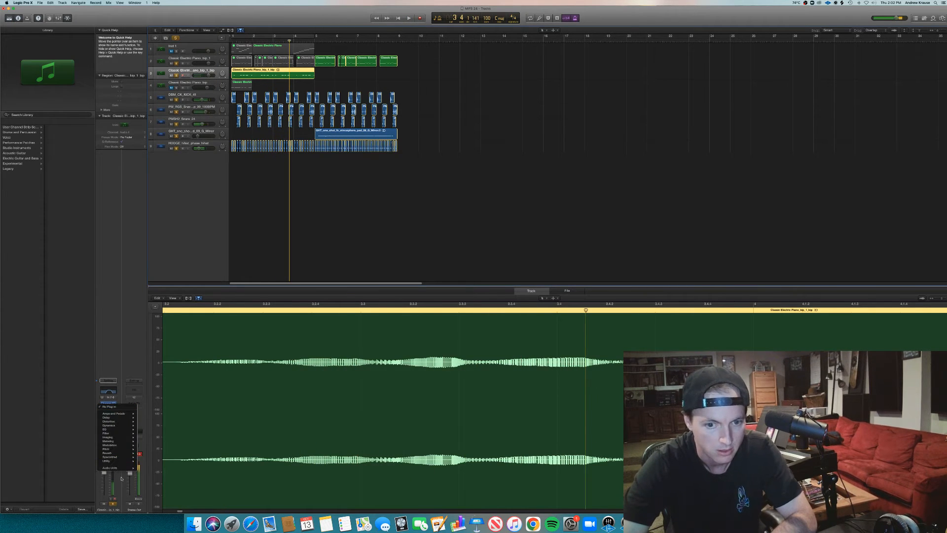
{"action": "mouse_move", "coordinate": [123, 469]}
{"action": "mouse_move", "coordinate": [166, 506]}
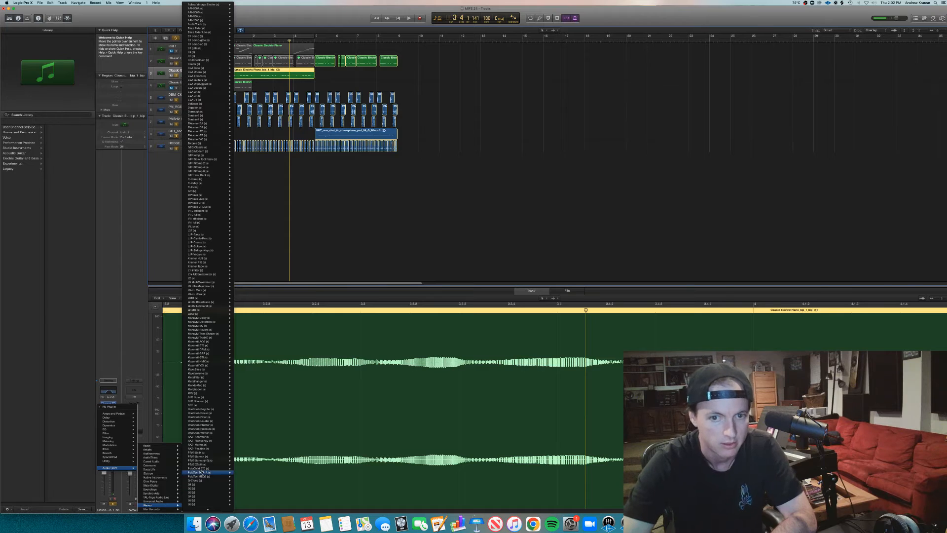
{"action": "mouse_move", "coordinate": [212, 270]}
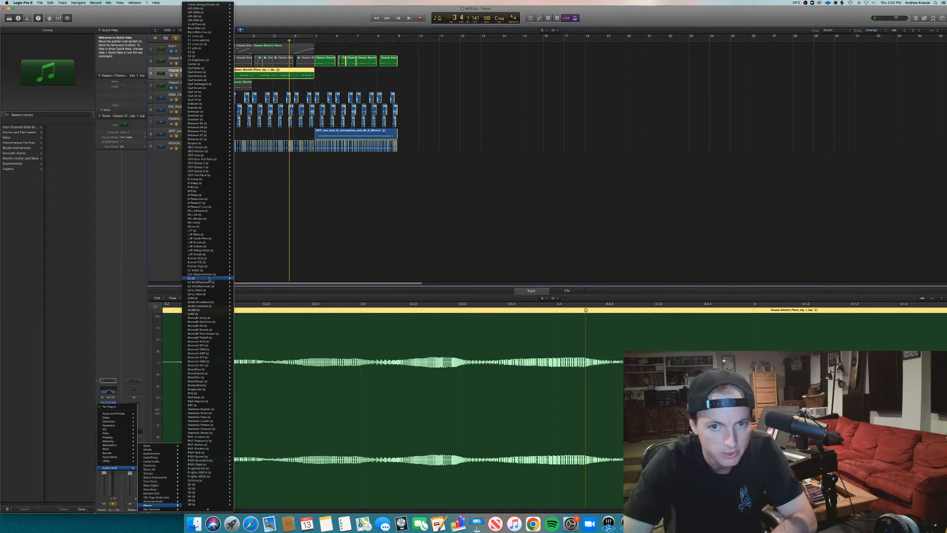
{"action": "left_click", "coordinate": [243, 184]}
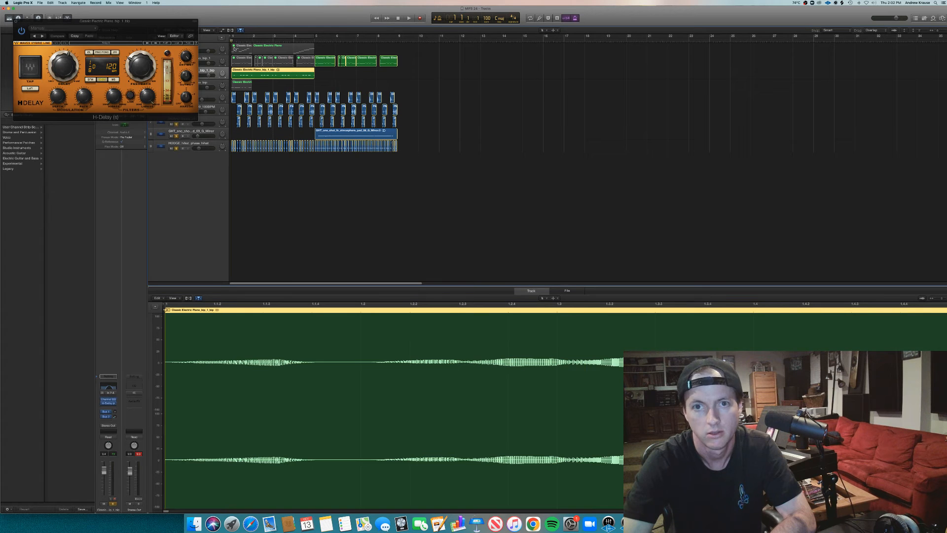
Play the arrangement from bar 1 into bar 6 to hear the delayed intro melody, closing the H-Delay window.
{"action": "left_click", "coordinate": [269, 202]}
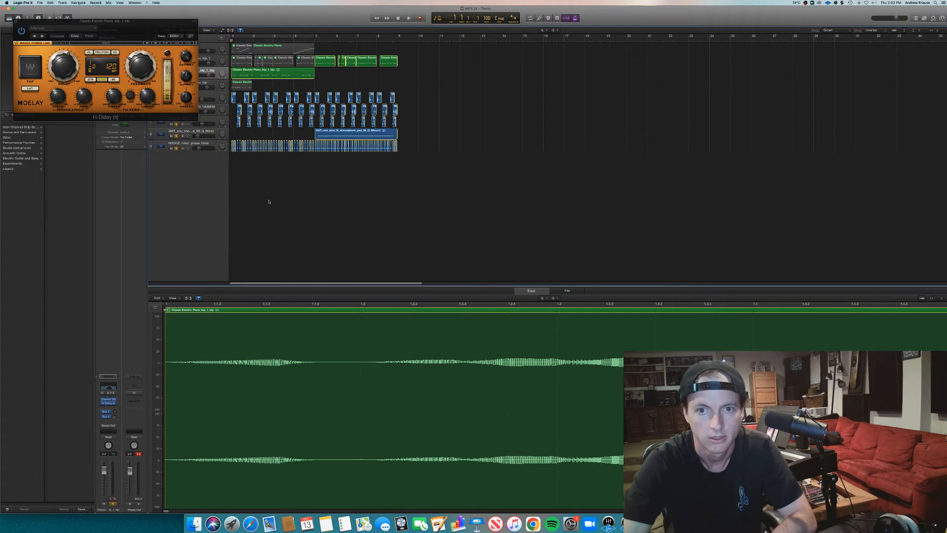
{"action": "key", "text": "space"}
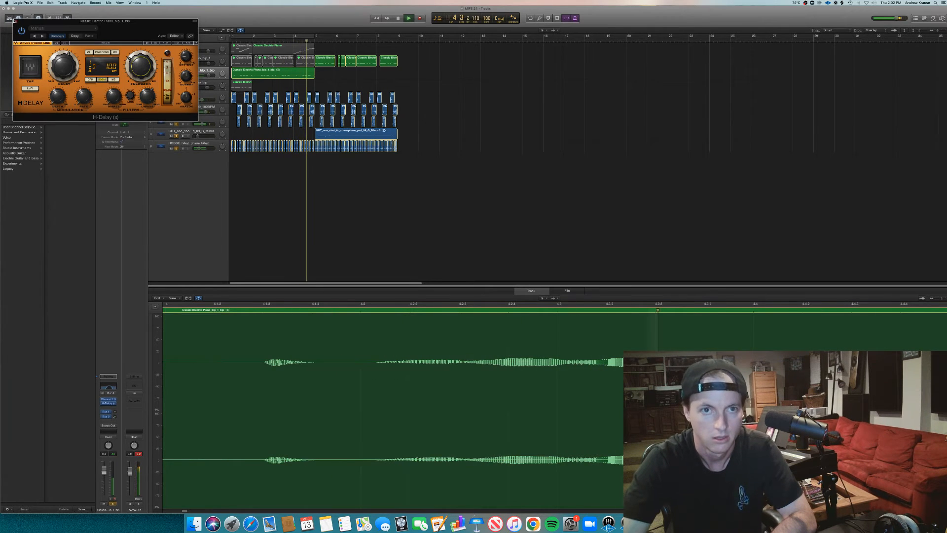
{"action": "key", "text": "super+w"}
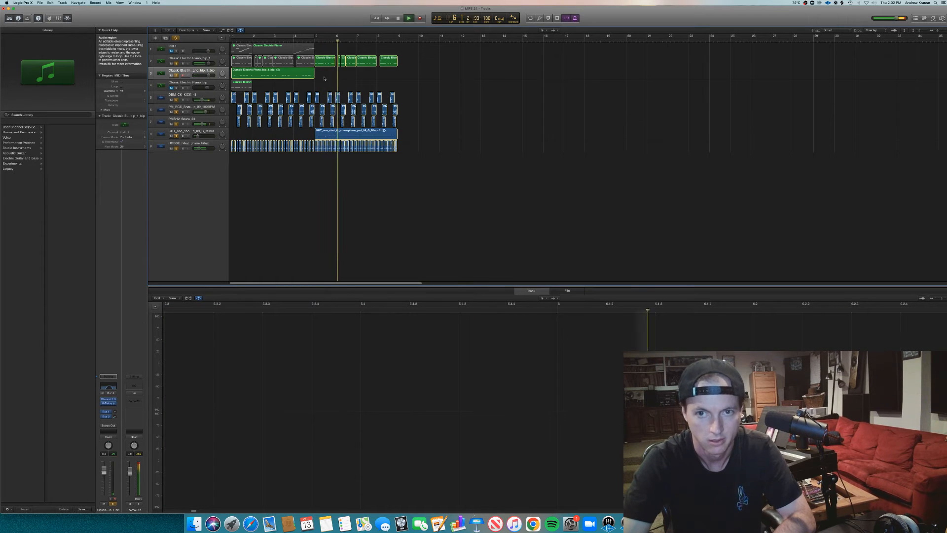
{"action": "key", "text": "space"}
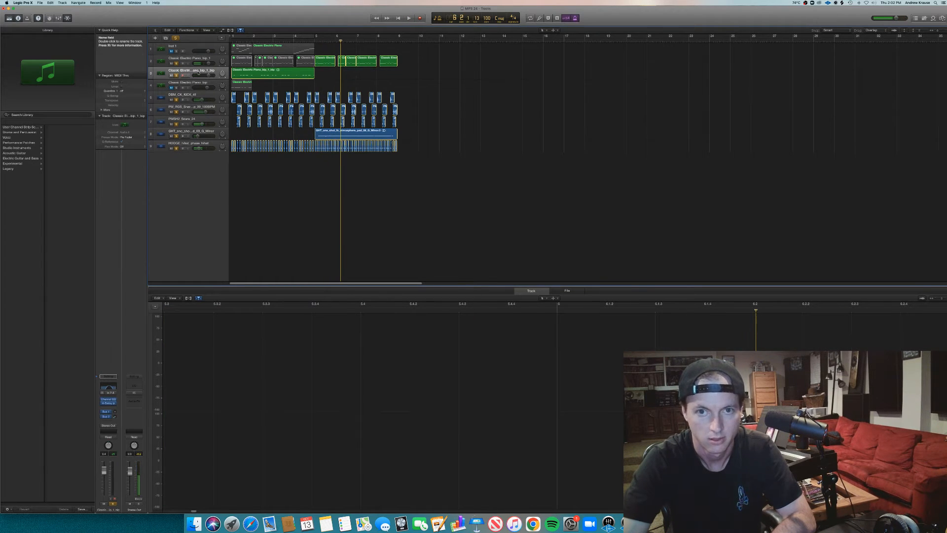
Show the mixer and review the H-Delay on the original chopped melody track while playing from bar 5.
{"action": "key", "text": "x"}
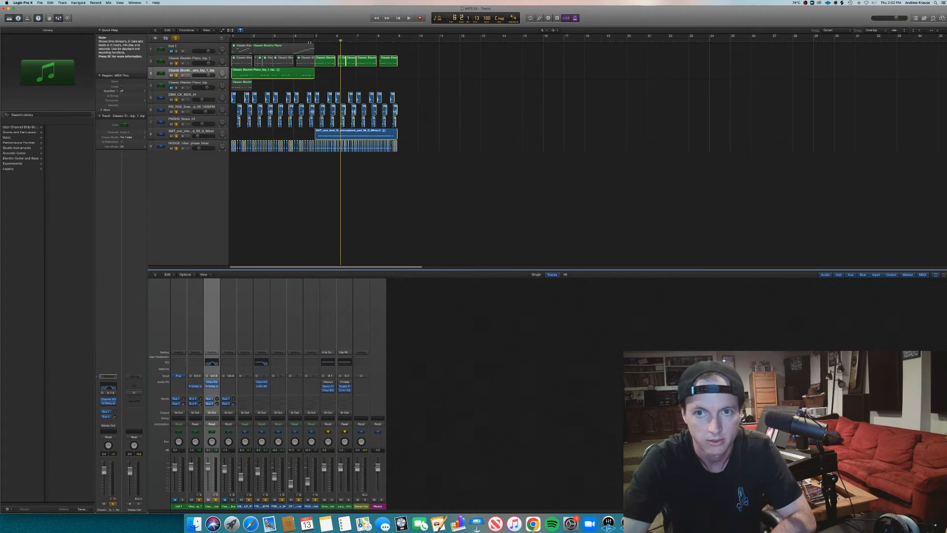
{"action": "key", "text": "space"}
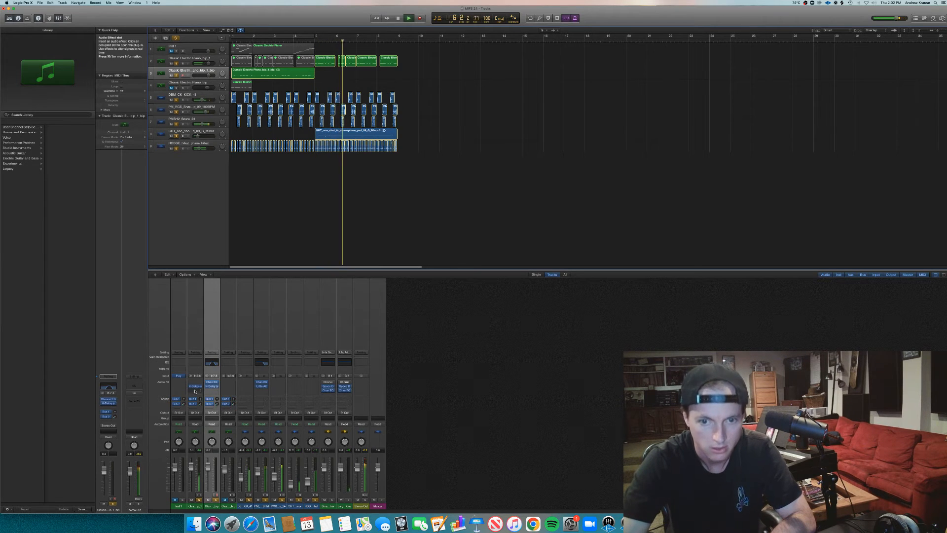
{"action": "left_click", "coordinate": [197, 387]}
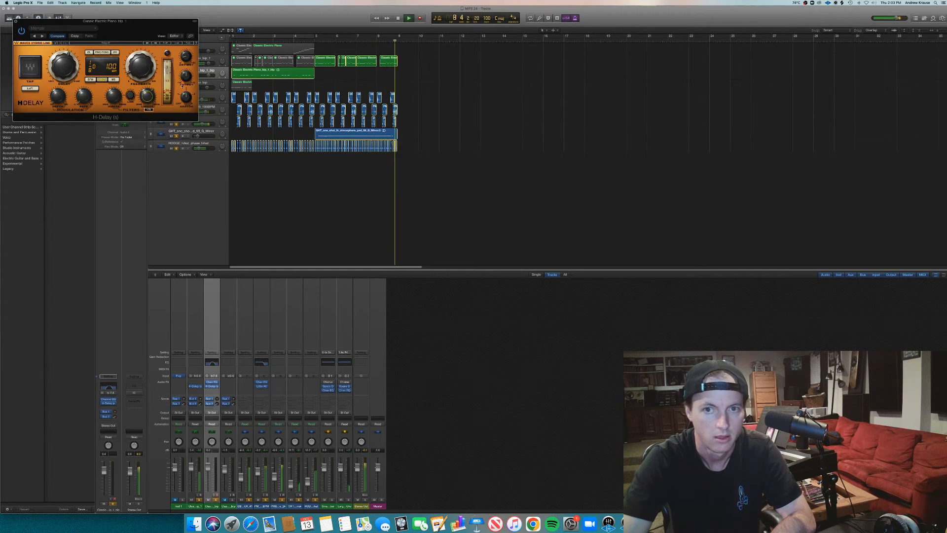
{"action": "left_click", "coordinate": [314, 42]}
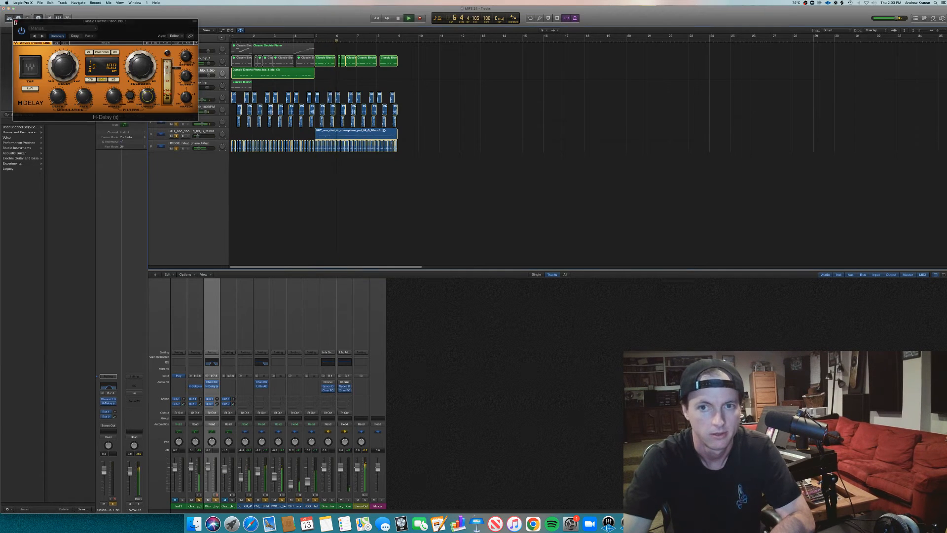
{"action": "left_click", "coordinate": [15, 21]}
{"action": "key", "text": "super+Left"}
{"action": "key", "text": "space"}
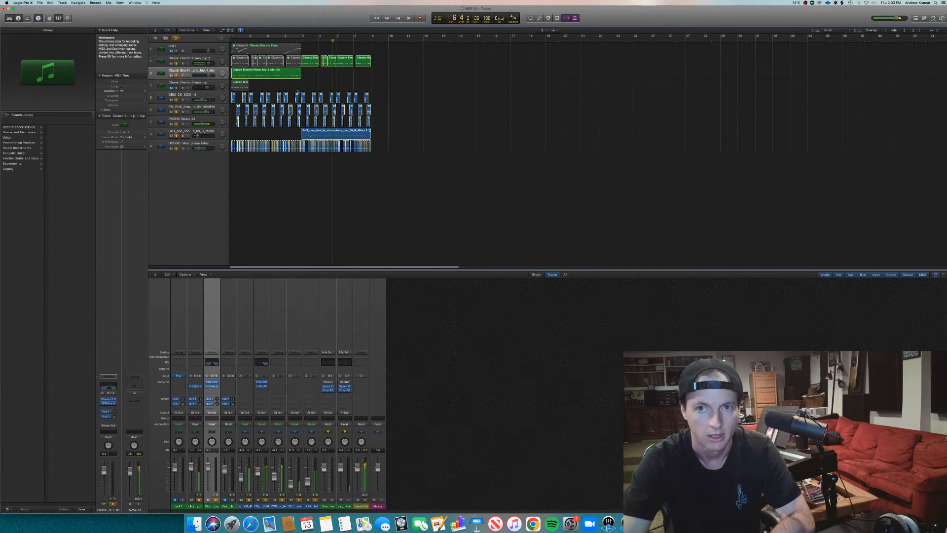
Create a new software instrument track with the EXS24 (Sampler) as its instrument.
{"action": "left_click", "coordinate": [155, 38]}
{"action": "left_click", "coordinate": [433, 59]}
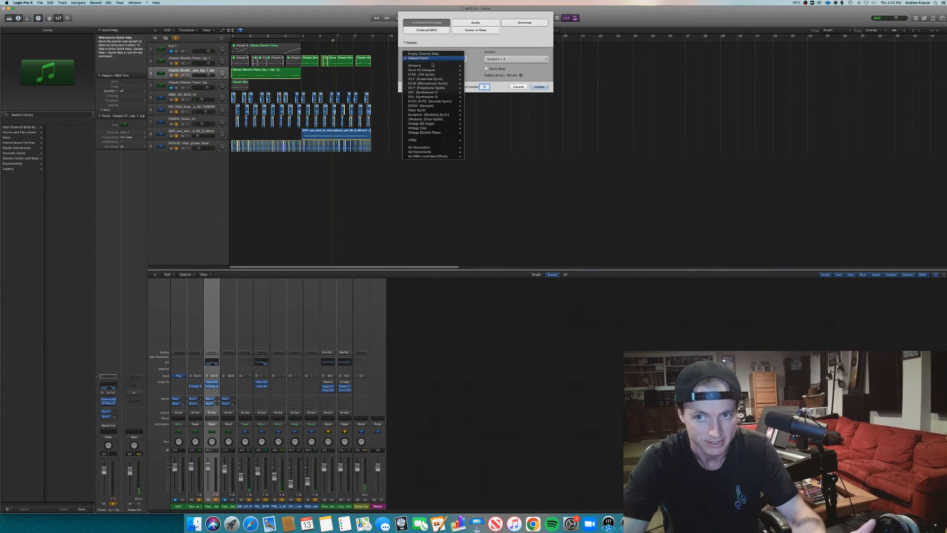
{"action": "mouse_move", "coordinate": [441, 98]}
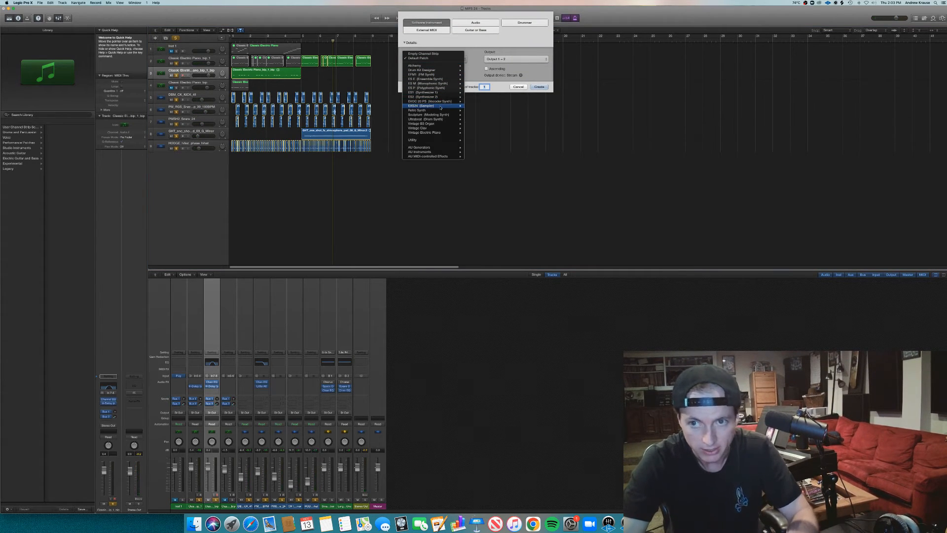
{"action": "left_click", "coordinate": [484, 110]}
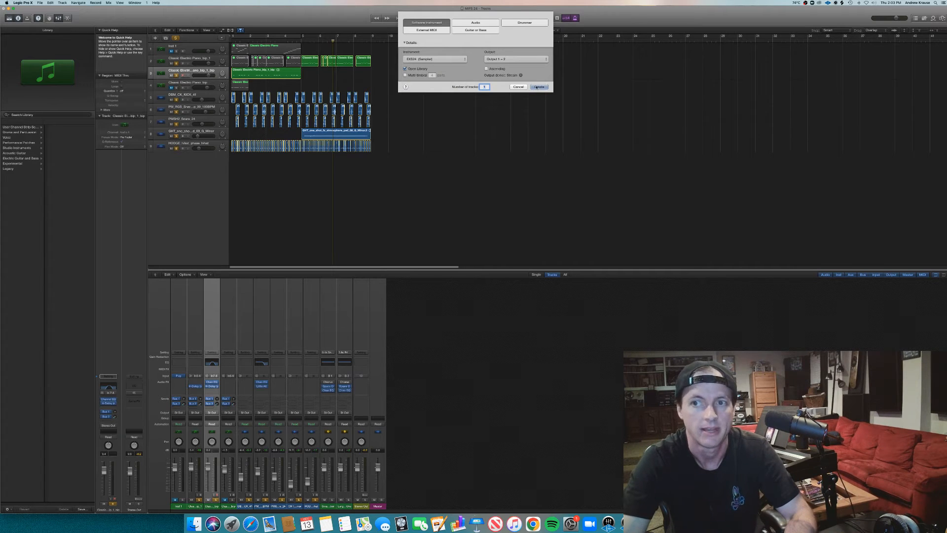
{"action": "left_click", "coordinate": [538, 87]}
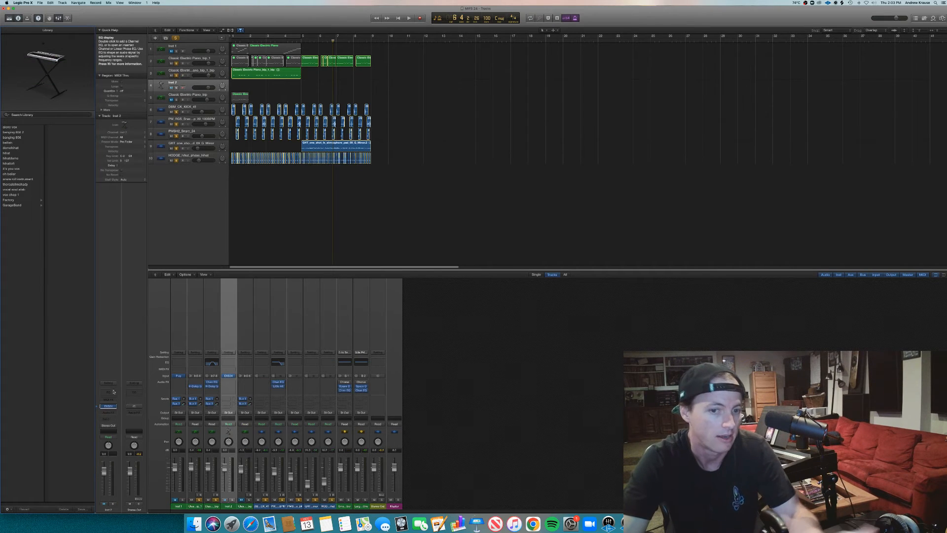
Load the banging 808 2 instrument into the EXS24 and check its zone in the instrument editor, closing both windows.
{"action": "left_click", "coordinate": [108, 405]}
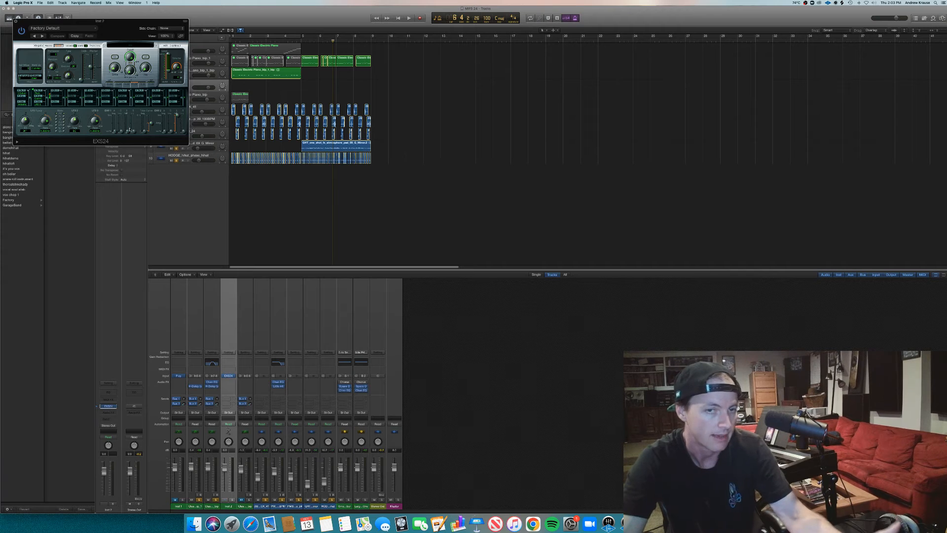
{"action": "left_click_drag", "start_coordinate": [99, 26], "coordinate": [239, 73]}
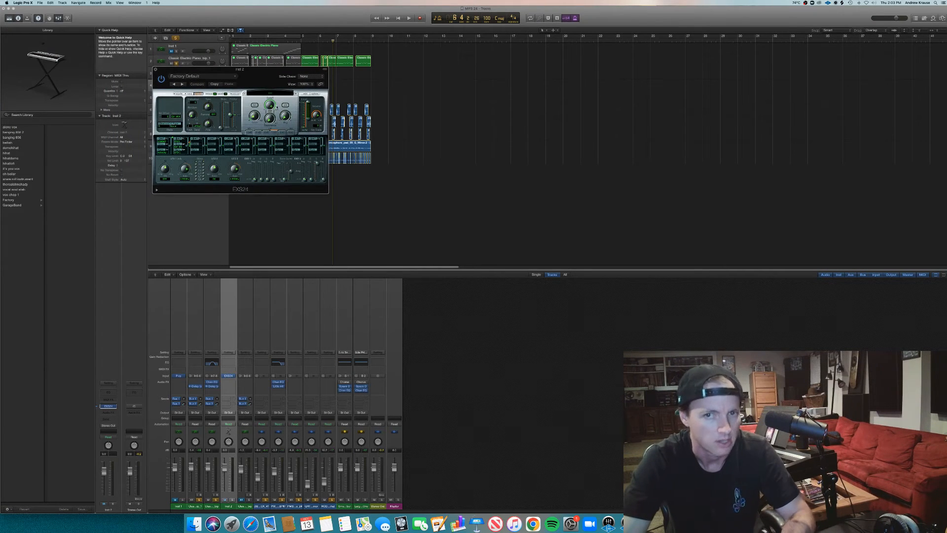
{"action": "left_click", "coordinate": [270, 93]}
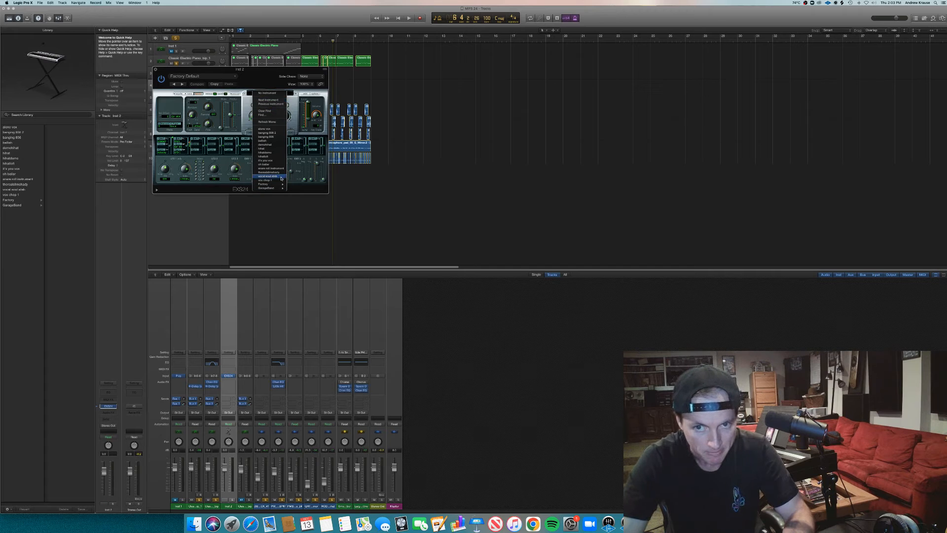
{"action": "left_click", "coordinate": [279, 133]}
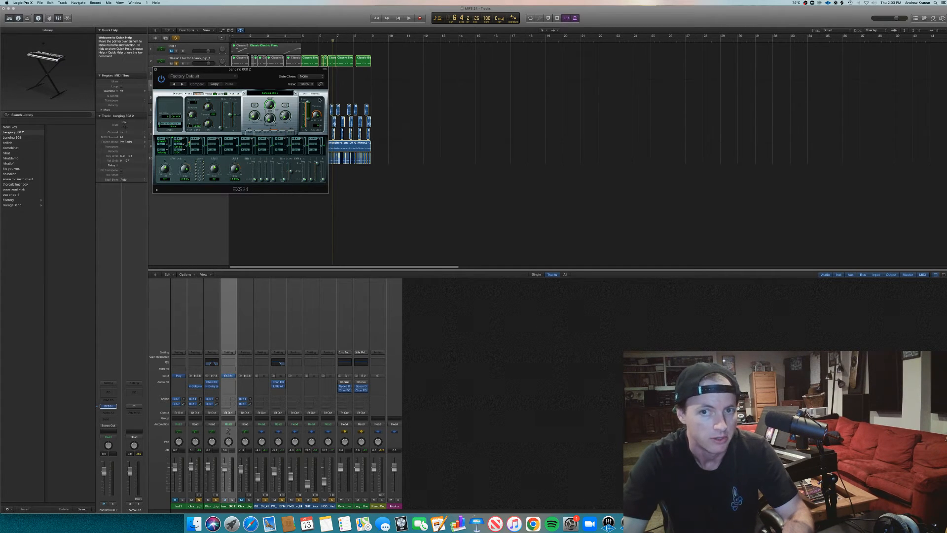
{"action": "left_click", "coordinate": [306, 94]}
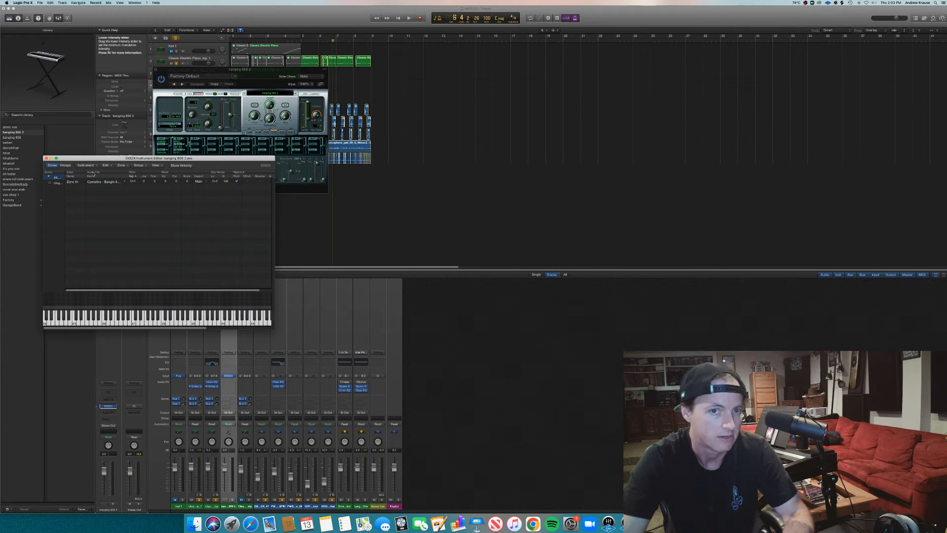
{"action": "left_click", "coordinate": [45, 159]}
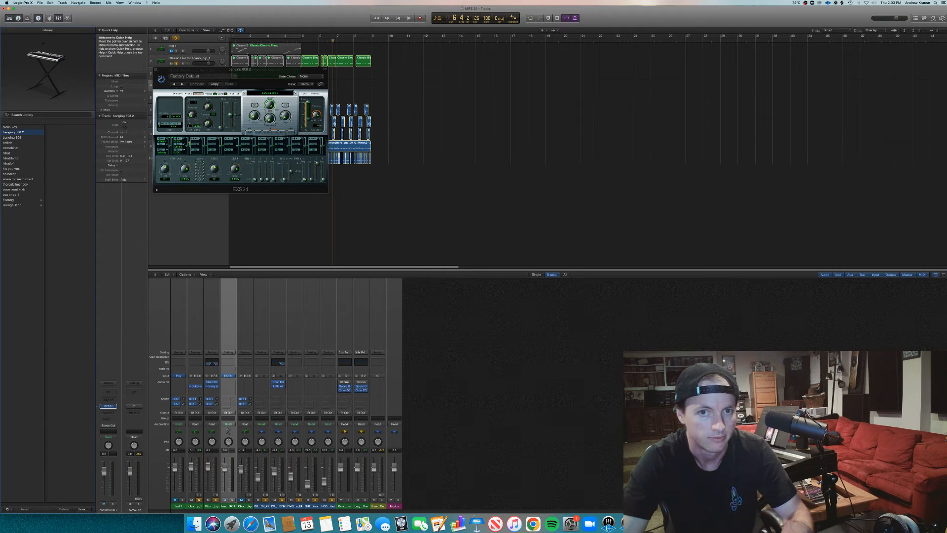
{"action": "left_click", "coordinate": [155, 70]}
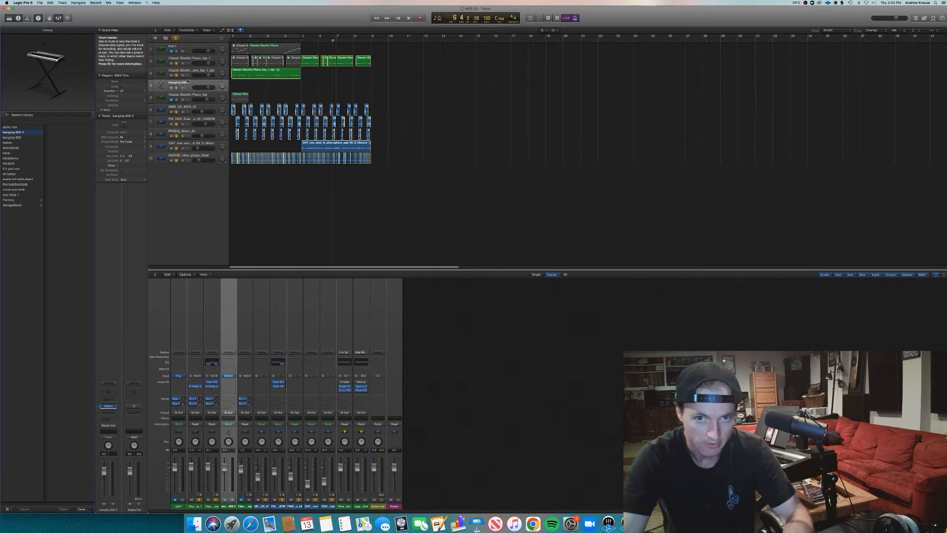
Create an empty MIDI region on the banging 808 2 track spanning bars 5 to 8 and open it in the Piano Roll.
{"action": "right_click", "coordinate": [314, 84]}
{"action": "left_click", "coordinate": [318, 87]}
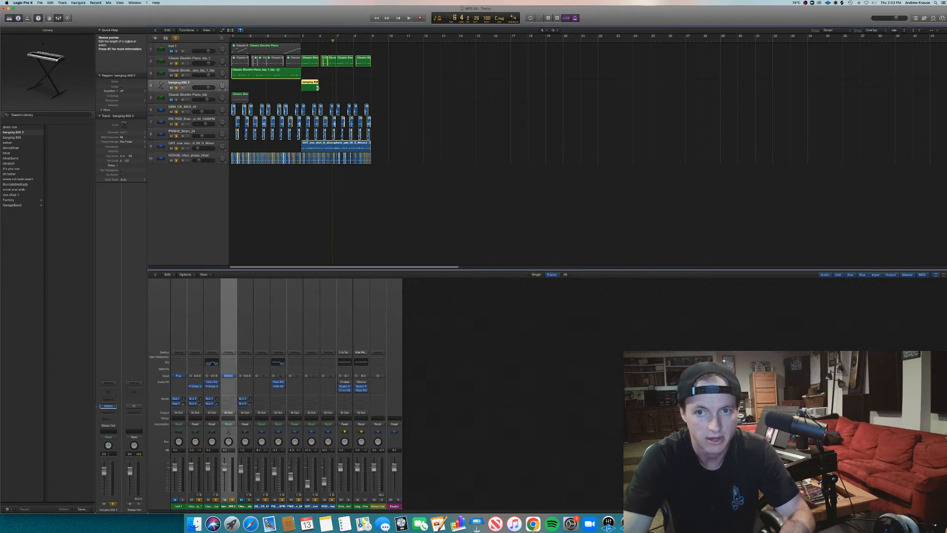
{"action": "left_click_drag", "start_coordinate": [317, 88], "coordinate": [370, 88]}
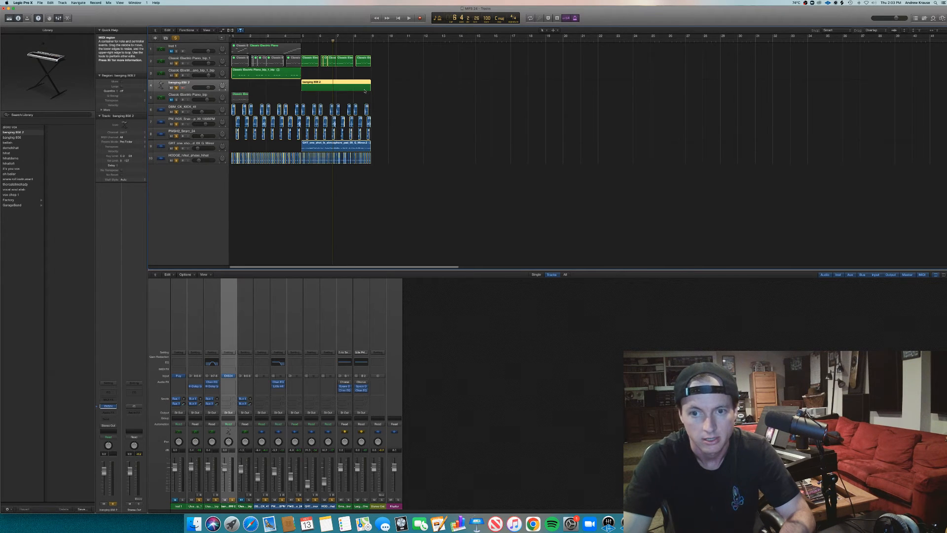
{"action": "double_click", "coordinate": [364, 90]}
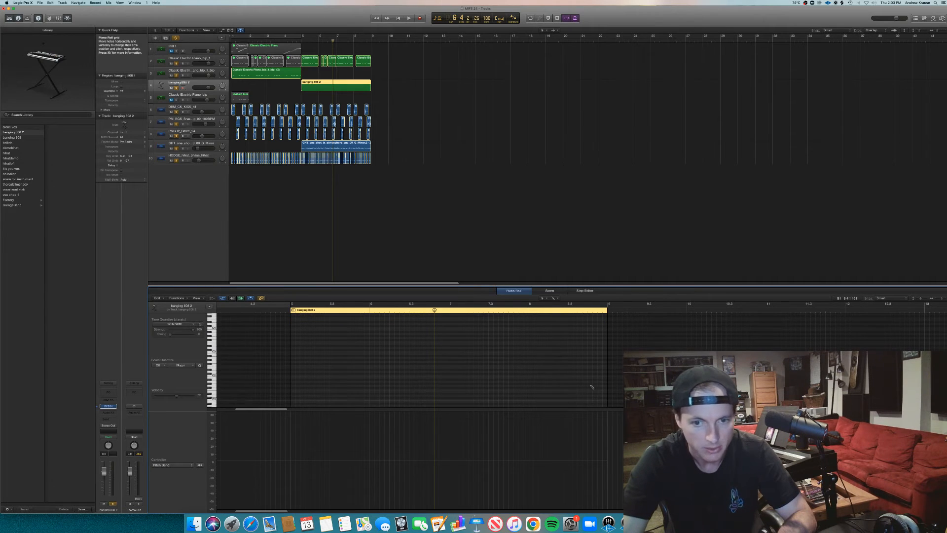
Draw the first 808 note at the start of bar 5 and cycle playback over bars 5 to 8.
{"action": "left_click", "coordinate": [295, 386]}
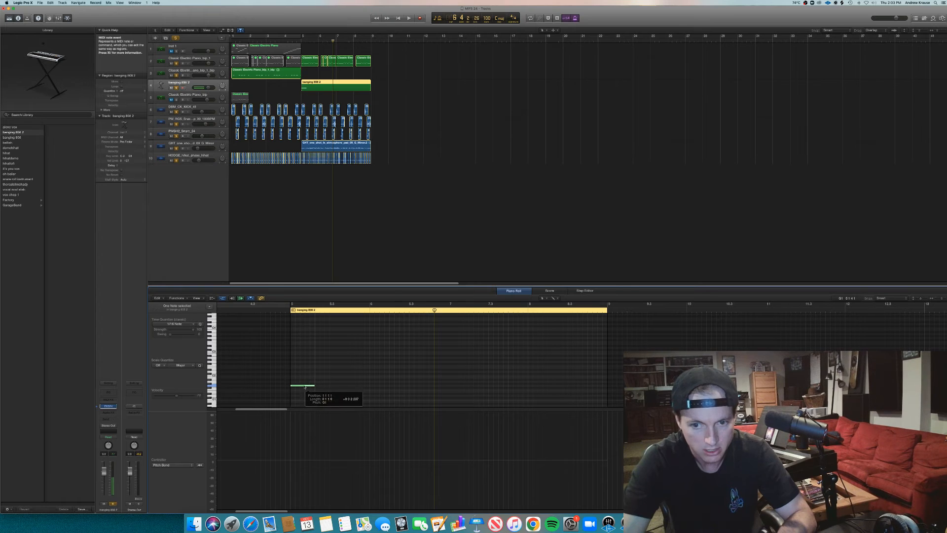
{"action": "key", "text": "space"}
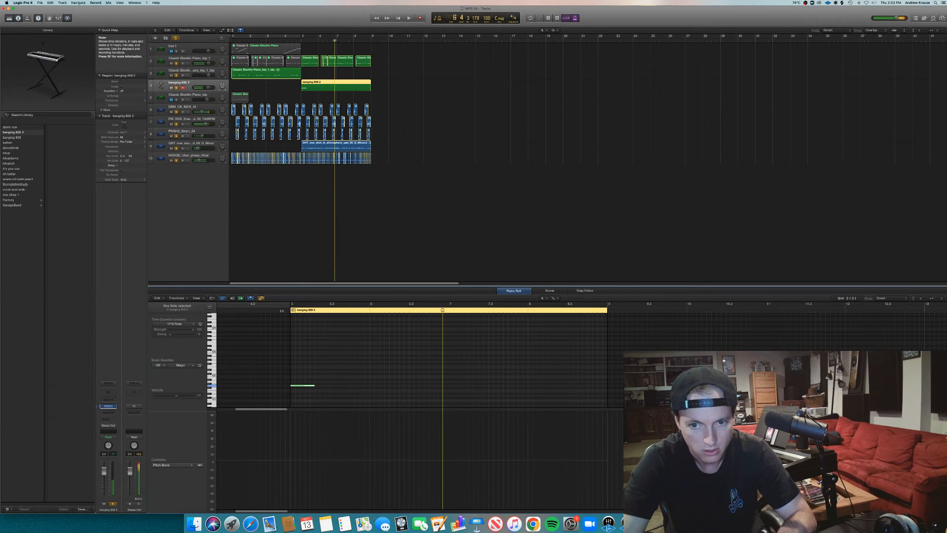
{"action": "left_click", "coordinate": [279, 306]}
{"action": "left_click_drag", "start_coordinate": [300, 307], "coordinate": [609, 336]}
{"action": "key", "text": "super+Right"}
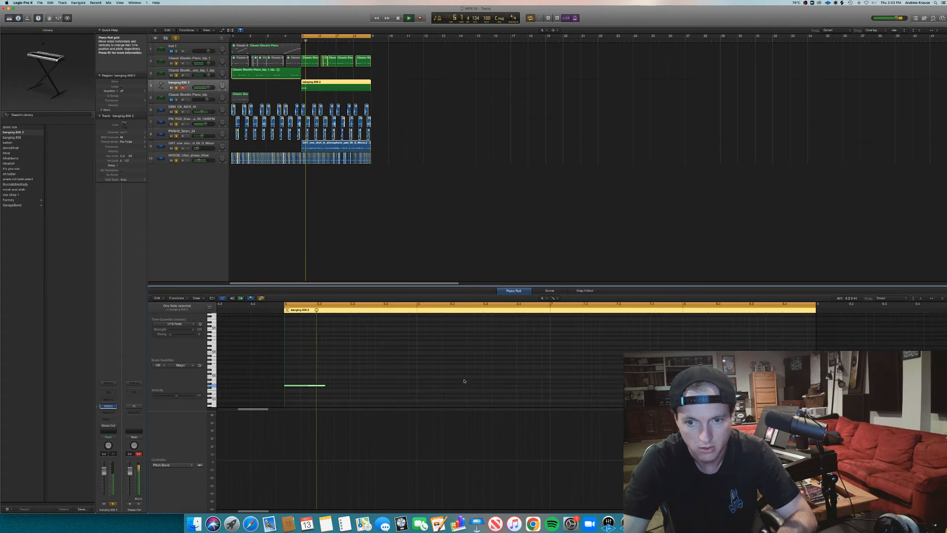
Add a second, slightly higher 808 note halfway through beat 3 of bar 5 and replay the bar to check it.
{"action": "left_click", "coordinate": [363, 382]}
{"action": "left_click_drag", "start_coordinate": [362, 383], "coordinate": [377, 386]}
{"action": "key", "text": "space"}
{"action": "key", "text": "space"}
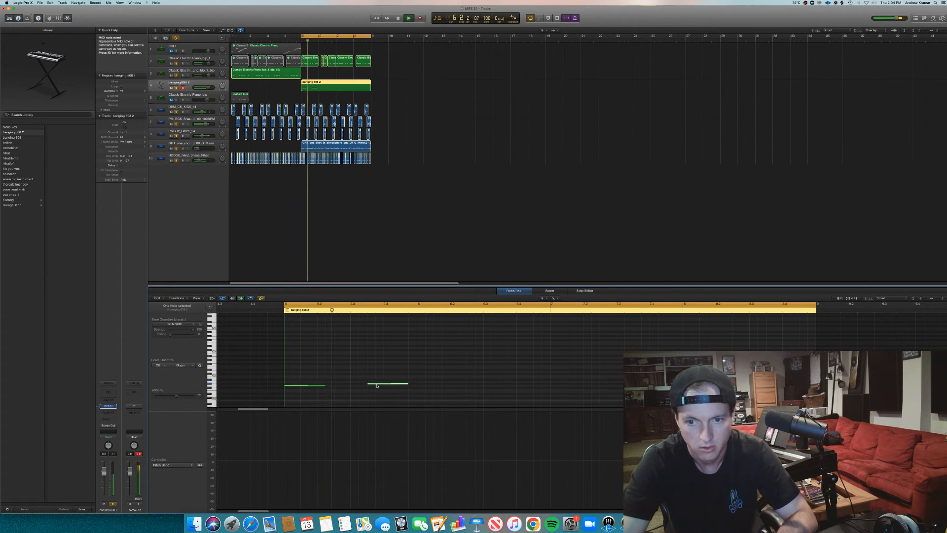
{"action": "key", "text": "space"}
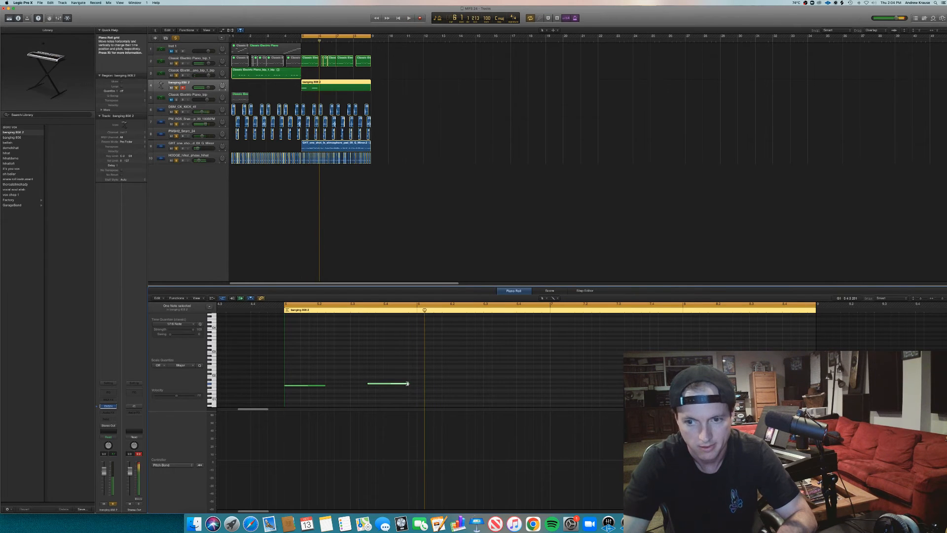
{"action": "key", "text": "space"}
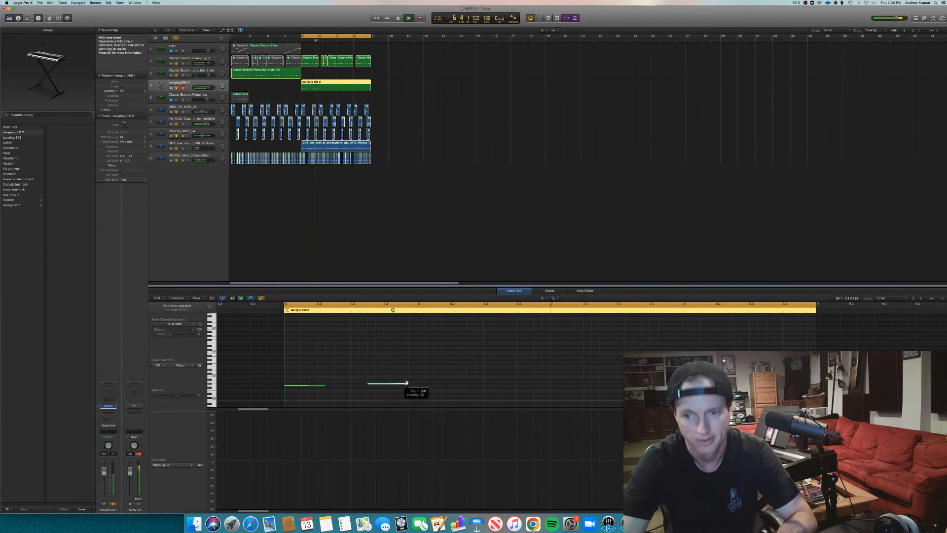
Add a third 808 note halfway through beat 4 of bar 5 at the first note's pitch, and shorten it during playback.
{"action": "left_click_drag", "start_coordinate": [402, 384], "coordinate": [400, 389]}
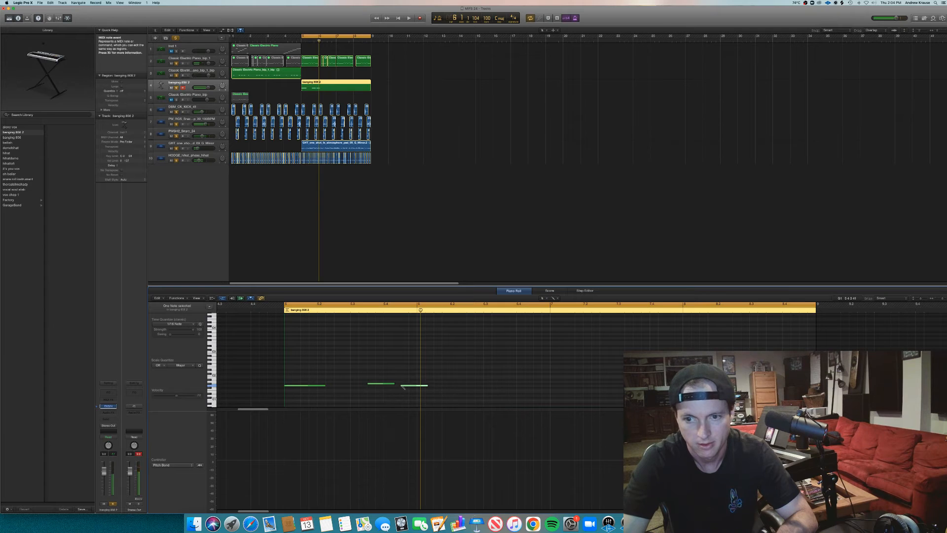
{"action": "key", "text": "space"}
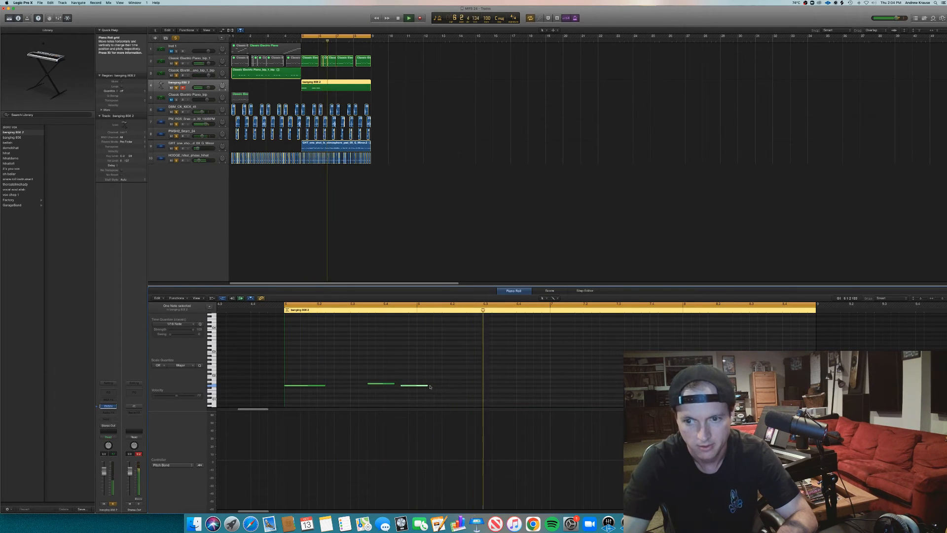
{"action": "left_click_drag", "start_coordinate": [426, 385], "coordinate": [417, 390]}
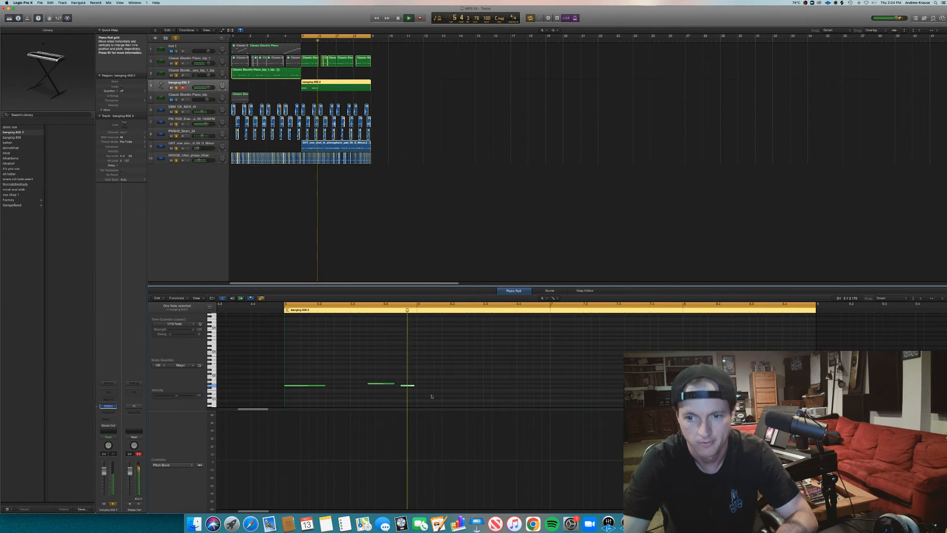
Copy the three-note 808 pattern from bar 5 into bar 6 and play it back.
{"action": "mouse_move", "coordinate": [428, 394]}
{"action": "left_mouse_down"}
{"action": "mouse_move", "coordinate": [285, 371]}
{"action": "mouse_move", "coordinate": [453, 388]}
{"action": "mouse_move", "coordinate": [441, 388]}
{"action": "left_mouse_up"}
{"action": "key", "text": "space"}
{"action": "left_click", "coordinate": [393, 391]}
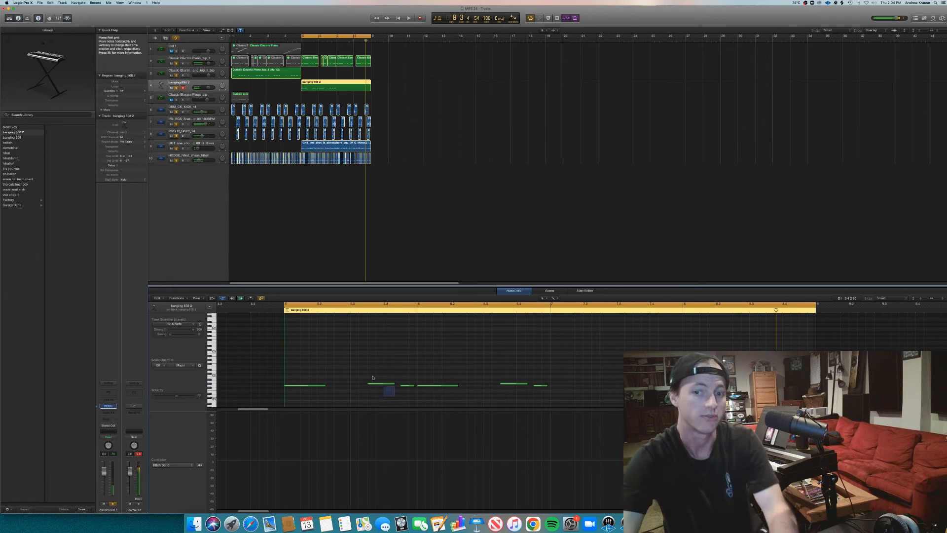
{"action": "left_click", "coordinate": [388, 368]}
{"action": "key", "text": "space"}
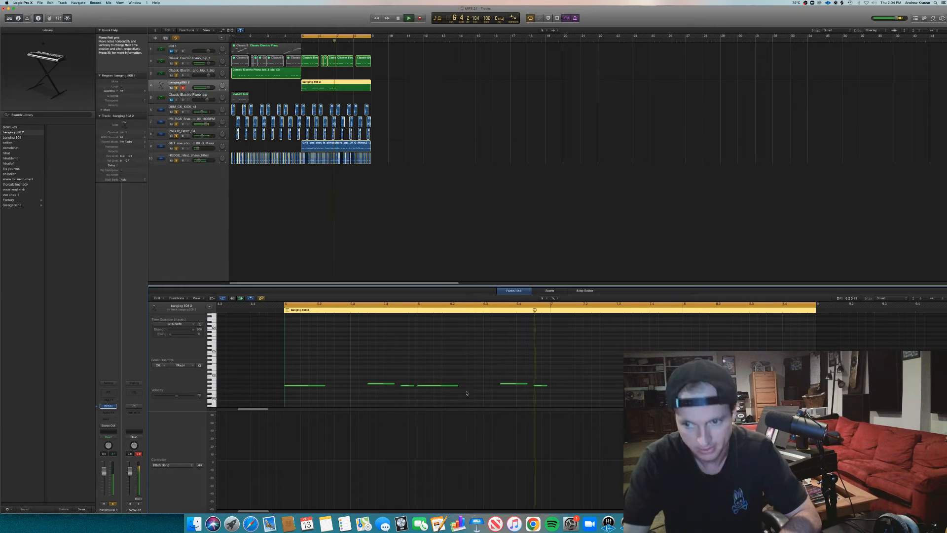
Copy the two-bar 808 pattern from bars 5 and 6 to bars 7 and 8, and deselect the region.
{"action": "key", "text": "space"}
{"action": "key", "text": "super+Left"}
{"action": "key", "text": "super+Left"}
{"action": "left_click_drag", "start_coordinate": [577, 403], "coordinate": [565, 388]}
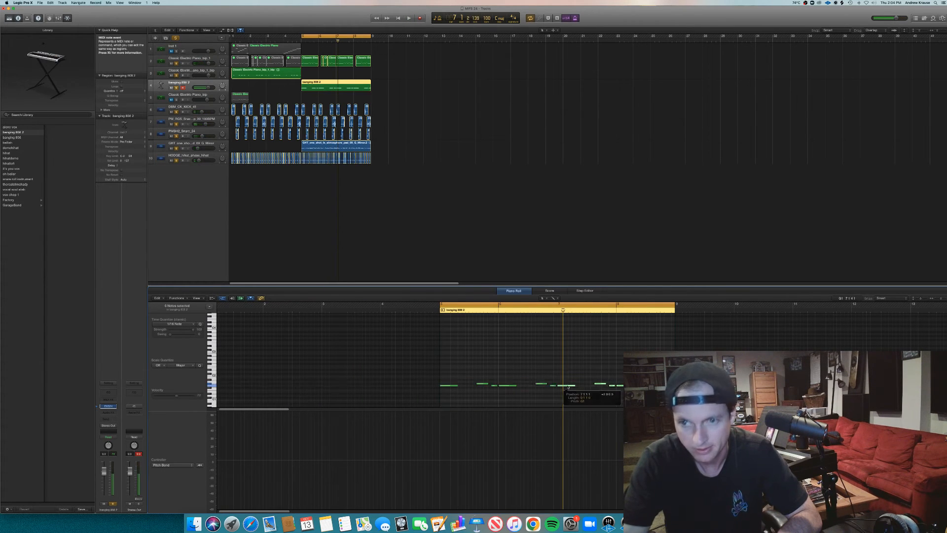
{"action": "left_click", "coordinate": [410, 187]}
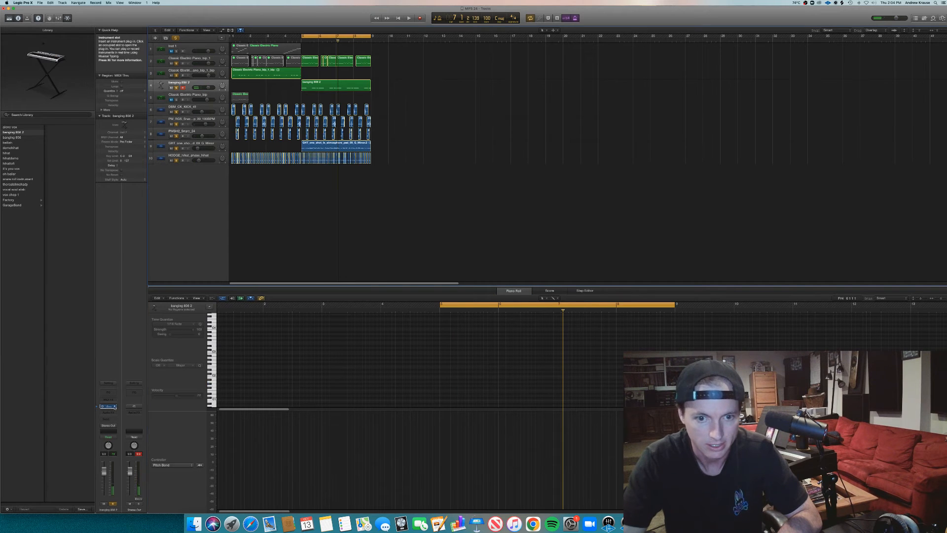
Add a Compressor with the Vintage Opto model to the banging 808 2 track and lower the track's volume while checking playback.
{"action": "left_click", "coordinate": [109, 389]}
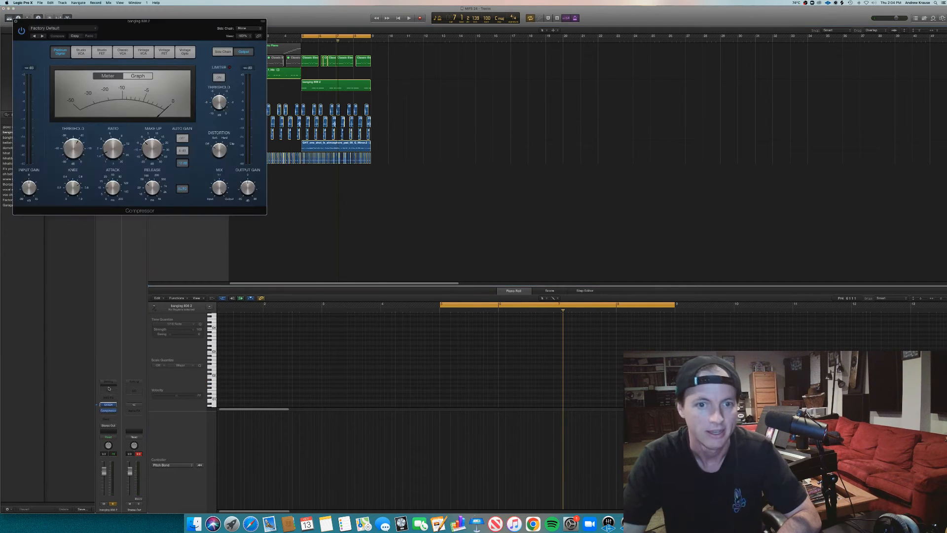
{"action": "left_click", "coordinate": [192, 52]}
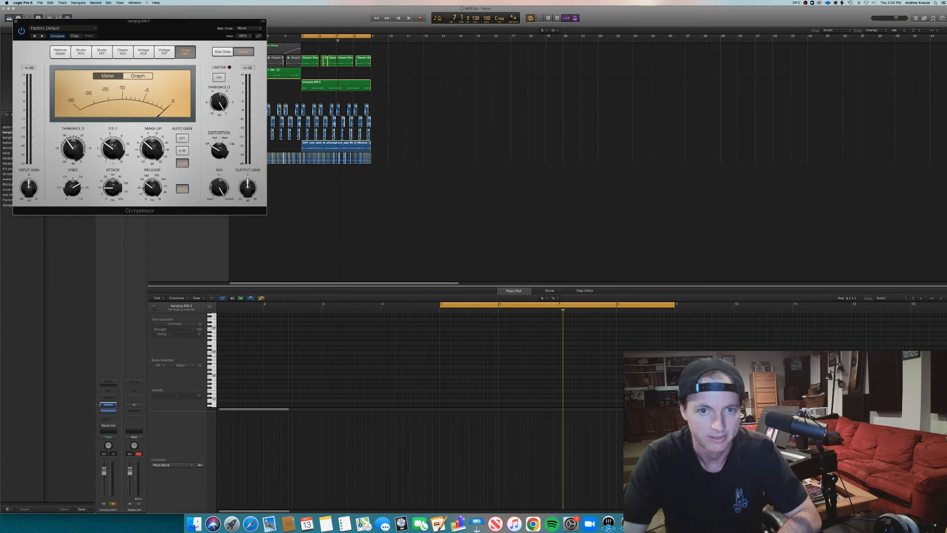
{"action": "key", "text": "space"}
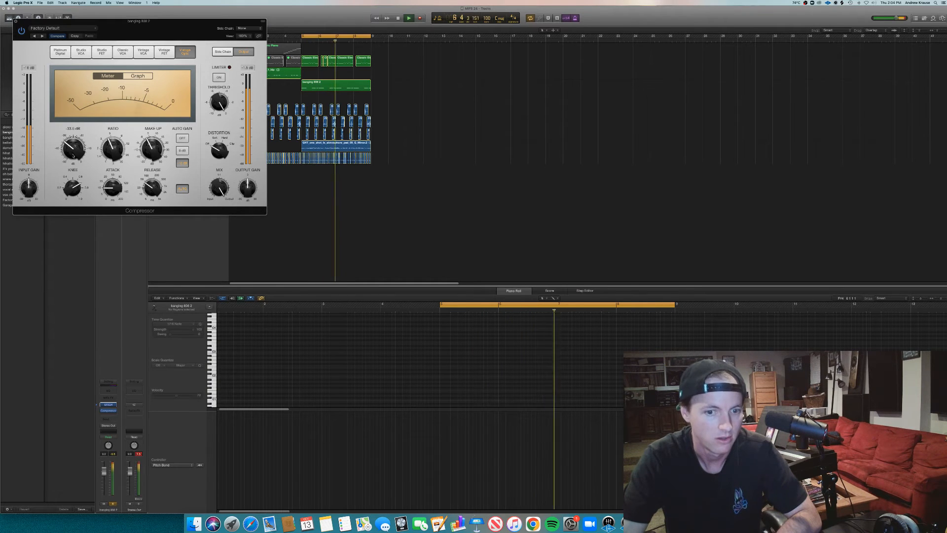
{"action": "key", "text": "space"}
{"action": "left_click_drag", "start_coordinate": [103, 472], "coordinate": [103, 488]}
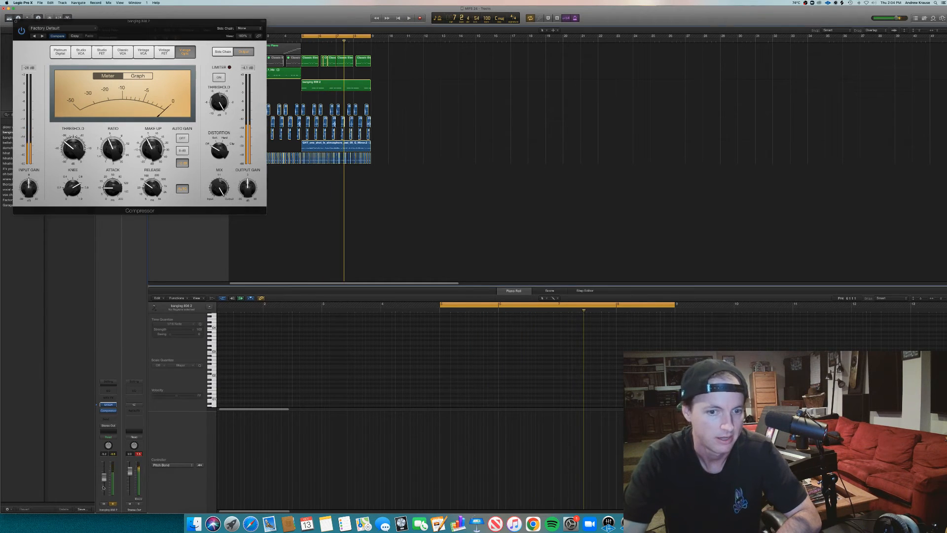
{"action": "key", "text": "space"}
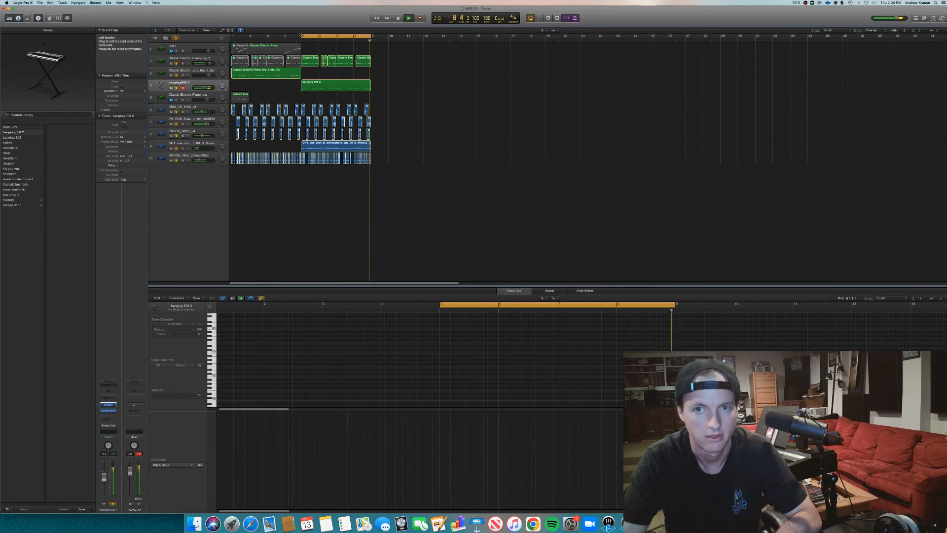
Extend the cycle range from bar 1 to bar 16 and repeat the bars 5 to 8 regions across bars 9 to 12.
{"action": "left_click_drag", "start_coordinate": [301, 35], "coordinate": [232, 35]}
{"action": "key", "text": "space"}
{"action": "key", "text": "space"}
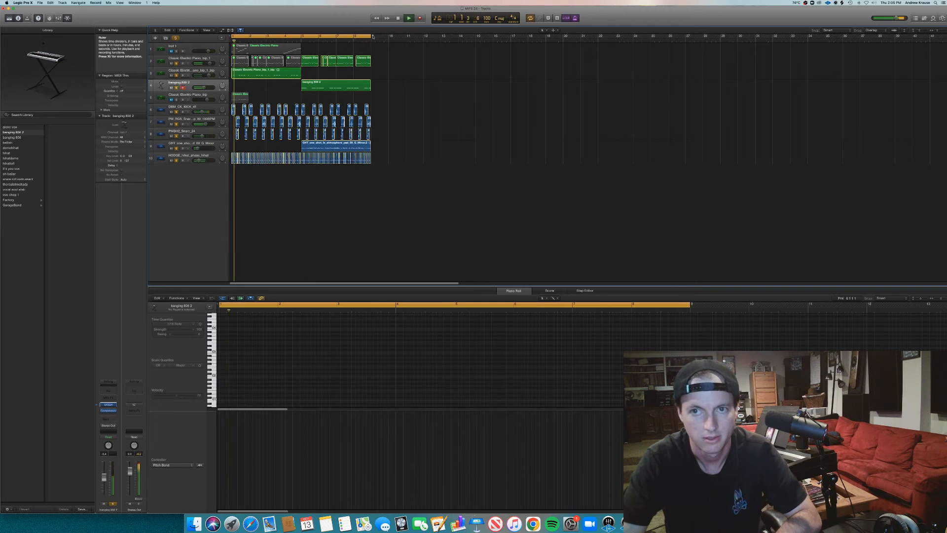
{"action": "left_click_drag", "start_coordinate": [373, 36], "coordinate": [491, 36]}
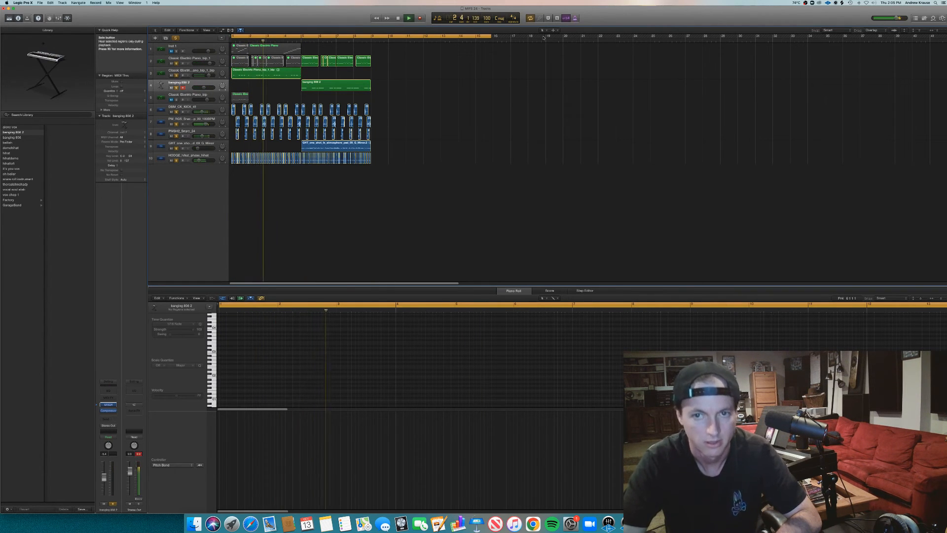
{"action": "left_click_drag", "start_coordinate": [409, 187], "coordinate": [373, 62]}
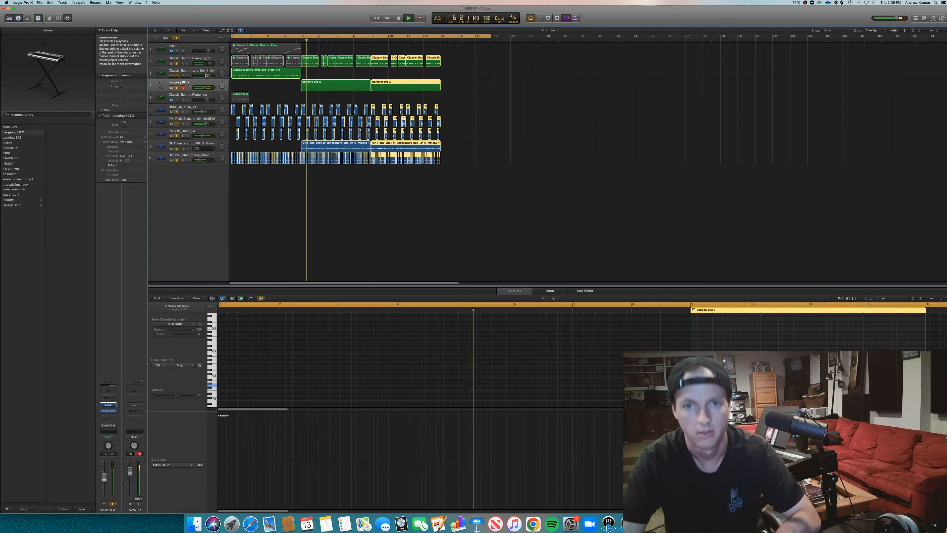
Insert a Channel EQ on the Classic Electric Piano_bip_1 track, reduce its high frequencies with a shelf, and close the plug-in window.
{"action": "left_click", "coordinate": [190, 61]}
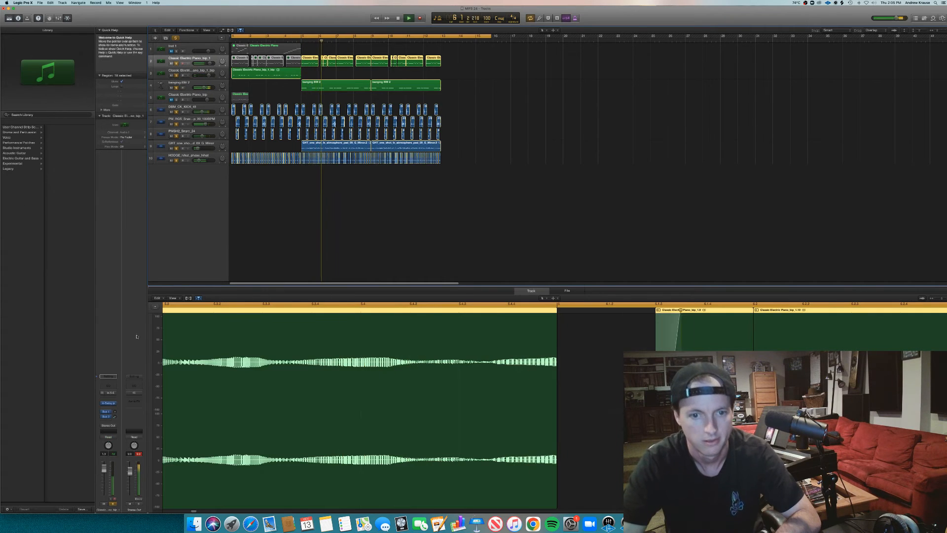
{"action": "double_click", "coordinate": [107, 386]}
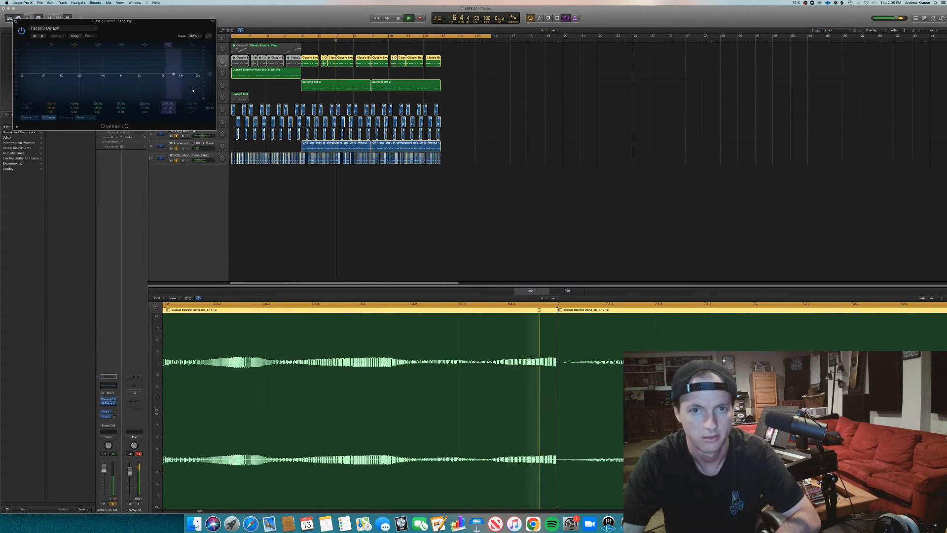
{"action": "left_click_drag", "start_coordinate": [163, 75], "coordinate": [160, 91]}
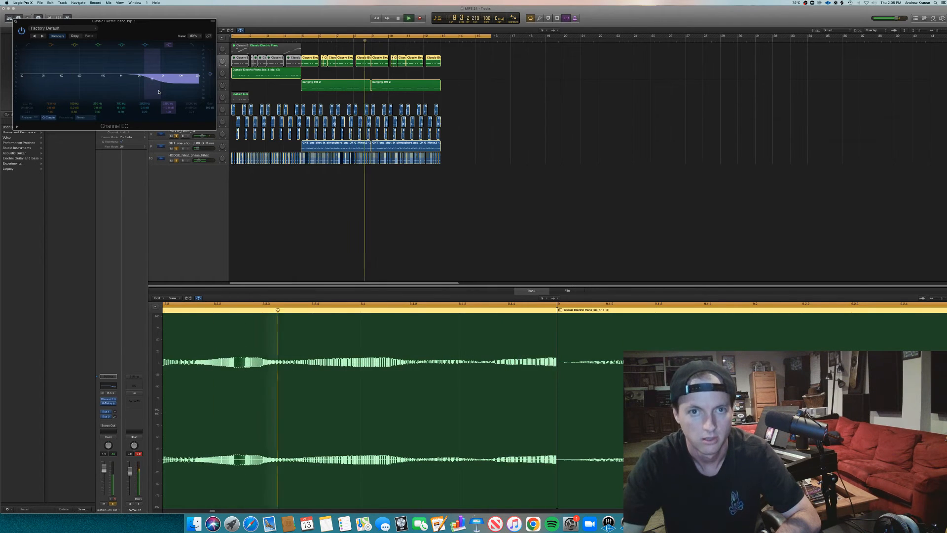
{"action": "left_click", "coordinate": [15, 20]}
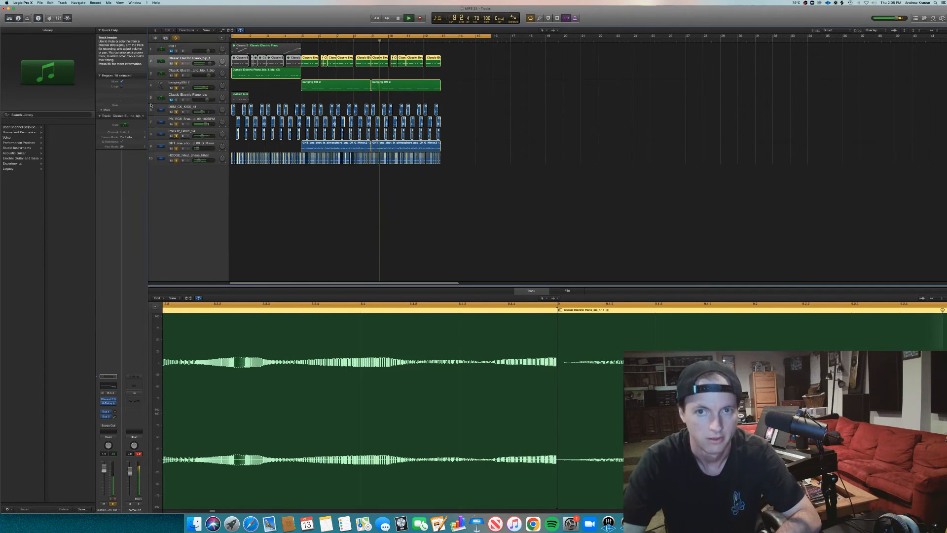
Take the two bounced melody tracks out of solo and duplicate the Inst 1 track with its looped one-bar melody region copied onto it.
{"action": "left_click", "coordinate": [176, 73]}
{"action": "left_click", "coordinate": [172, 75]}
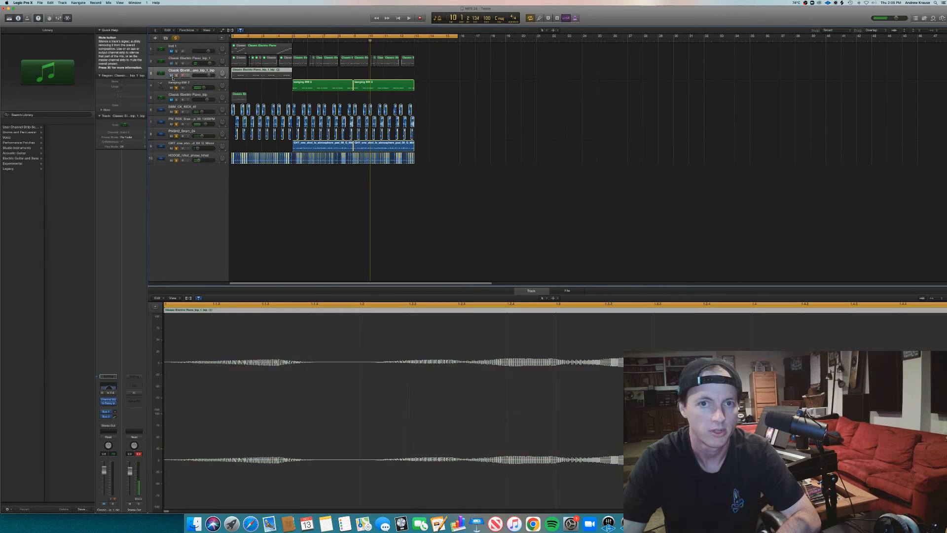
{"action": "left_click", "coordinate": [182, 48]}
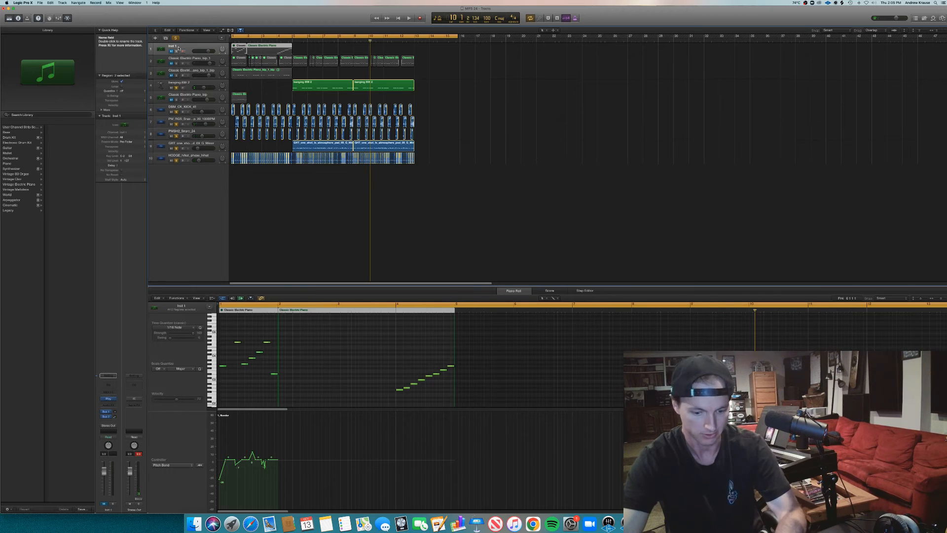
{"action": "key", "text": "super+d"}
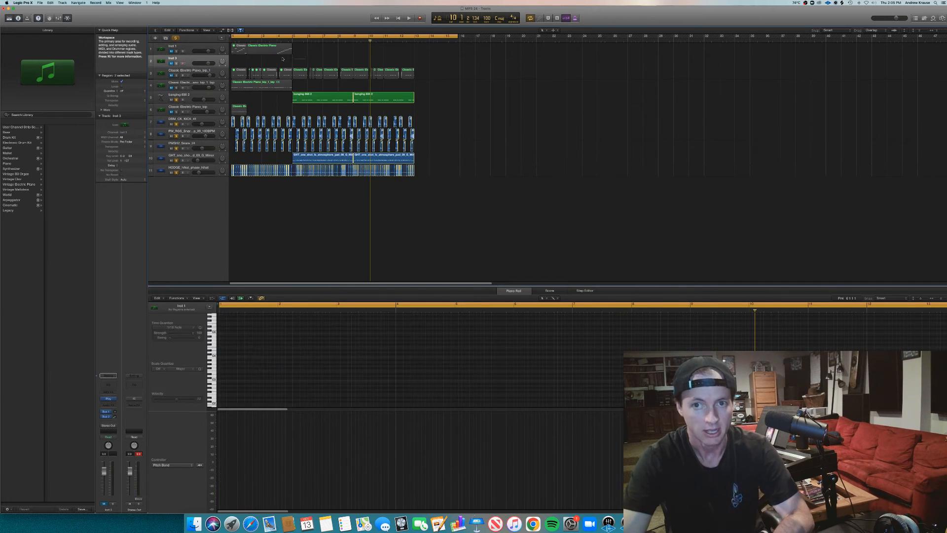
{"action": "left_click_drag", "start_coordinate": [238, 51], "coordinate": [294, 65]}
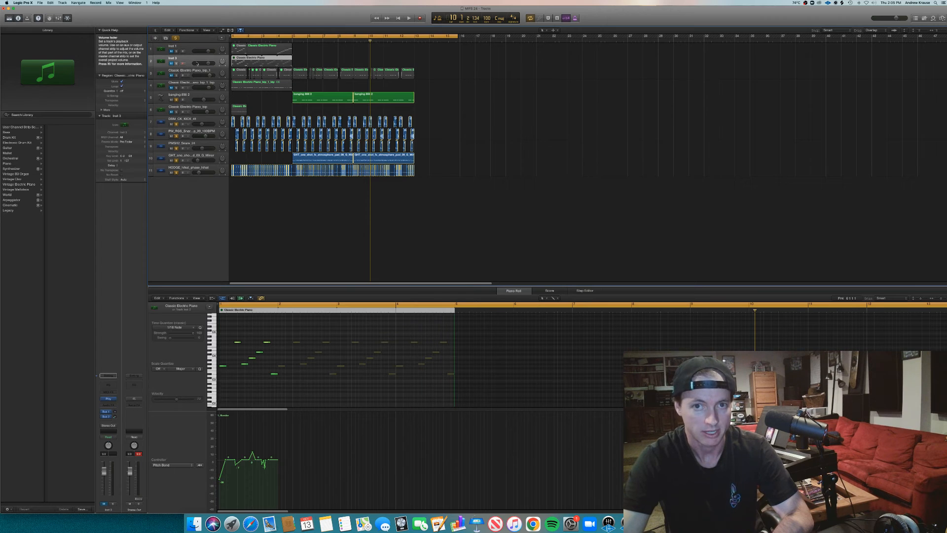
Load Serum in stereo on the duplicated track with the user preset People Like You PLUCK, and close its window.
{"action": "left_click", "coordinate": [110, 398]}
{"action": "mouse_move", "coordinate": [129, 498]}
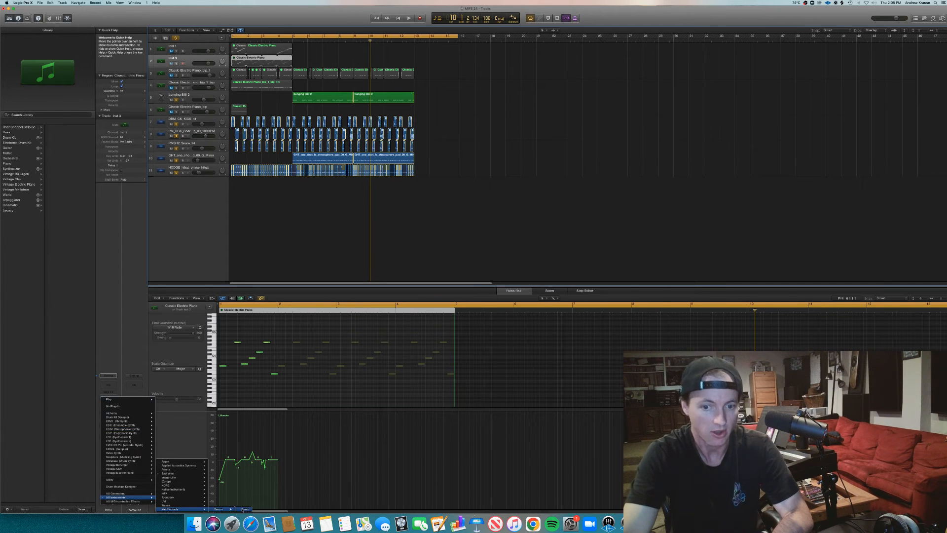
{"action": "left_click", "coordinate": [244, 509]}
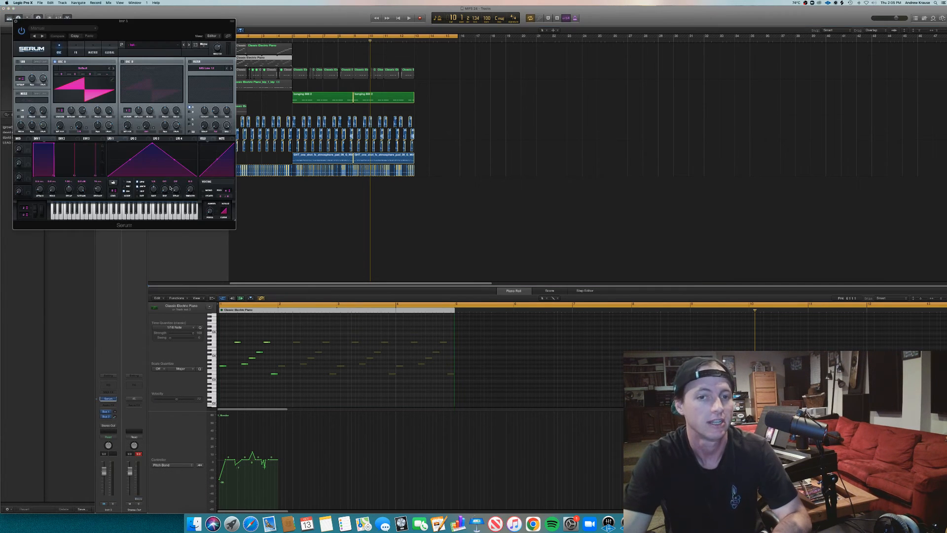
{"action": "left_click", "coordinate": [156, 44]}
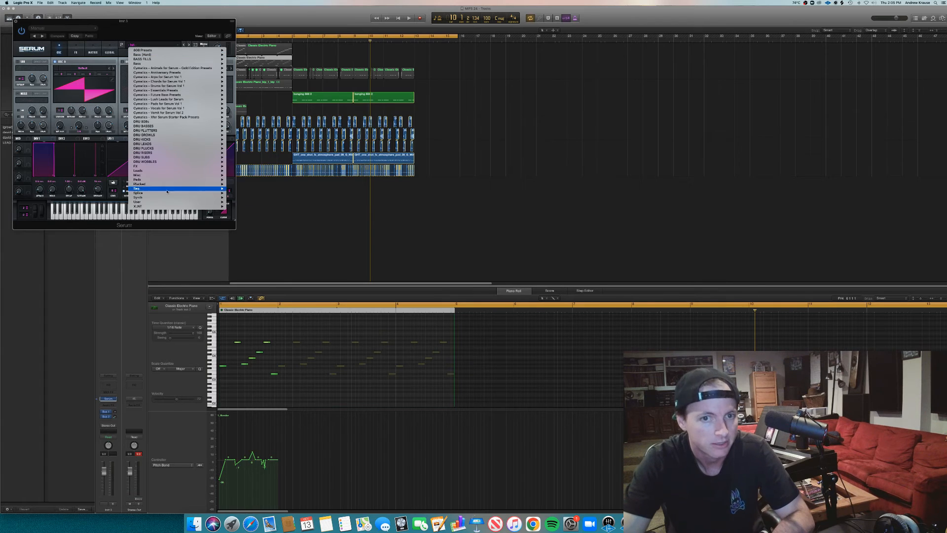
{"action": "mouse_move", "coordinate": [164, 202]}
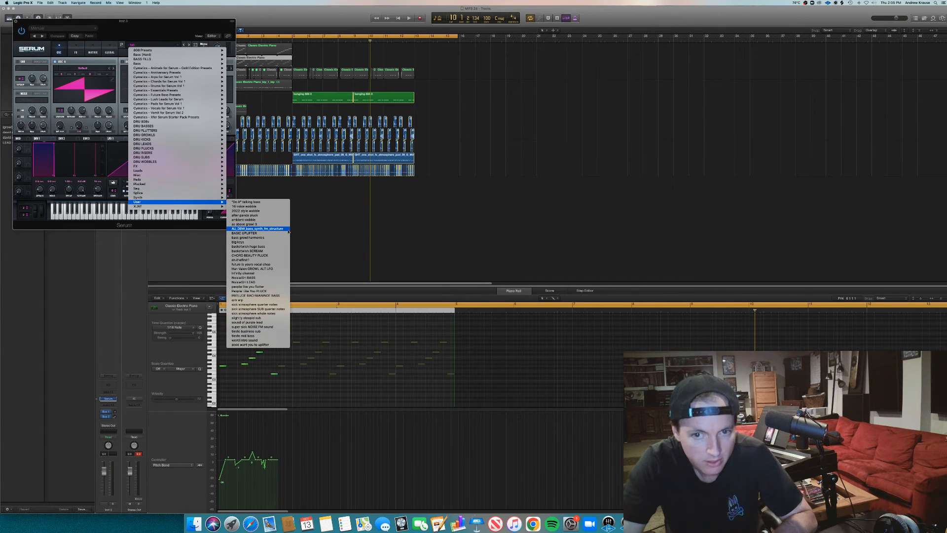
{"action": "left_click", "coordinate": [282, 292]}
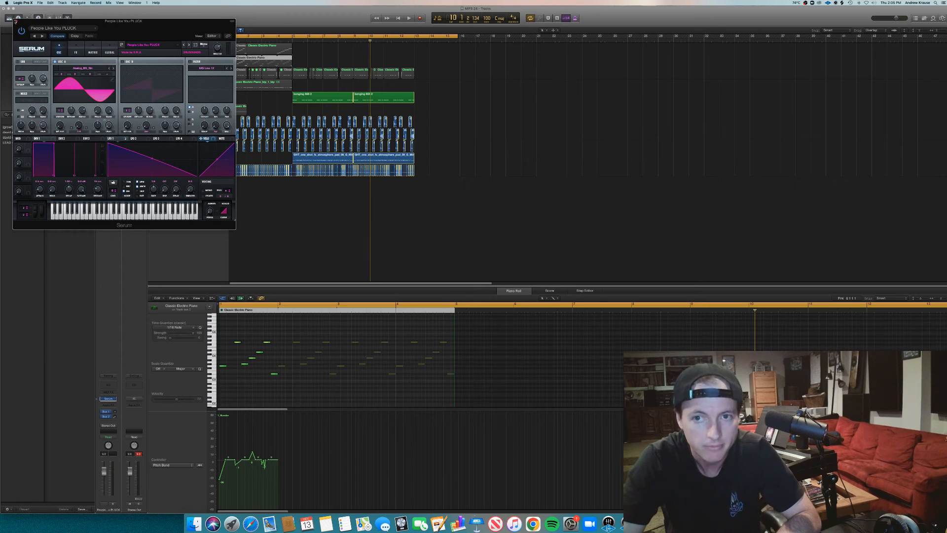
{"action": "left_click", "coordinate": [15, 21]}
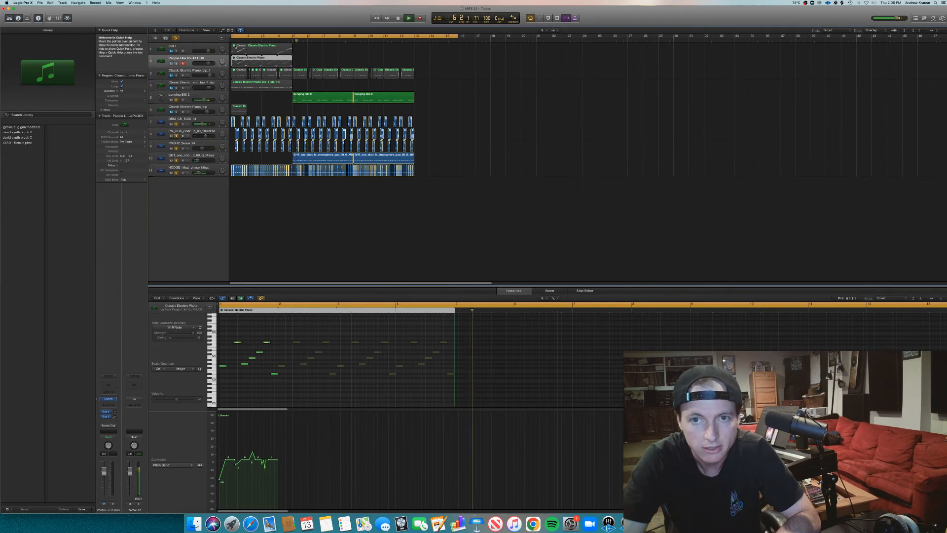
Activate the People Like You PLUCK track by soloing it and unmuting its region, and lower its volume during playback.
{"action": "left_click", "coordinate": [176, 64]}
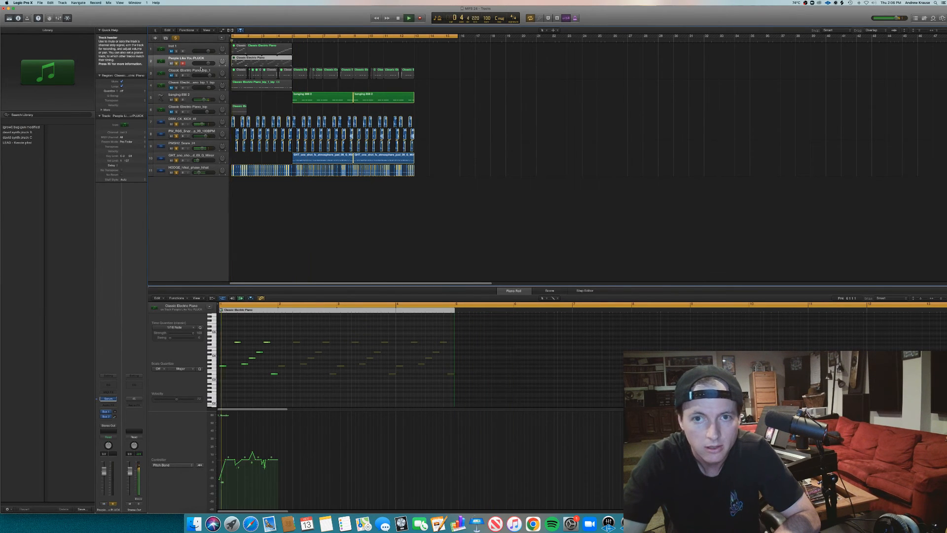
{"action": "left_click", "coordinate": [241, 63]}
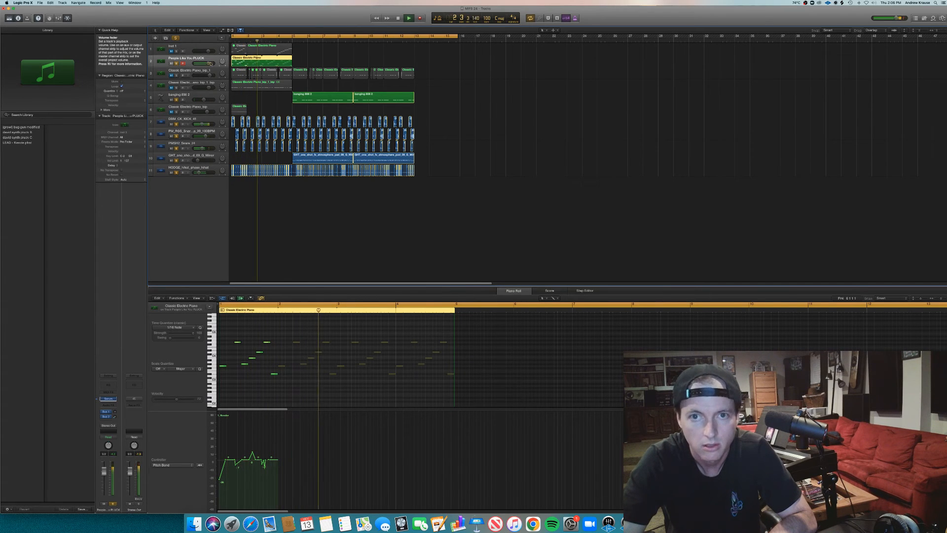
{"action": "left_click_drag", "start_coordinate": [209, 64], "coordinate": [201, 64]}
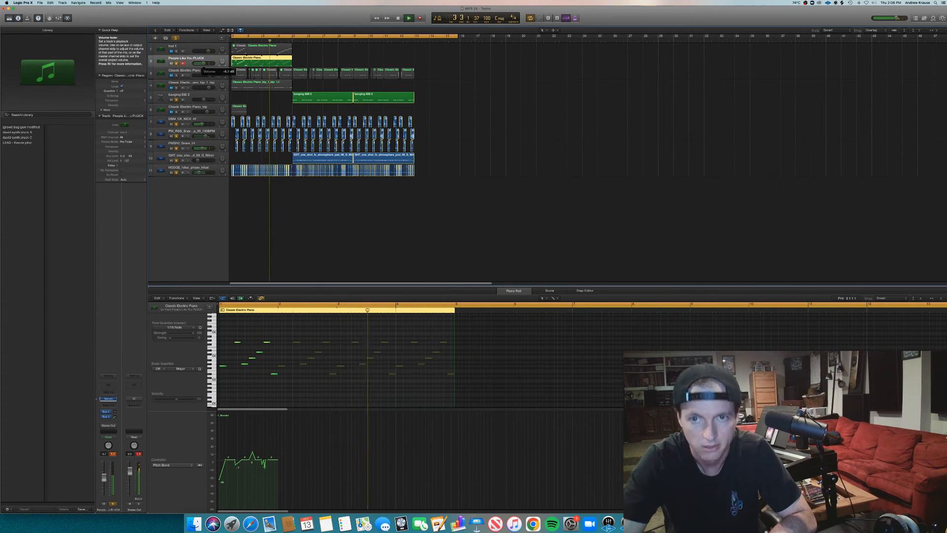
Stop playback and extend the looping pluck region through the end of bar 12.
{"action": "left_click", "coordinate": [308, 64]}
{"action": "key", "text": "space"}
{"action": "left_click_drag", "start_coordinate": [293, 61], "coordinate": [416, 63]}
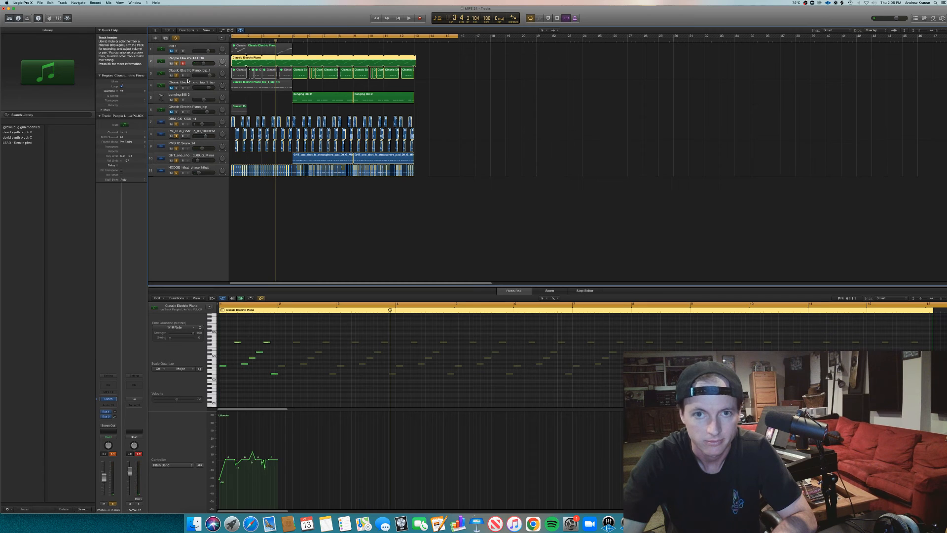
Switch solo from the bip_1 track to the bip_1_bip track and repeat its four-bar region over bars 5 to 12, checking playback.
{"action": "left_click", "coordinate": [177, 76]}
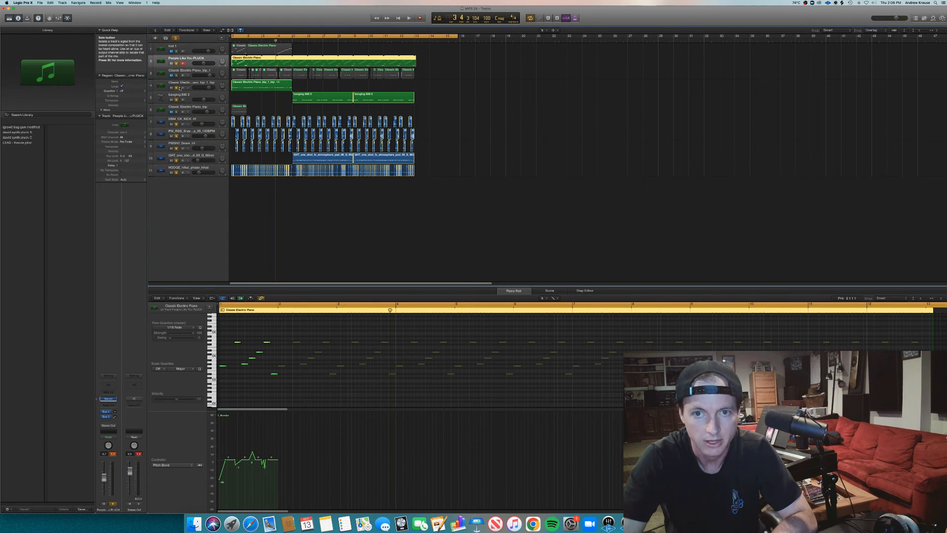
{"action": "key", "text": "space"}
{"action": "left_click_drag", "start_coordinate": [211, 88], "coordinate": [380, 88]}
{"action": "left_click", "coordinate": [261, 98]}
{"action": "key", "text": "space"}
{"action": "left_click", "coordinate": [264, 59]}
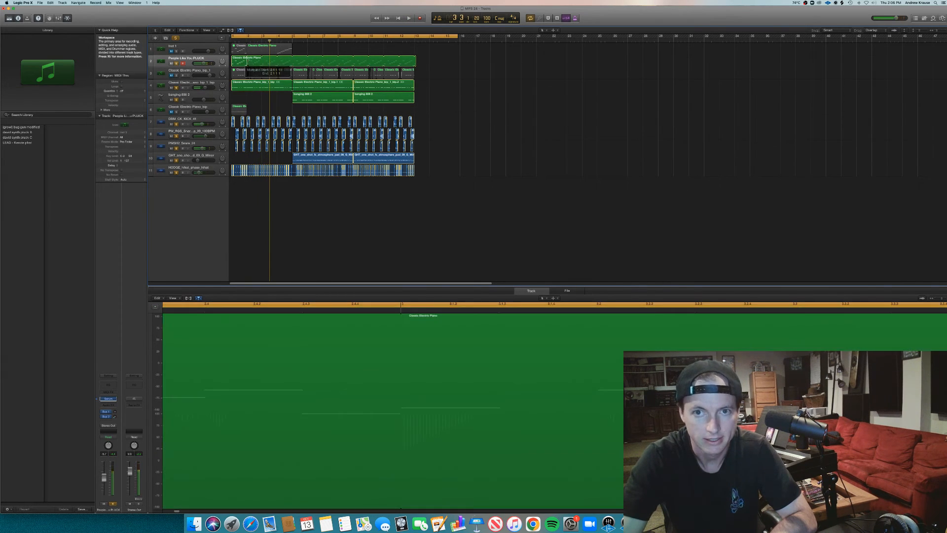
Cut the People Like You PLUCK region down to bars 1 and 2 and join the two pieces into one region.
{"action": "left_click", "coordinate": [263, 60]}
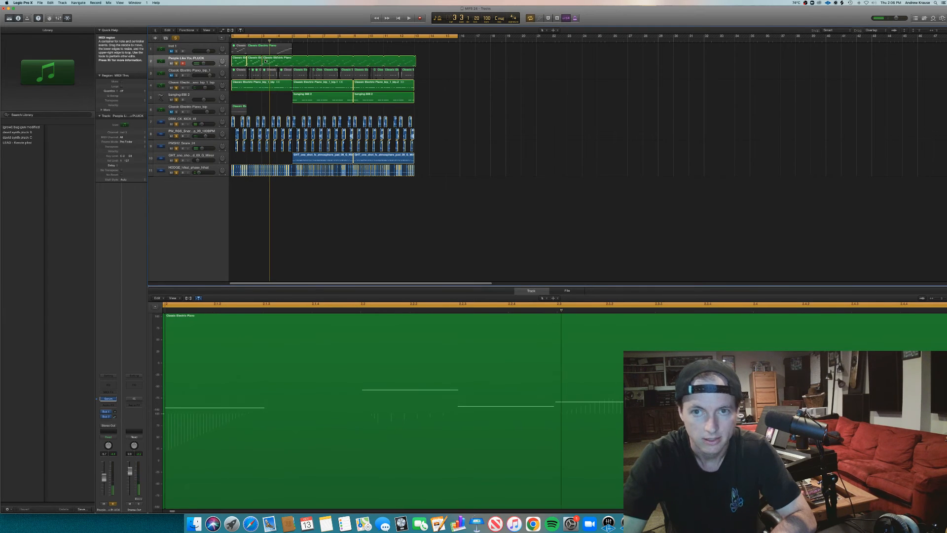
{"action": "left_click", "coordinate": [265, 62]}
{"action": "key", "text": "Delete"}
{"action": "left_click_drag", "start_coordinate": [266, 63], "coordinate": [240, 63]}
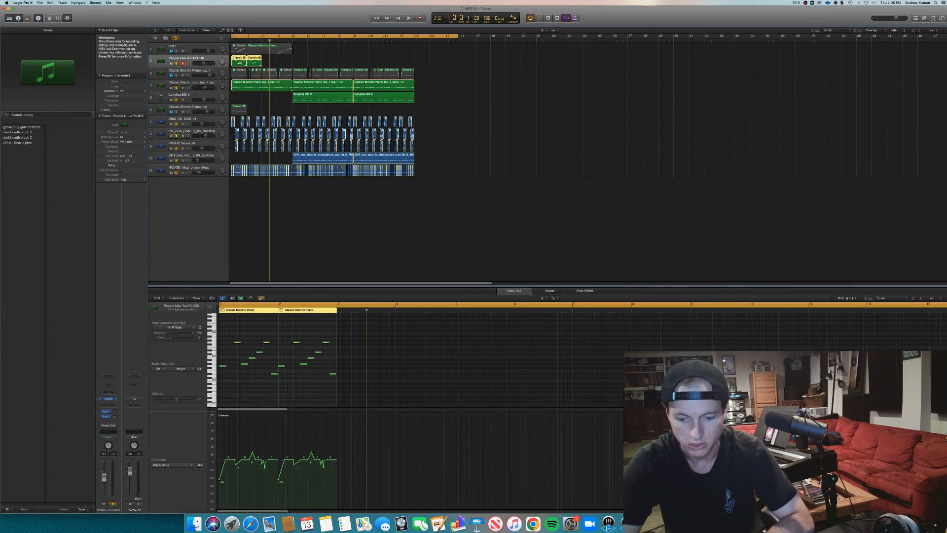
{"action": "key", "text": "super+j"}
Move the first note of bar 2 in the joined pluck region to position 2 1 3 1 and play it back.
{"action": "key", "text": "e"}
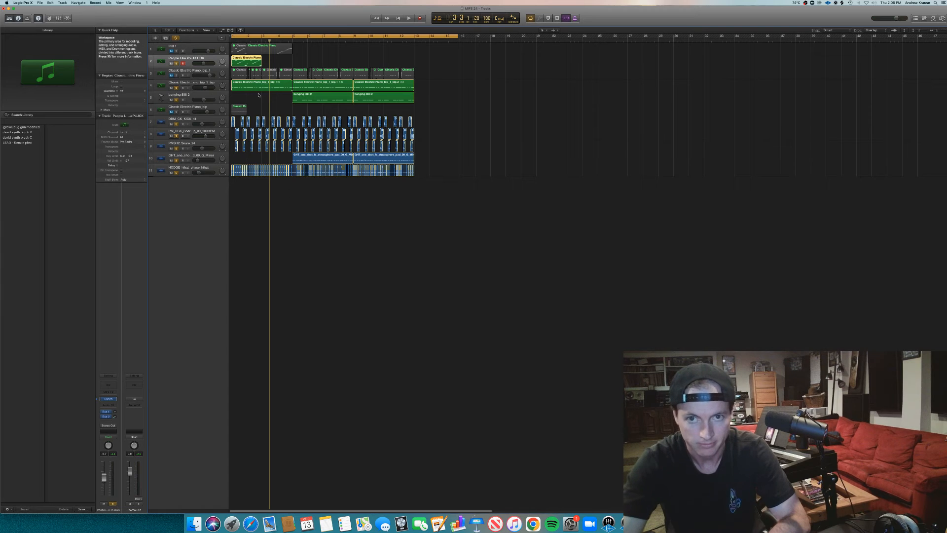
{"action": "key", "text": "e"}
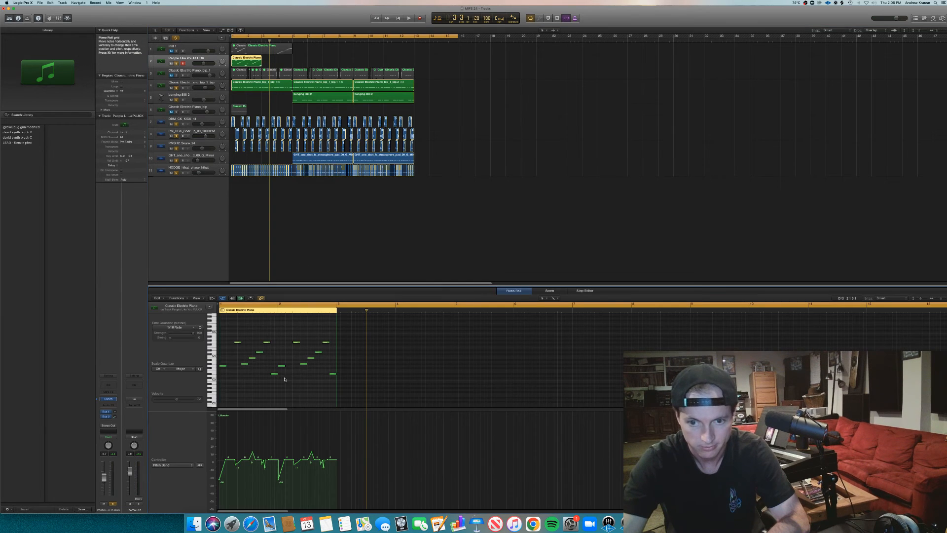
{"action": "left_click_drag", "start_coordinate": [282, 367], "coordinate": [285, 367]}
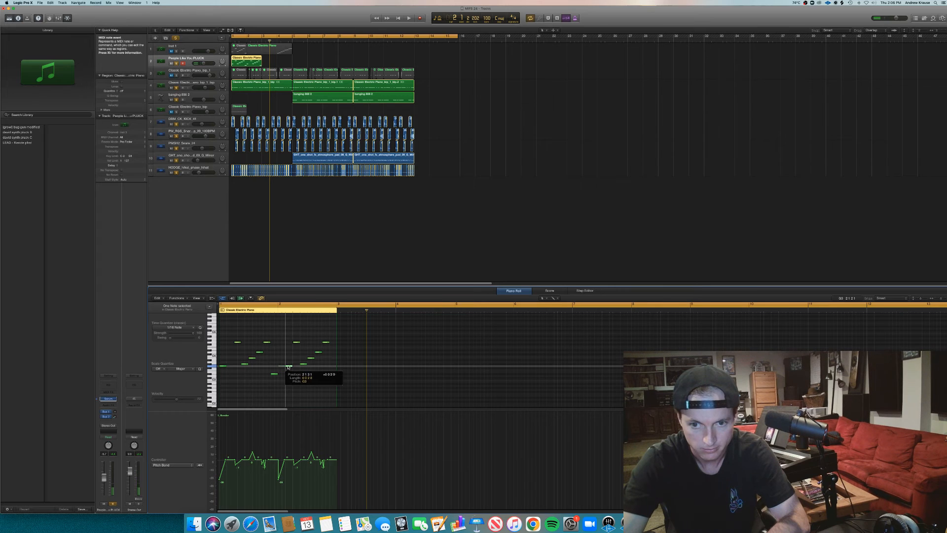
{"action": "left_click_drag", "start_coordinate": [288, 367], "coordinate": [289, 367]}
{"action": "key", "text": "space"}
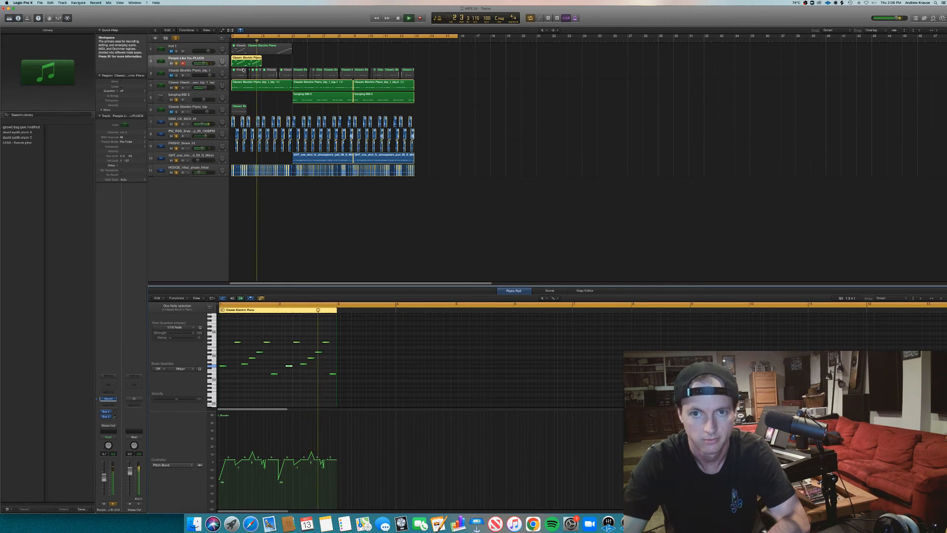
Loop the two-bar pluck region through the end of bar 12 and clear all solos during playback.
{"action": "left_click_drag", "start_coordinate": [263, 59], "coordinate": [409, 72]}
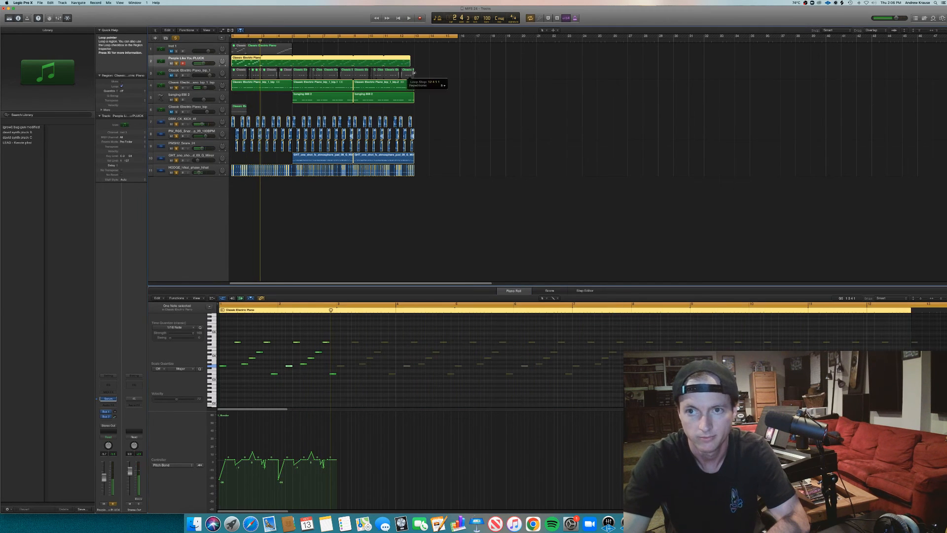
{"action": "key", "text": "space"}
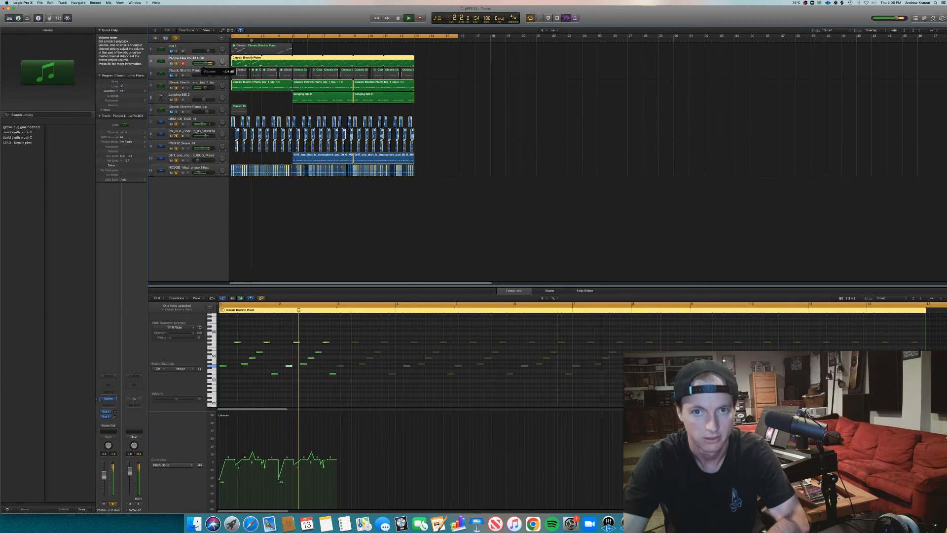
{"action": "left_click", "coordinate": [178, 39]}
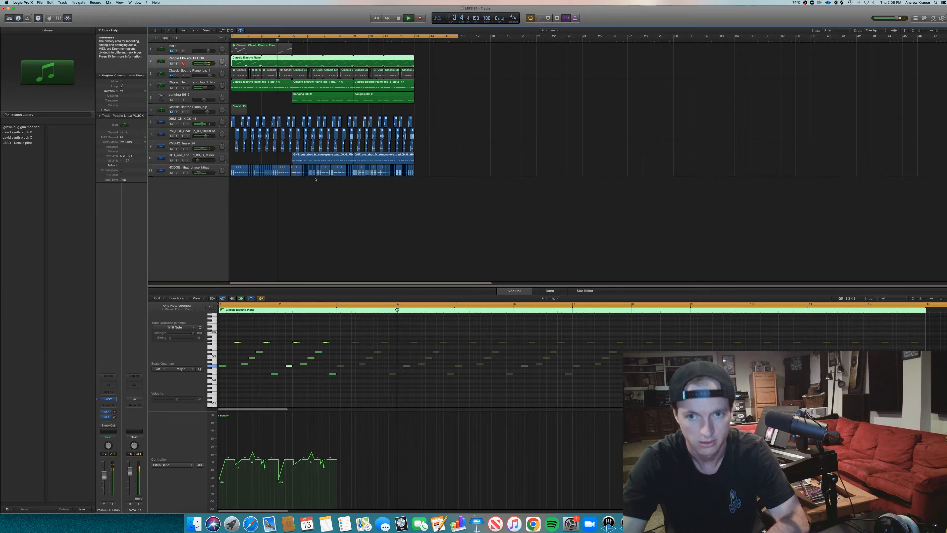
Copy the atmosphere pad region to bars 1 to 4, and soften its track with a low-cut Channel EQ and lower volume.
{"action": "left_click_drag", "start_coordinate": [311, 157], "coordinate": [196, 154]}
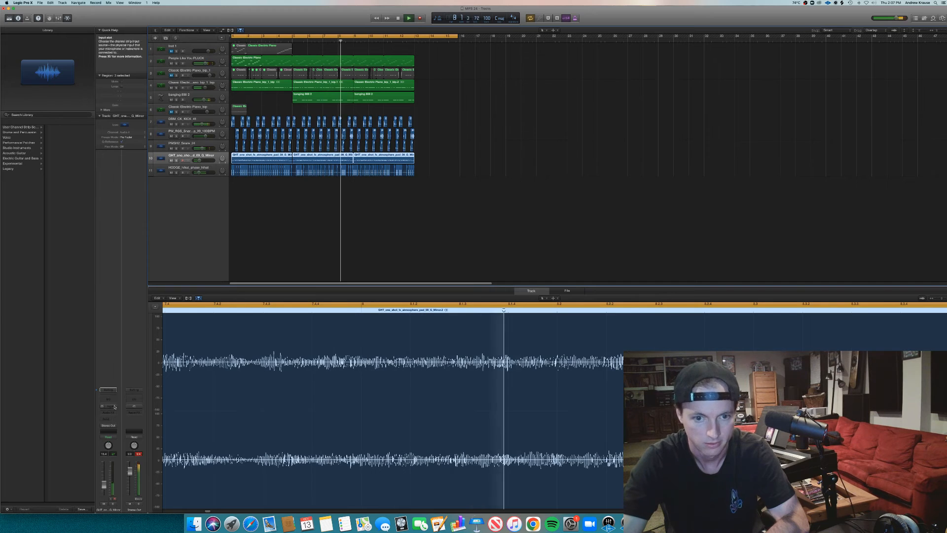
{"action": "left_click", "coordinate": [108, 397]}
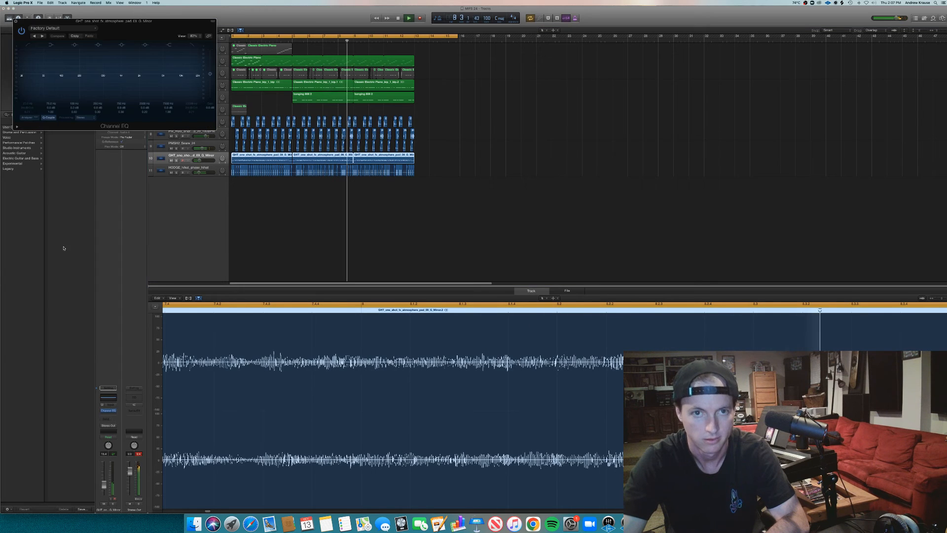
{"action": "left_click", "coordinate": [25, 45]}
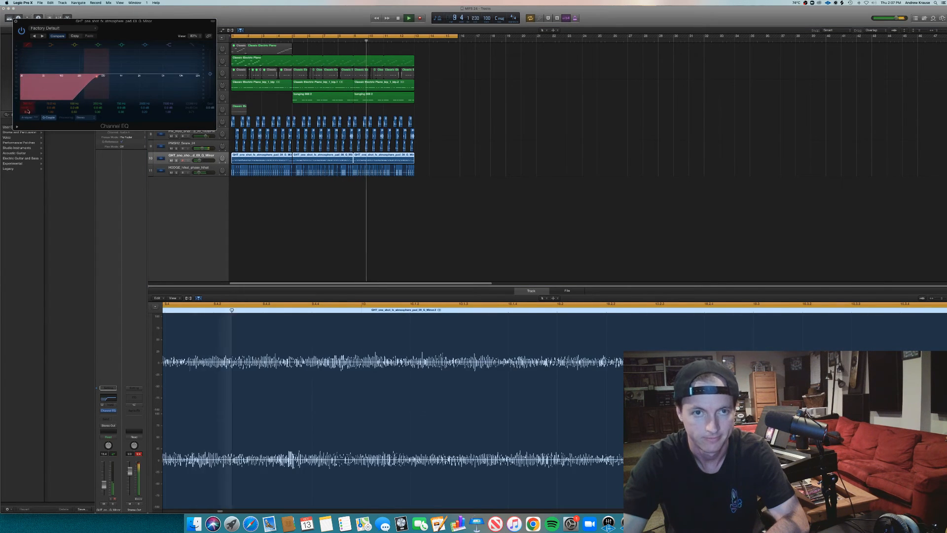
{"action": "left_click", "coordinate": [16, 21]}
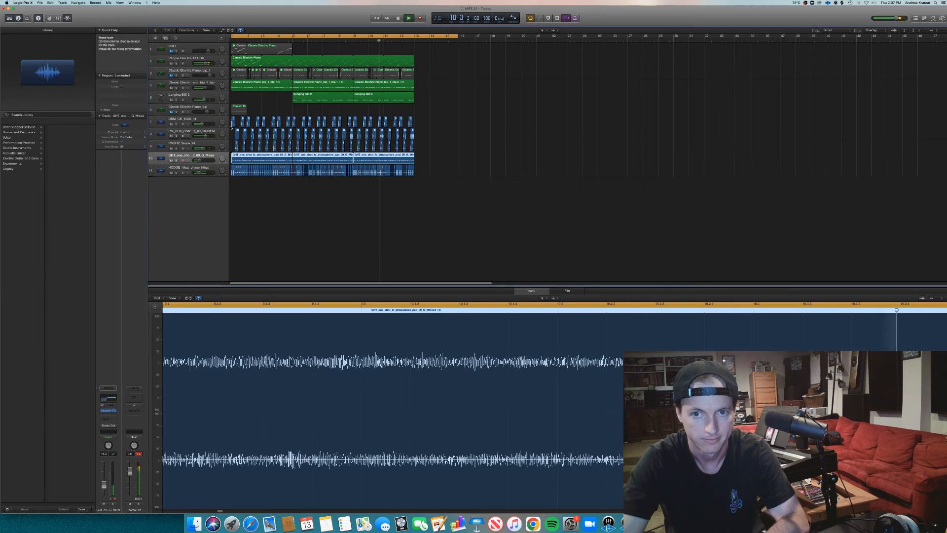
{"action": "left_click_drag", "start_coordinate": [200, 161], "coordinate": [197, 161]}
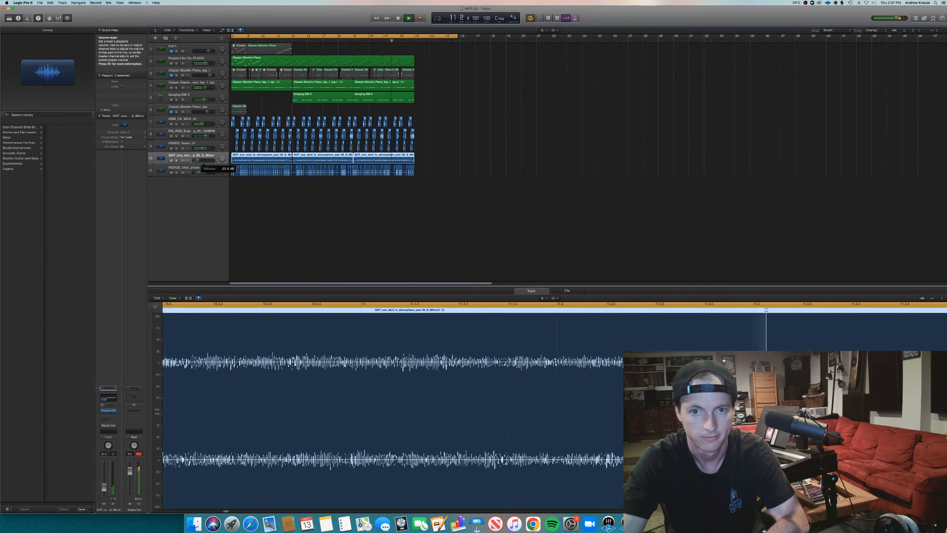
Draw volume automation on the atmosphere pad track that rises gradually from bar 2 to the start of bar 5.
{"action": "key", "text": "Return"}
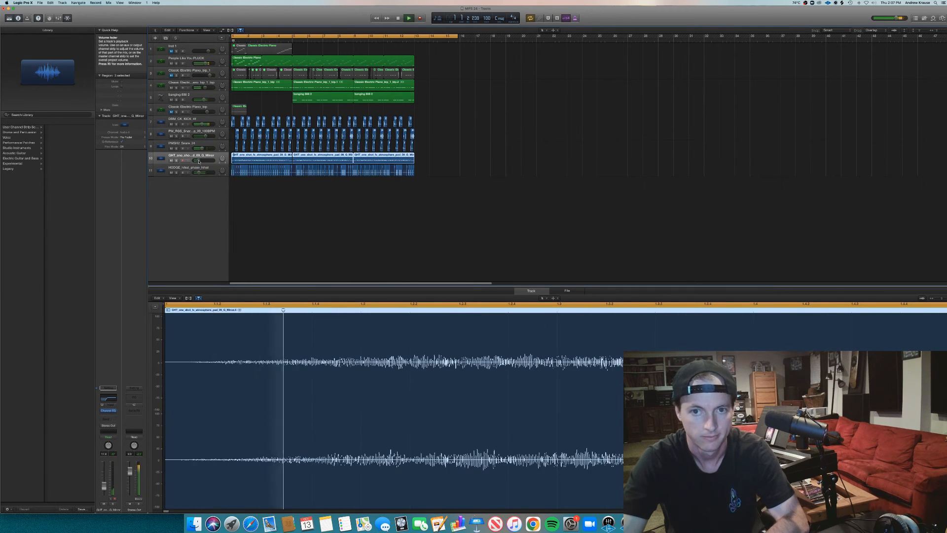
{"action": "key", "text": "a"}
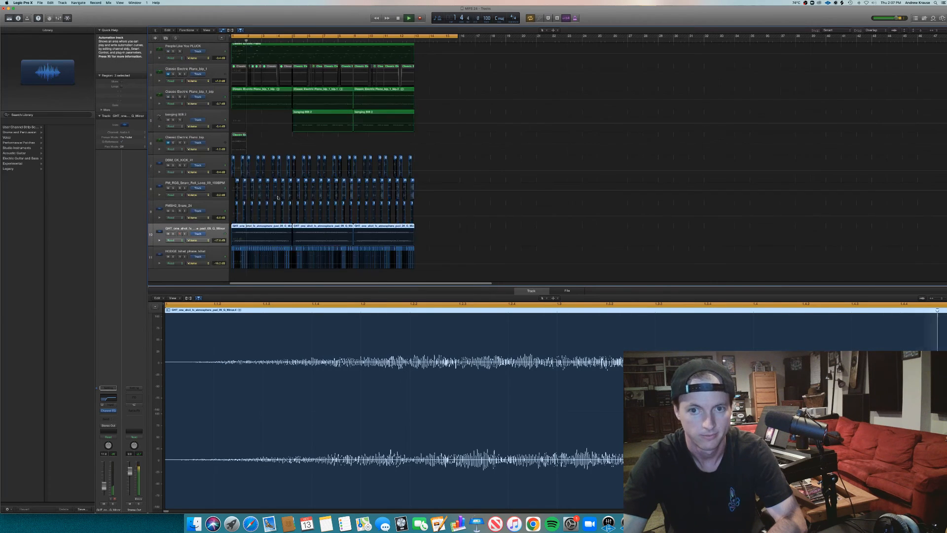
{"action": "left_click", "coordinate": [262, 241]}
{"action": "left_click", "coordinate": [261, 241]}
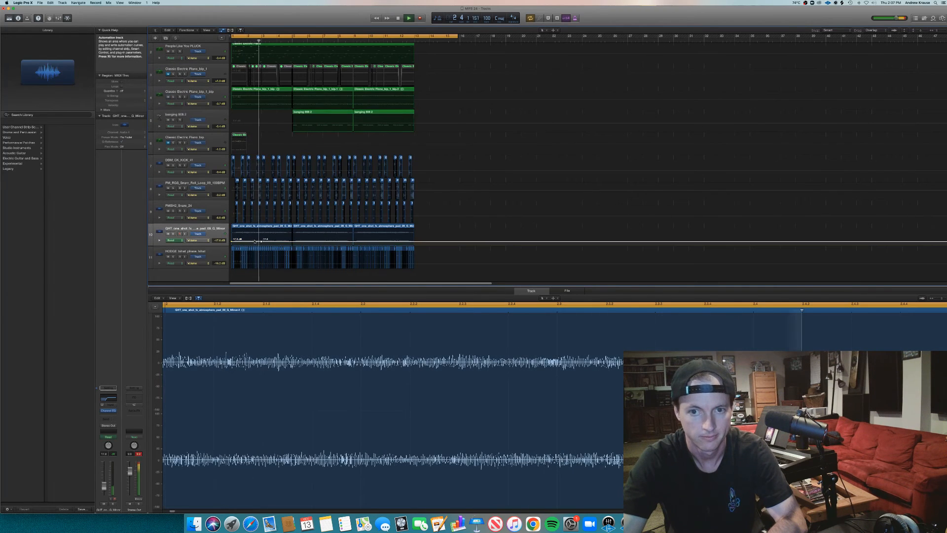
{"action": "left_click", "coordinate": [267, 241]}
{"action": "left_click_drag", "start_coordinate": [263, 242], "coordinate": [263, 241]}
{"action": "left_click", "coordinate": [275, 241]}
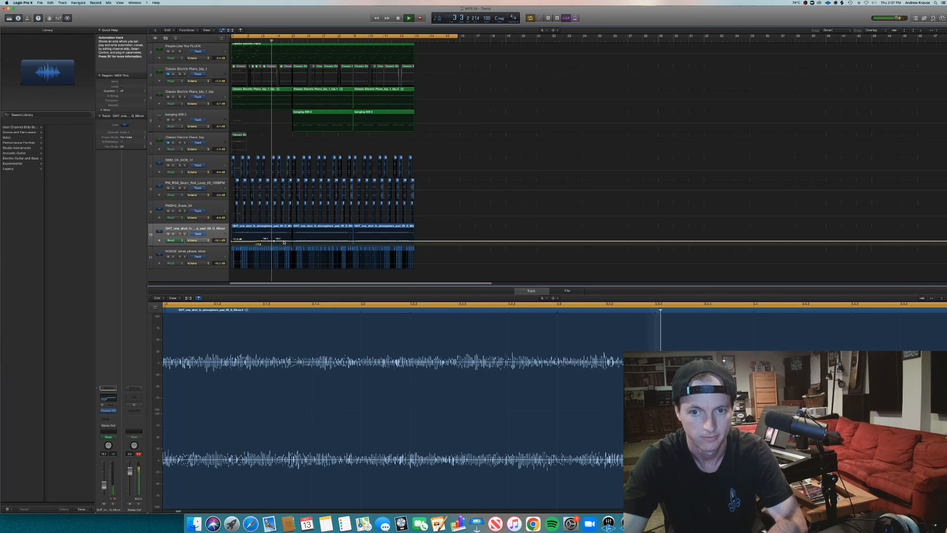
{"action": "left_click", "coordinate": [292, 239]}
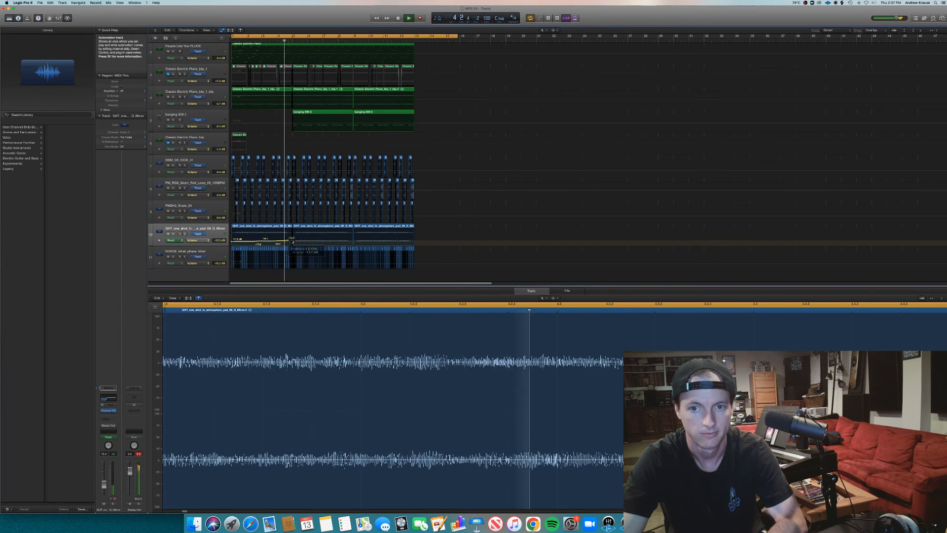
{"action": "left_click_drag", "start_coordinate": [295, 241], "coordinate": [296, 240]}
Add a second volume rise on the pad track leading into bar 9 and hide the automation lanes.
{"action": "left_click", "coordinate": [356, 240]}
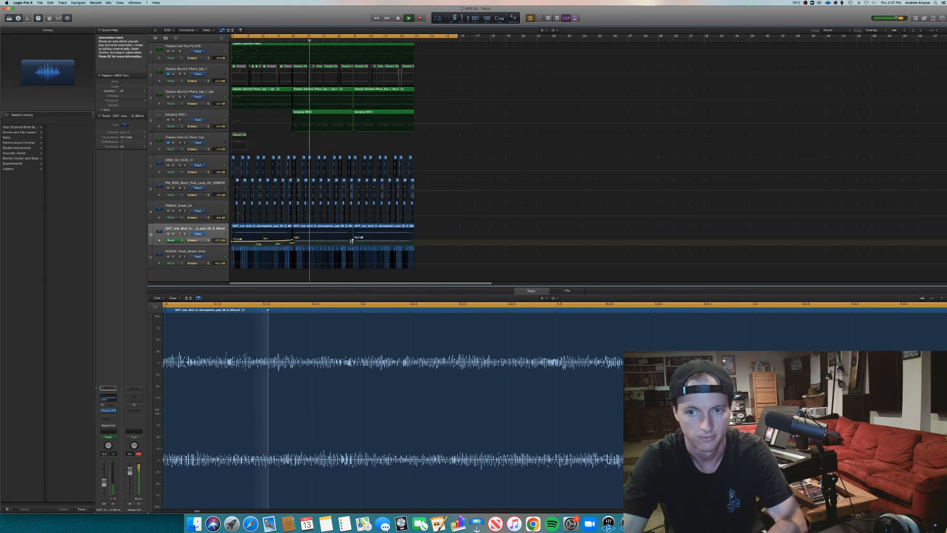
{"action": "left_click_drag", "start_coordinate": [357, 240], "coordinate": [357, 240]}
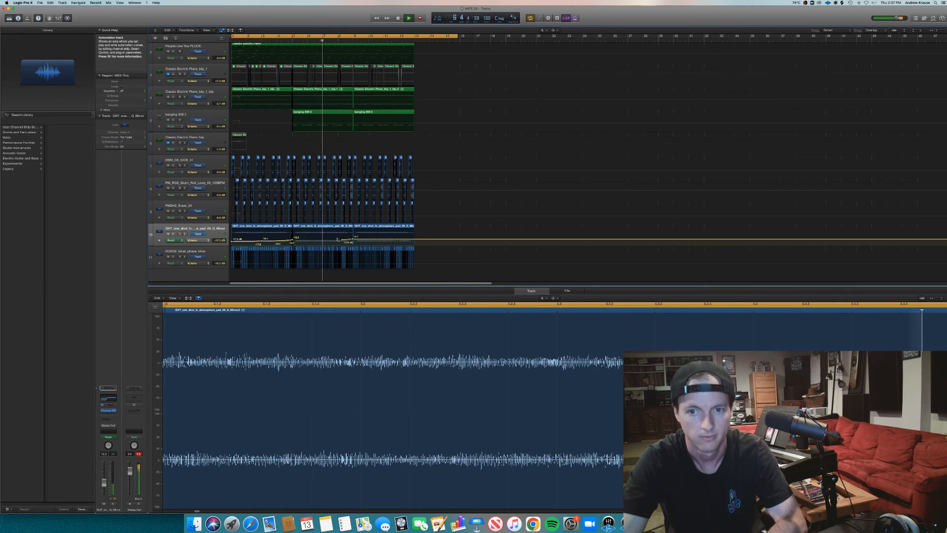
{"action": "left_click", "coordinate": [338, 239]}
{"action": "key", "text": "a"}
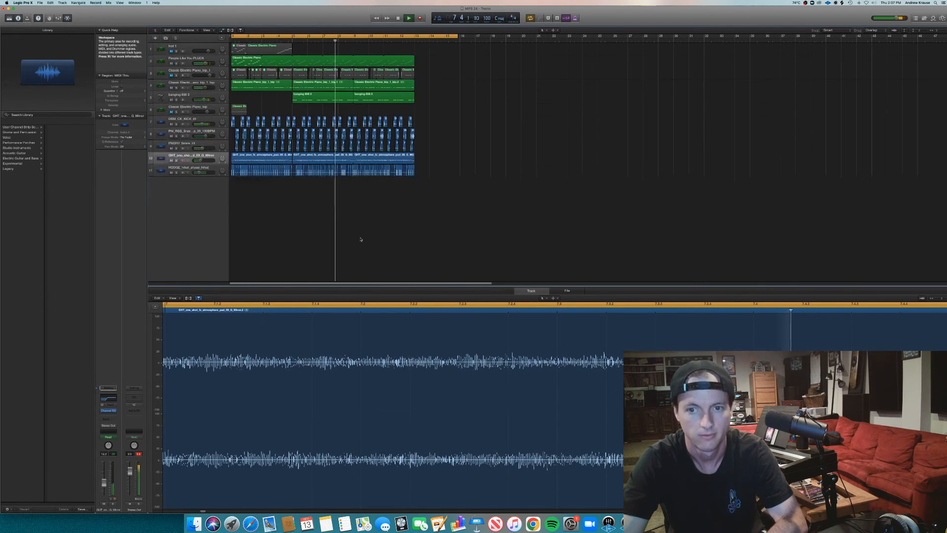
Raise the 808 track's volume and the pluck track's second bus send level during playback, and stop playback.
{"action": "left_click_drag", "start_coordinate": [203, 99], "coordinate": [206, 99]}
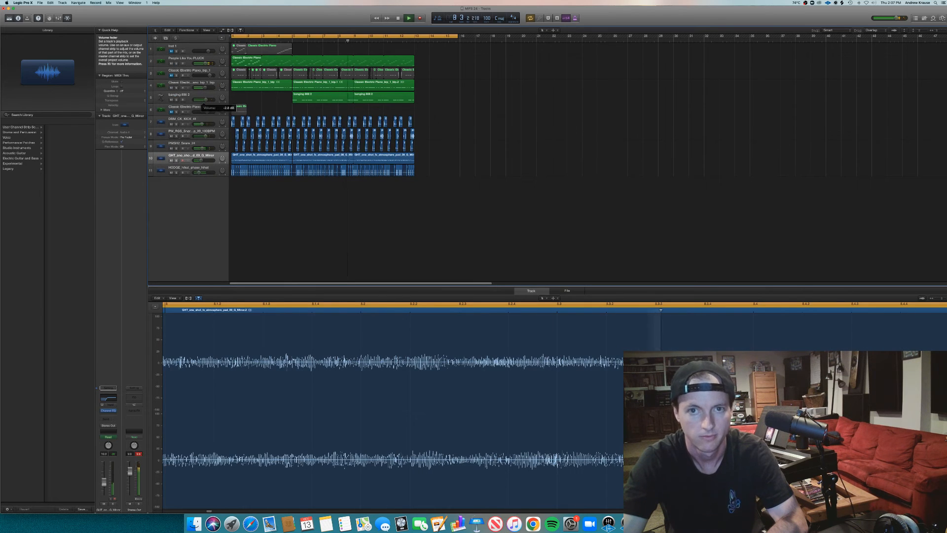
{"action": "left_click", "coordinate": [206, 64]}
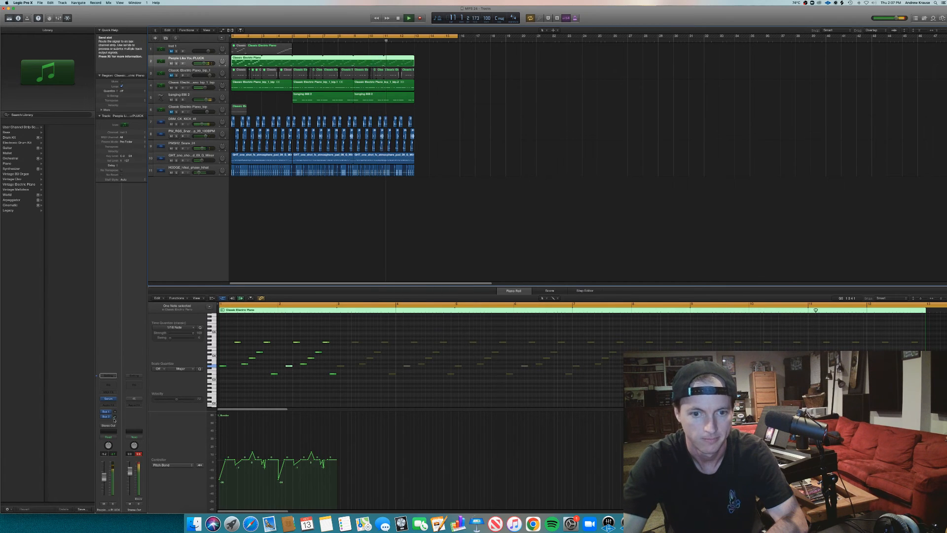
{"action": "left_click_drag", "start_coordinate": [115, 416], "coordinate": [117, 406]}
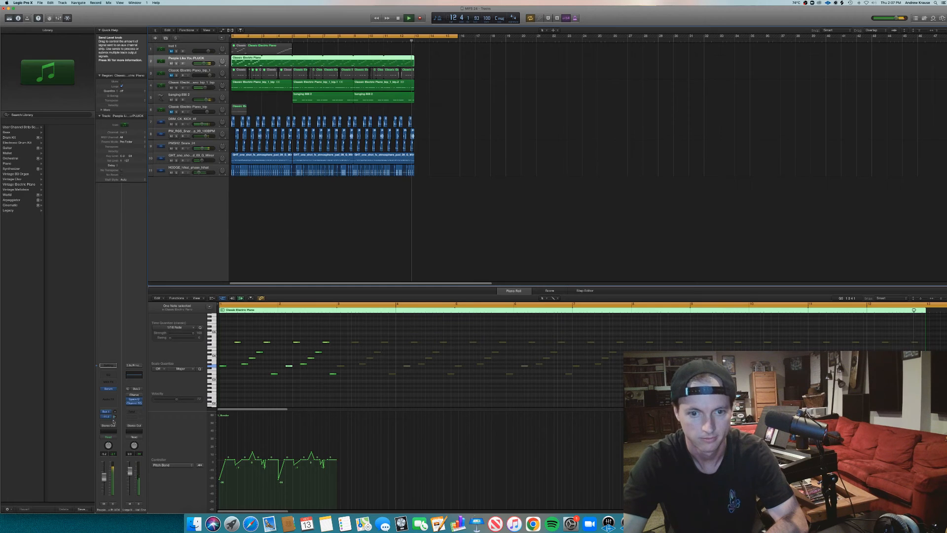
{"action": "key", "text": "space"}
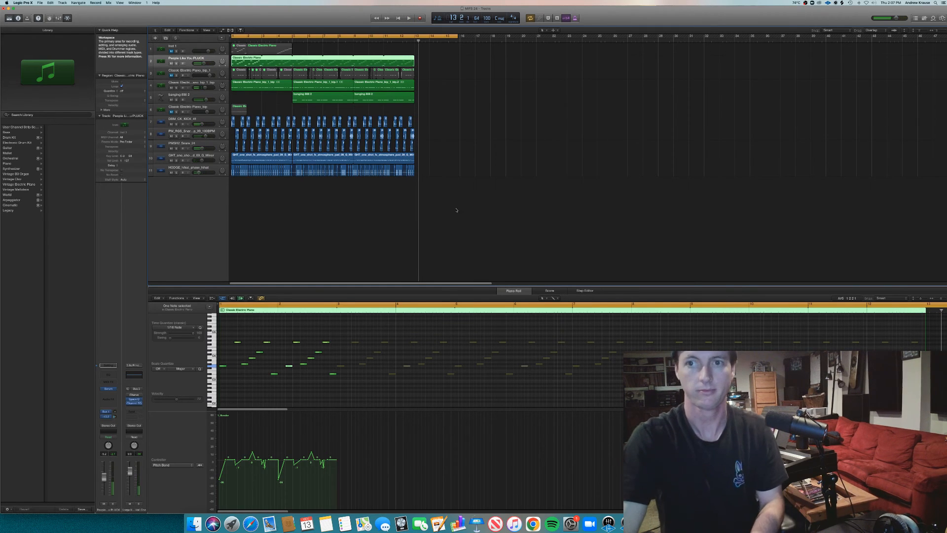
Copy the 12-bar arrangement so it repeats from bar 13, and add a Channel EQ to the People Like You PLUCK track.
{"action": "left_click_drag", "start_coordinate": [298, 124], "coordinate": [421, 72]}
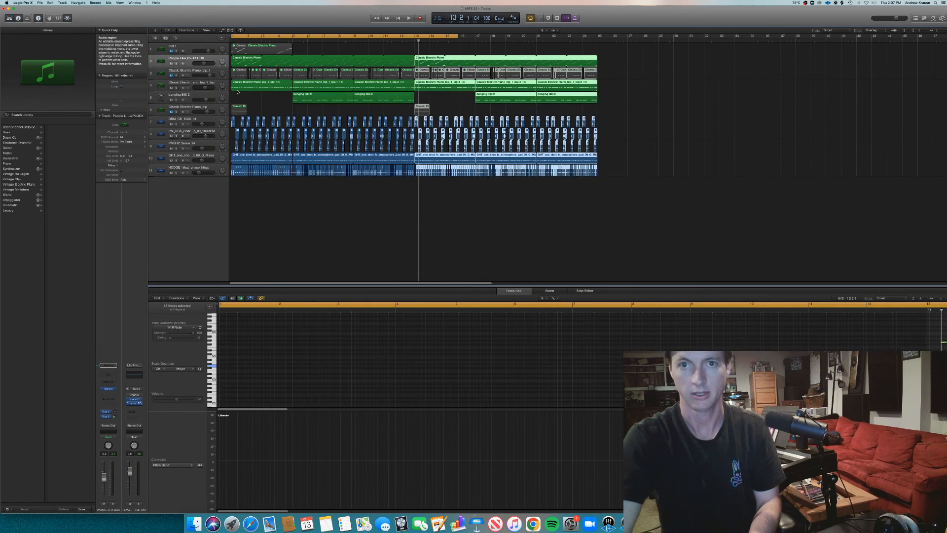
{"action": "left_click", "coordinate": [185, 58]}
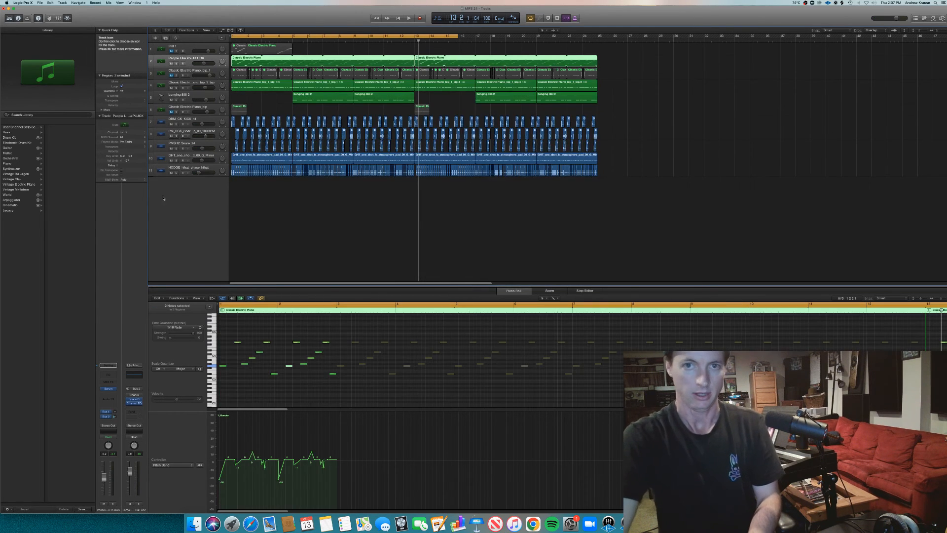
{"action": "double_click", "coordinate": [110, 376]}
{"action": "left_click", "coordinate": [194, 36]}
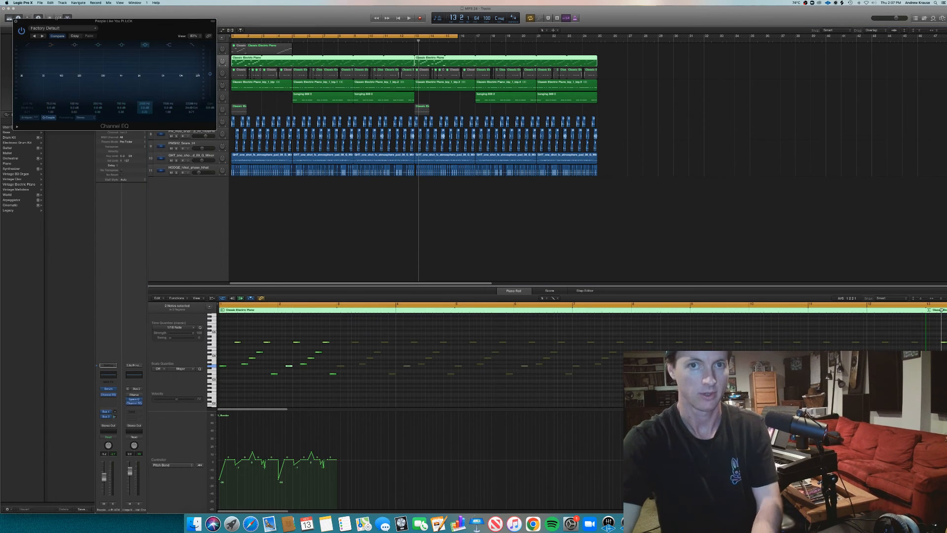
{"action": "left_click", "coordinate": [16, 24]}
Automate the pluck track's Channel EQ High Cut Frequency to open gradually from bar 1 to bar 5, checking it in playback.
{"action": "key", "text": "a"}
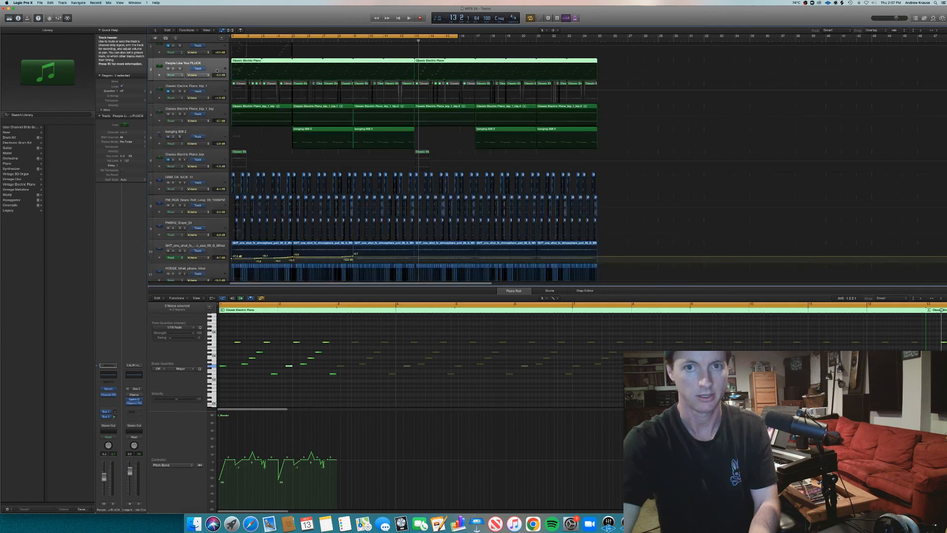
{"action": "left_click", "coordinate": [191, 75]}
{"action": "mouse_move", "coordinate": [213, 62]}
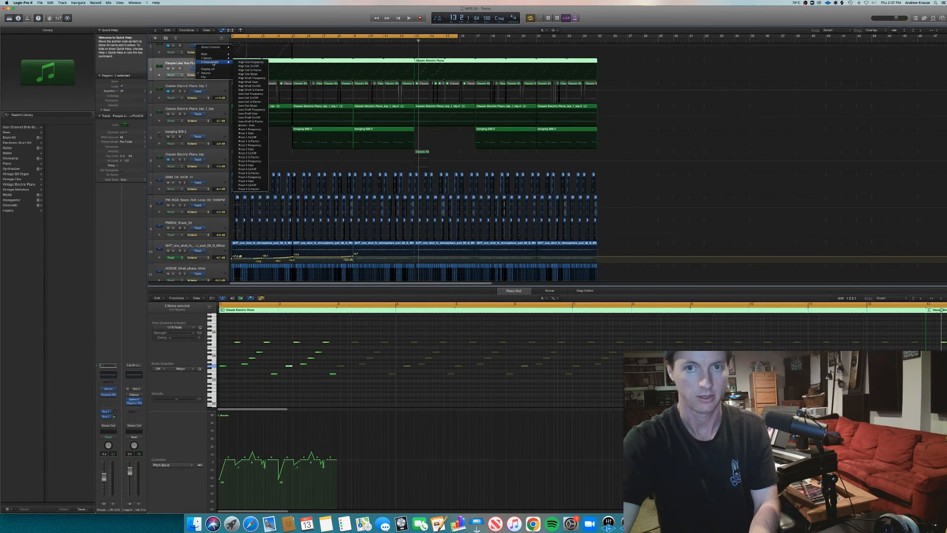
{"action": "left_click", "coordinate": [245, 62]}
{"action": "mouse_move", "coordinate": [244, 68]}
{"action": "left_mouse_down"}
{"action": "mouse_move", "coordinate": [273, 75]}
{"action": "mouse_move", "coordinate": [291, 62]}
{"action": "mouse_move", "coordinate": [257, 72]}
{"action": "left_mouse_up"}
{"action": "left_click", "coordinate": [291, 73]}
{"action": "key", "text": "space"}
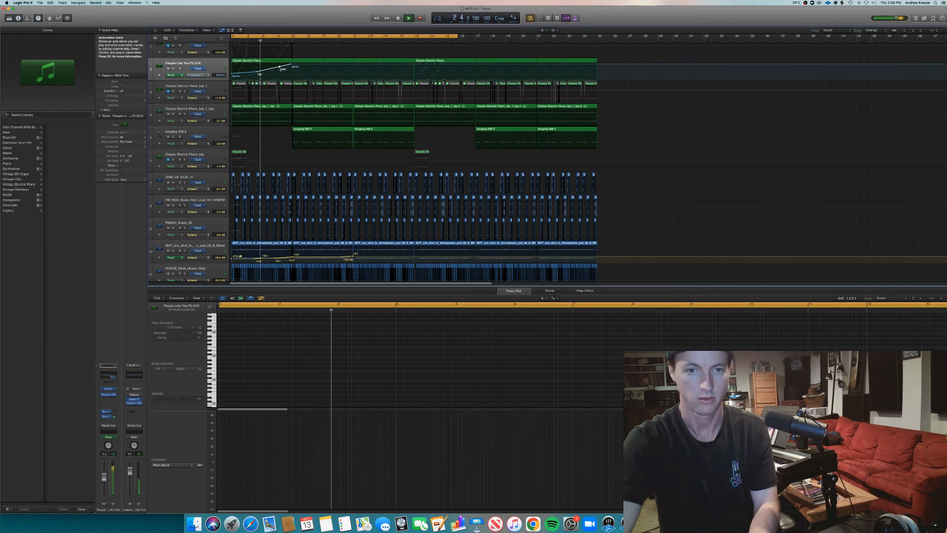
{"action": "left_click", "coordinate": [280, 68]}
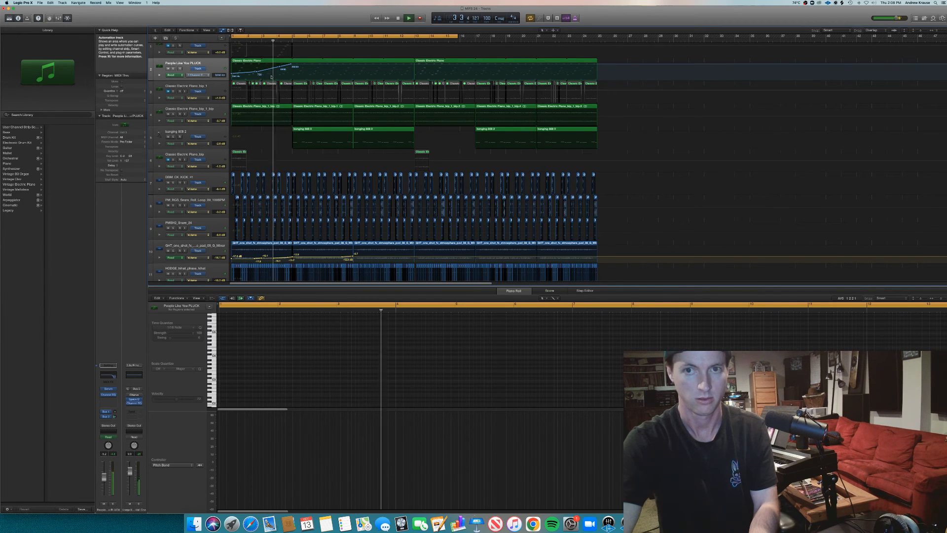
{"action": "key", "text": "space"}
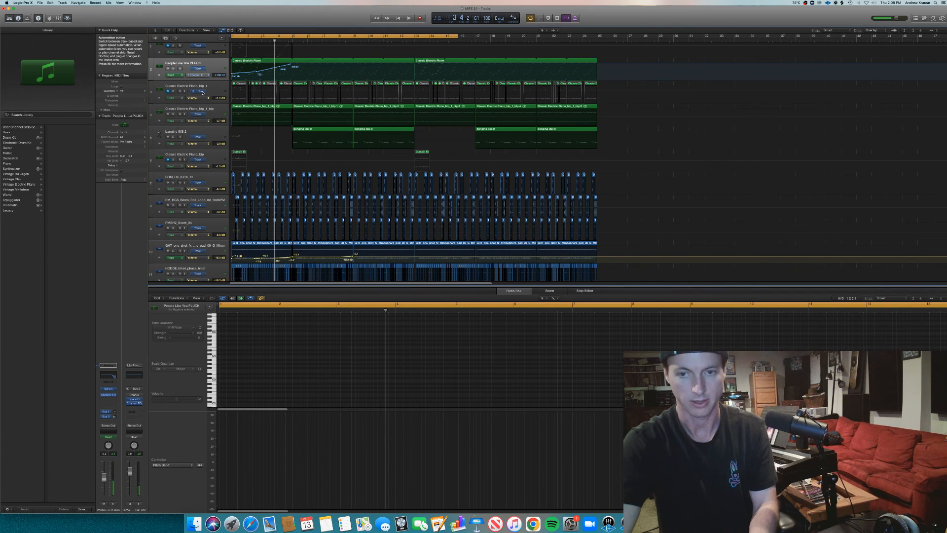
Show the mixer, play from the start, and add a volume automation change on the People Like You PLUCK track at bar 5.
{"action": "key", "text": "x"}
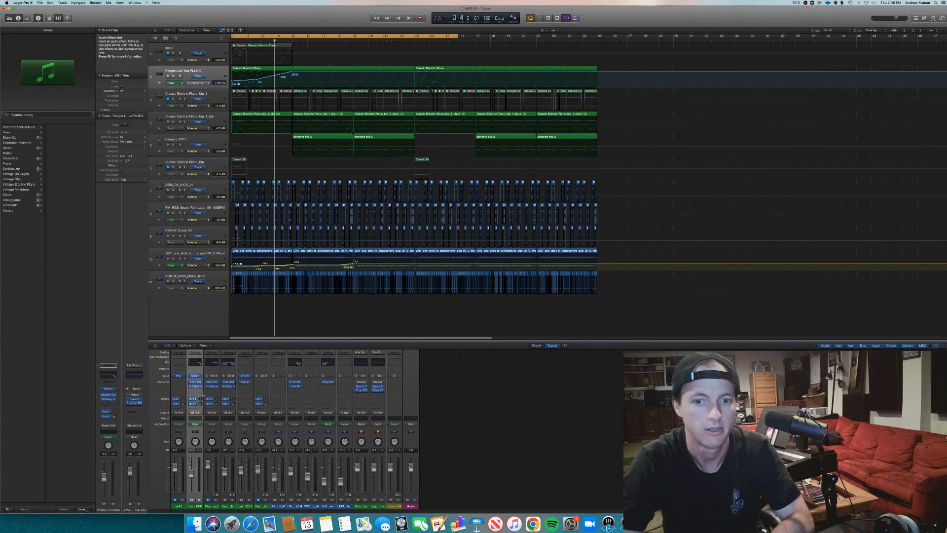
{"action": "key", "text": "Return"}
{"action": "key", "text": "space"}
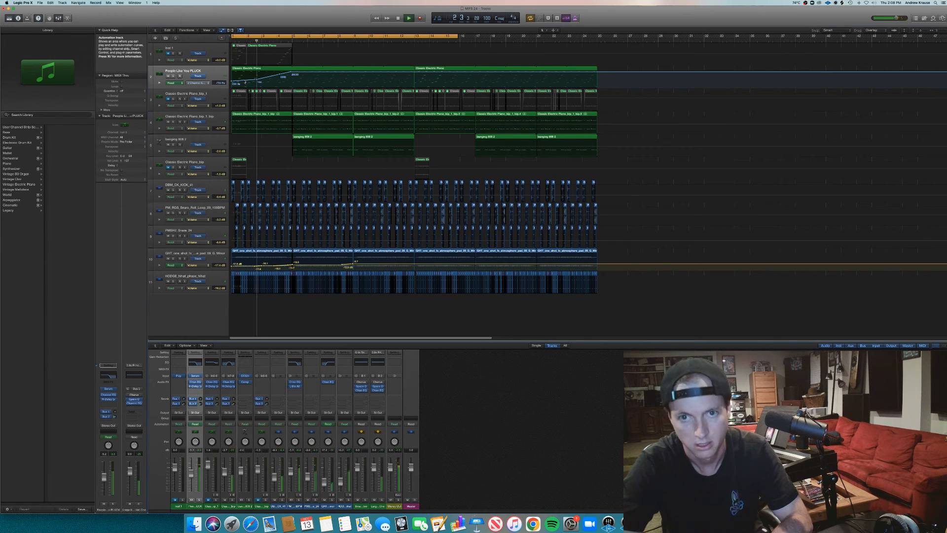
{"action": "left_click", "coordinate": [204, 87]}
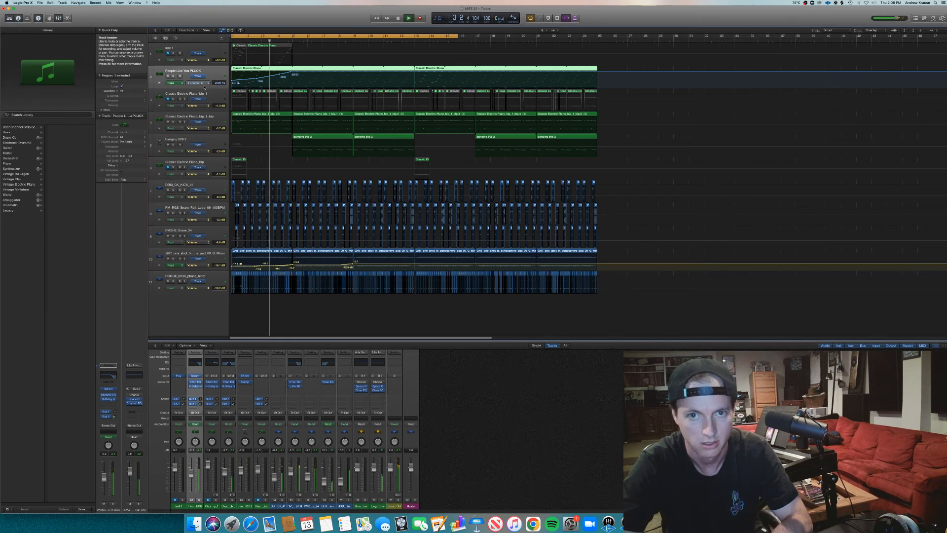
{"action": "left_click", "coordinate": [205, 83]}
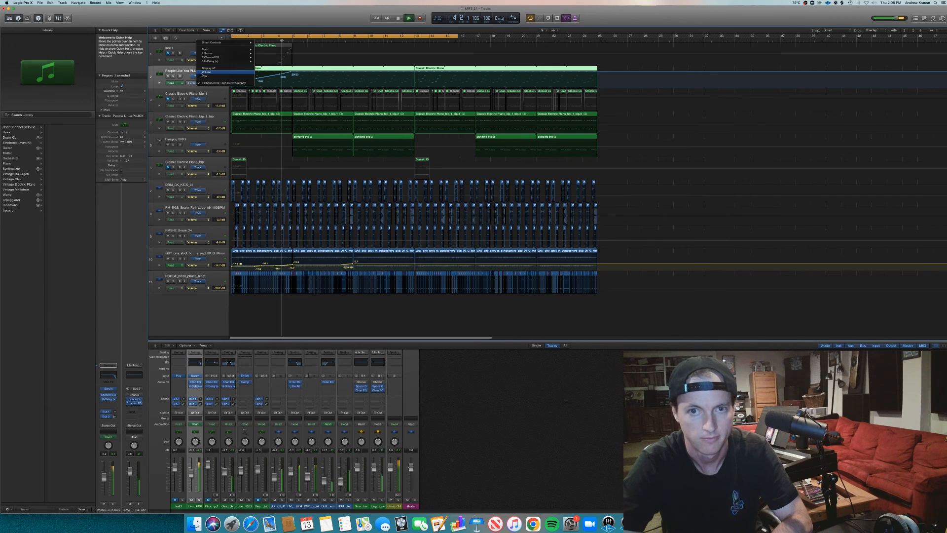
{"action": "left_click", "coordinate": [207, 72]}
{"action": "left_click_drag", "start_coordinate": [292, 80], "coordinate": [292, 84]}
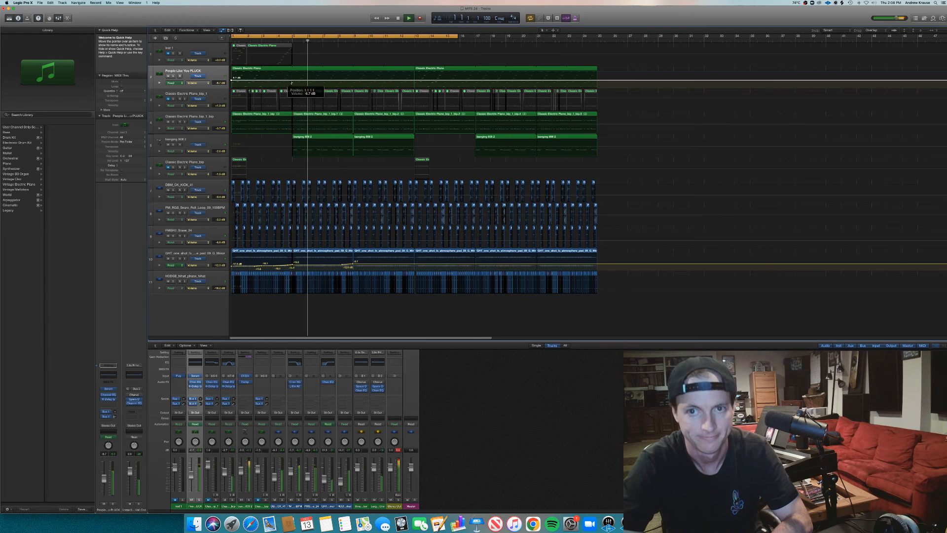
{"action": "left_click", "coordinate": [274, 80]}
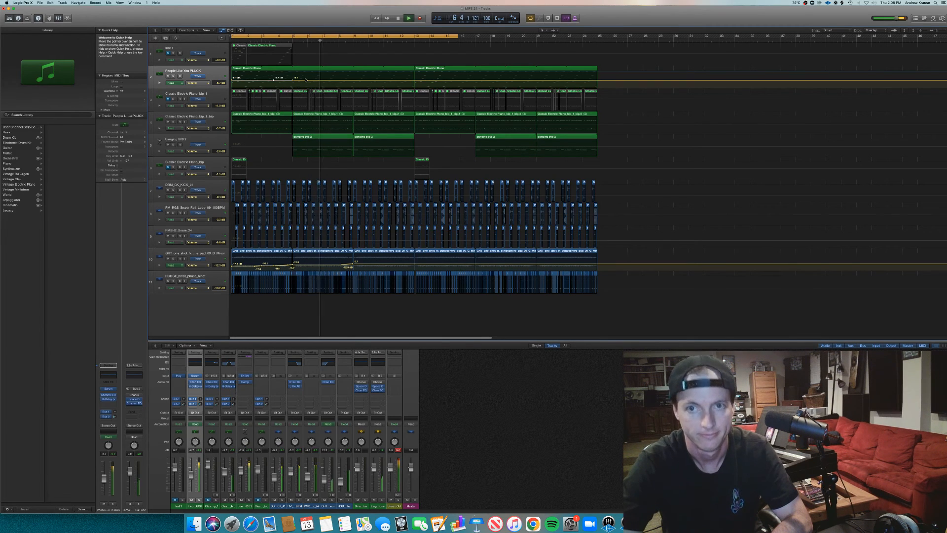
{"action": "left_click_drag", "start_coordinate": [293, 80], "coordinate": [305, 80]}
Add further volume automation changes on the pluck track at bars 13 and 17, and hide the automation lanes.
{"action": "left_click", "coordinate": [407, 80]}
{"action": "left_click", "coordinate": [414, 80]}
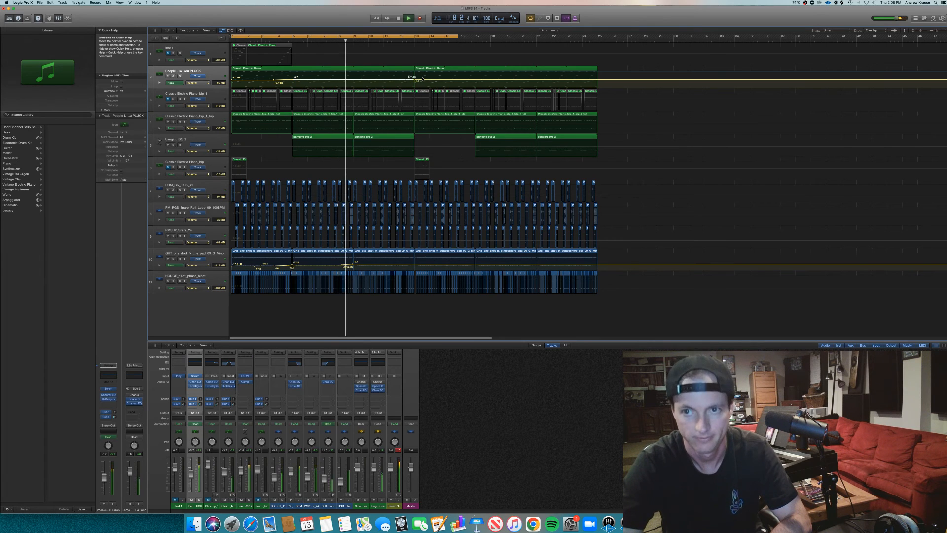
{"action": "left_click_drag", "start_coordinate": [423, 80], "coordinate": [426, 81]}
{"action": "left_click", "coordinate": [472, 80]}
{"action": "left_click", "coordinate": [477, 80]}
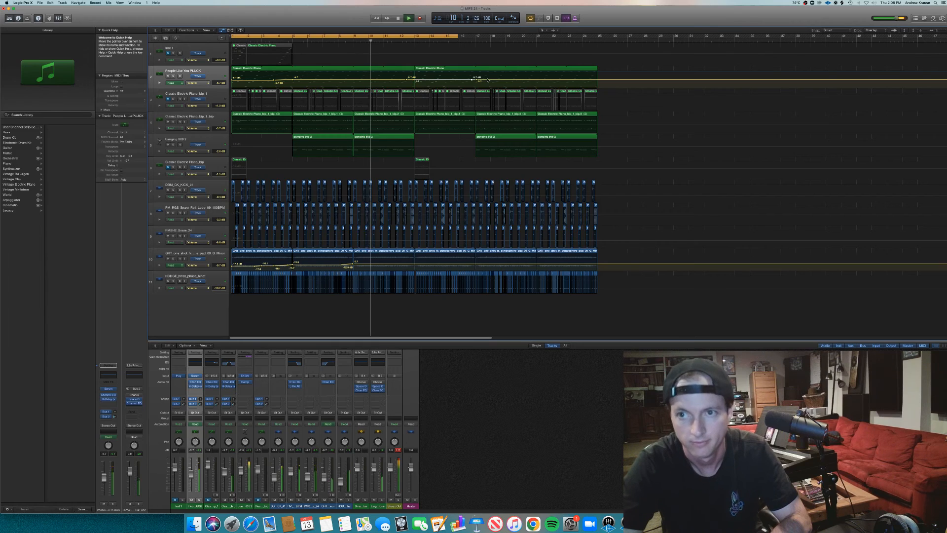
{"action": "left_click_drag", "start_coordinate": [486, 81], "coordinate": [487, 80]}
{"action": "key", "text": "a"}
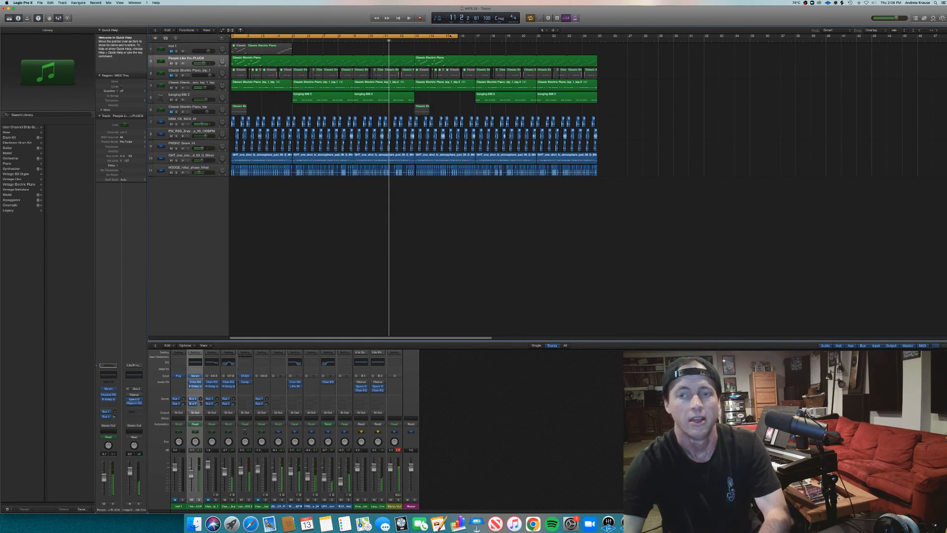
Extend the cycle range to bar 28, play the beat from the start, stop playback and switch away from the project.
{"action": "left_click_drag", "start_coordinate": [458, 36], "coordinate": [641, 76]}
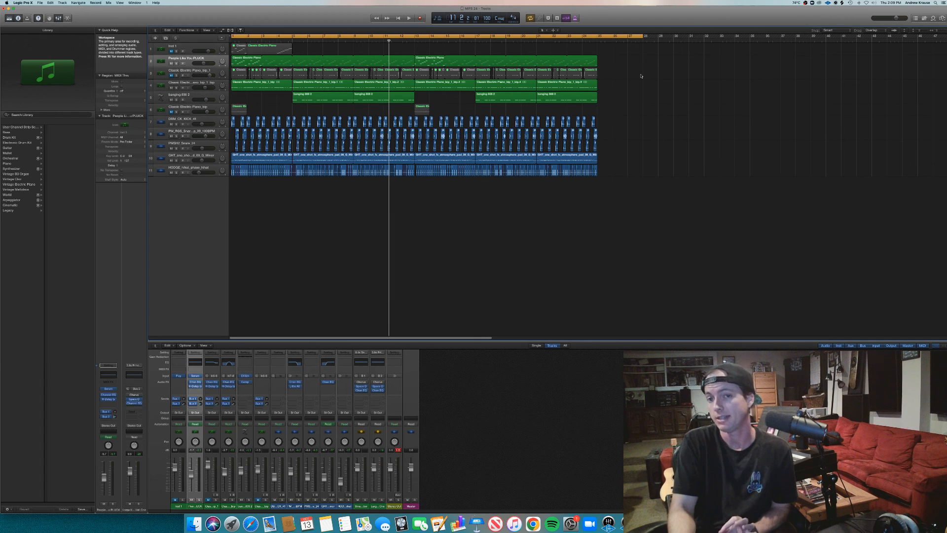
{"action": "key", "text": "Return"}
{"action": "key", "text": "space"}
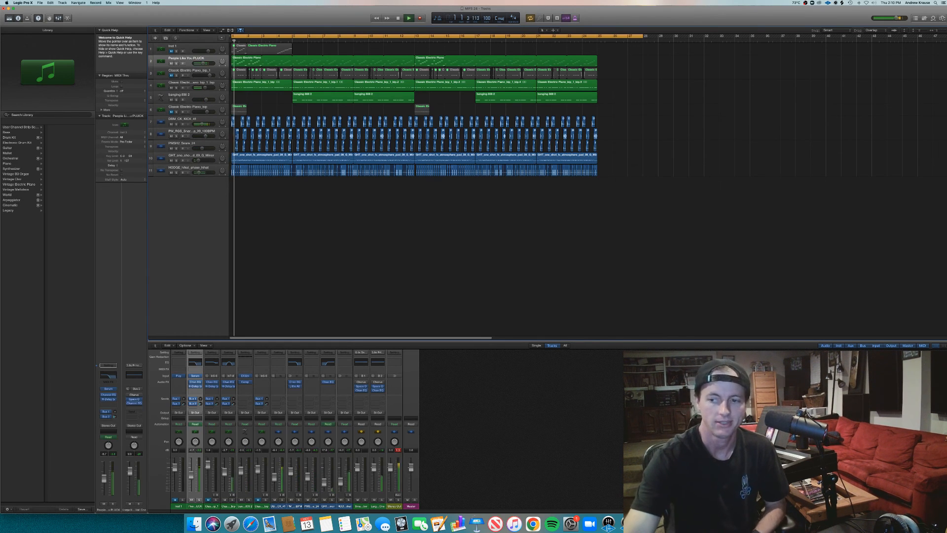
{"action": "key", "text": "space"}
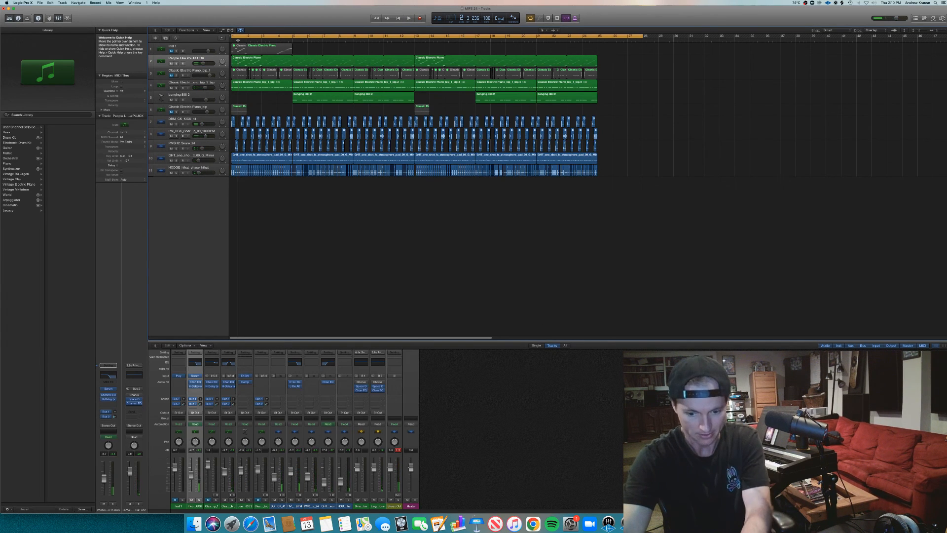
{"action": "key", "text": "super+Tab"}
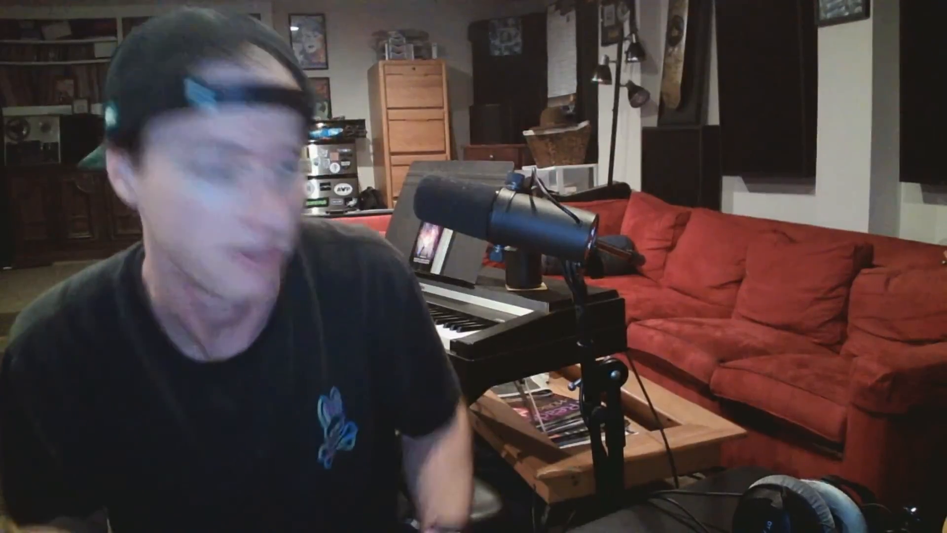